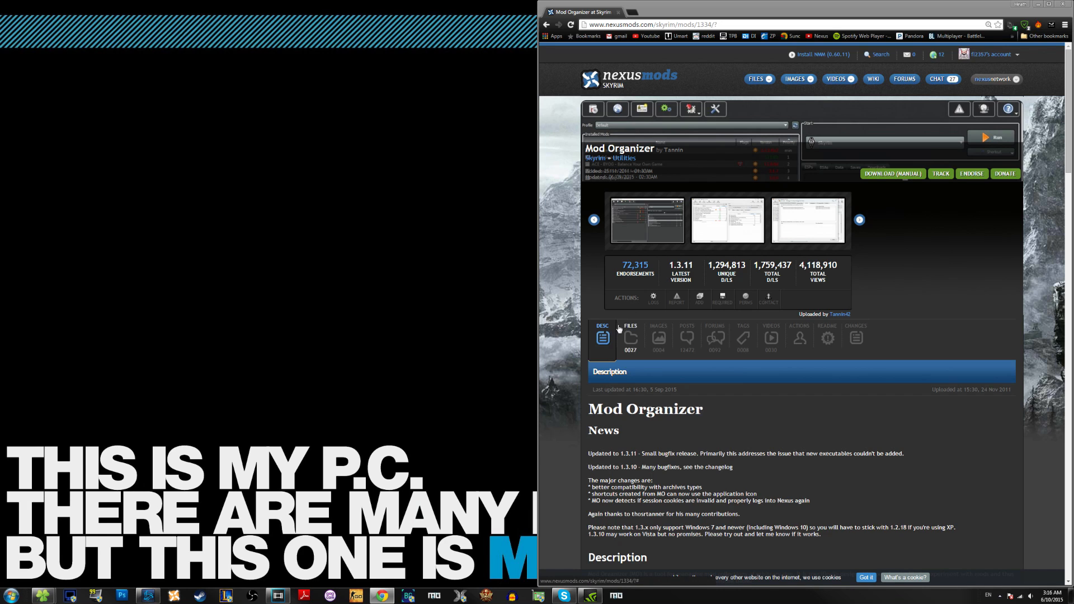
Step: Download the Mod Organizer v1_3_11 installer manually from the mod's files and run the downloaded installer
left_click(635, 345)
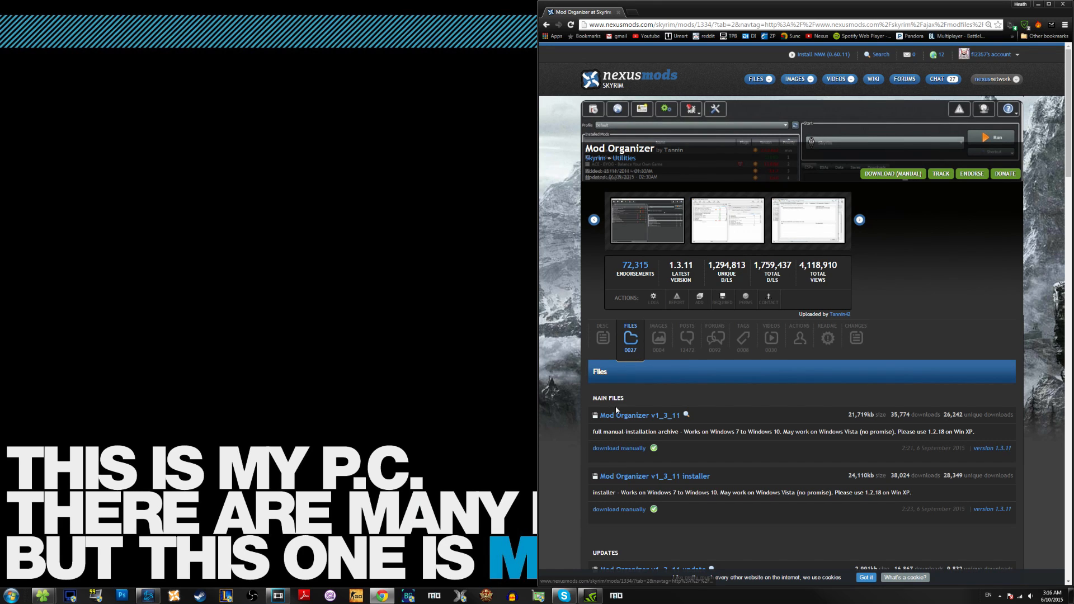
left_click(624, 510)
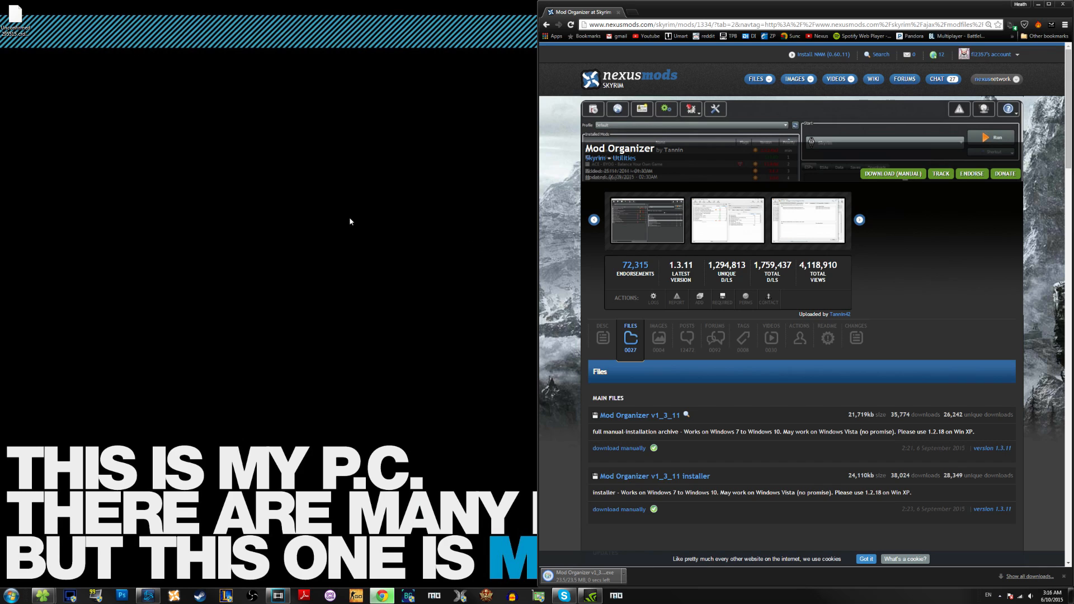
double_click(30, 23)
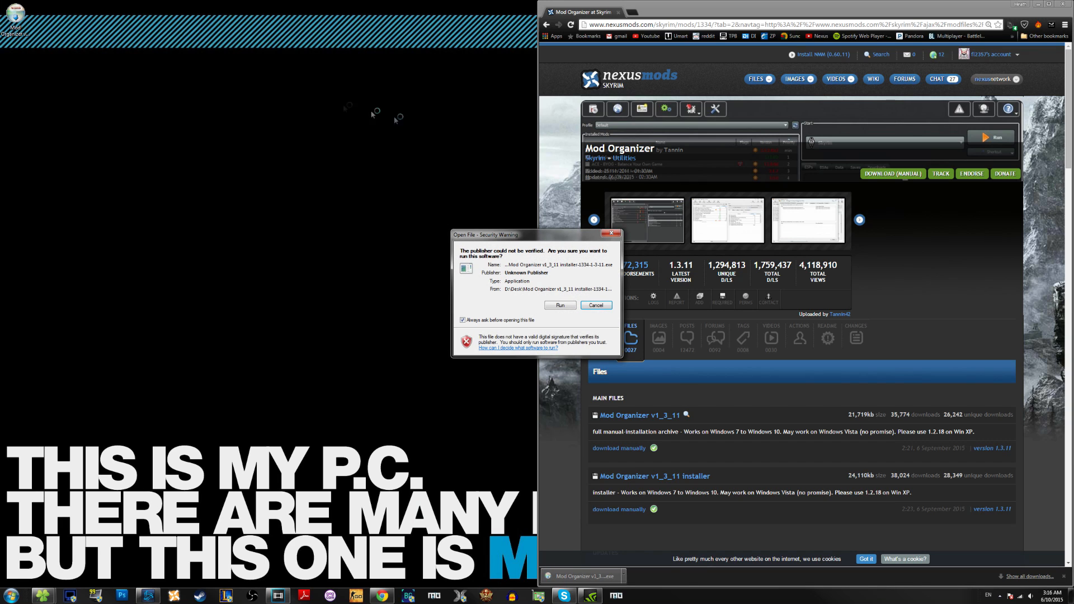
left_click(567, 307)
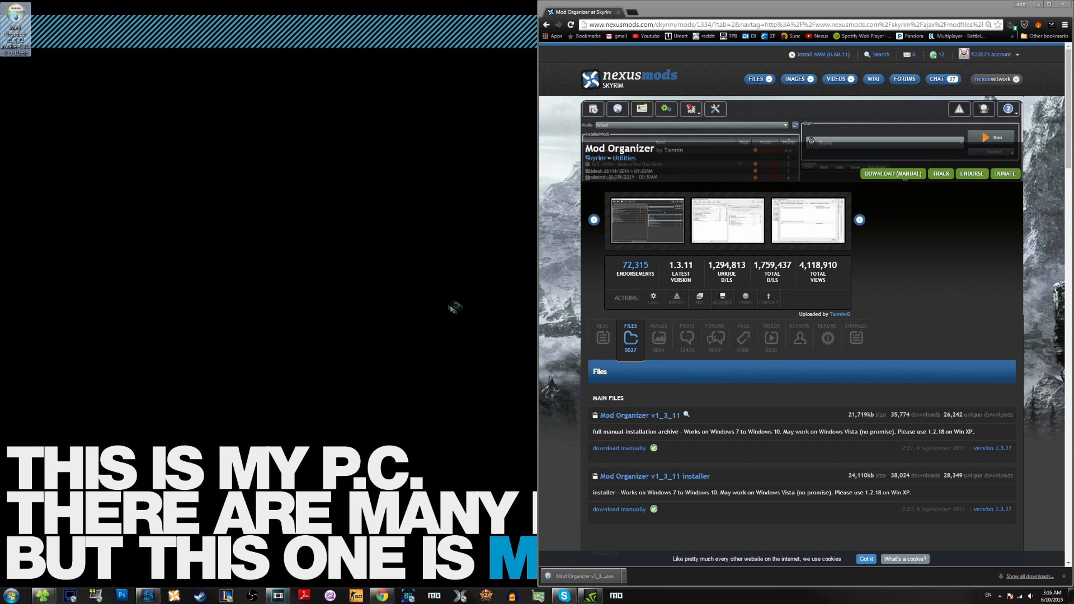
Step: Accept the Mod Organizer license agreement and add the Handle Nexus Links component to the installation
left_click(588, 367)
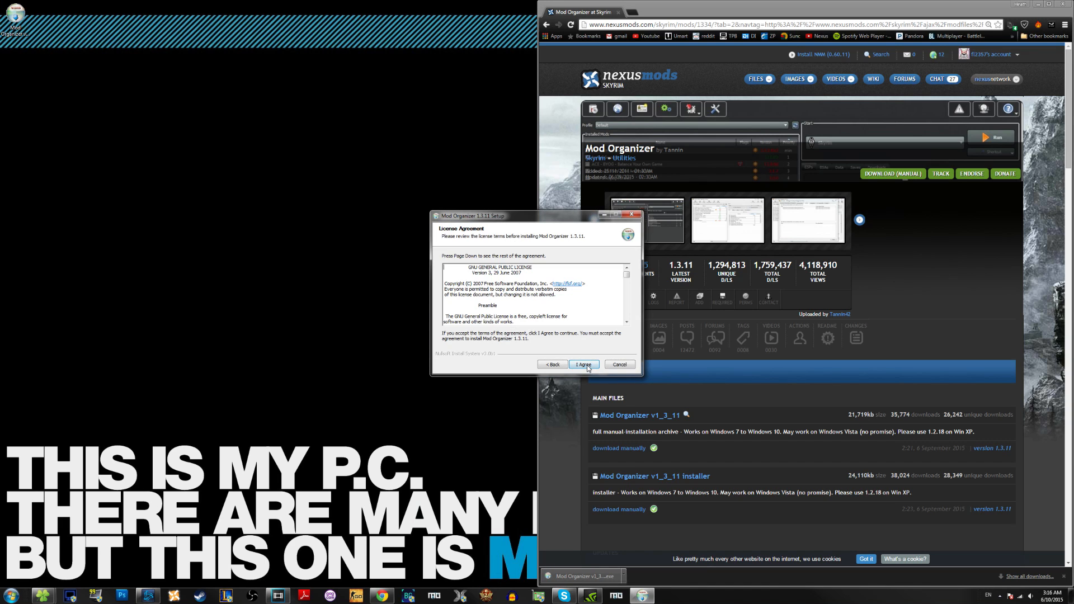
left_click(587, 367)
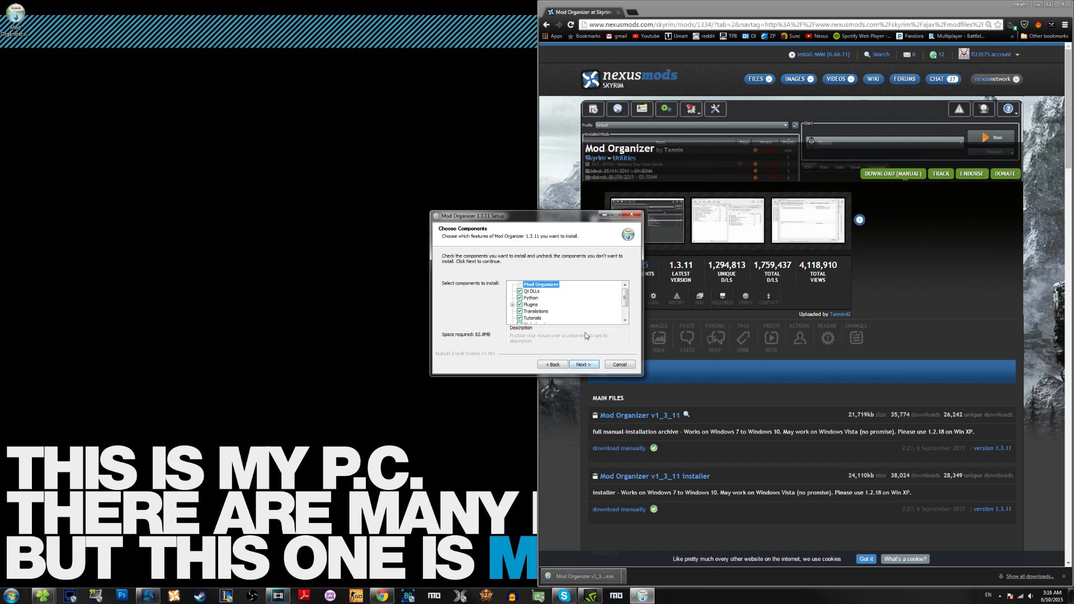
scroll(565, 305, "down", 3)
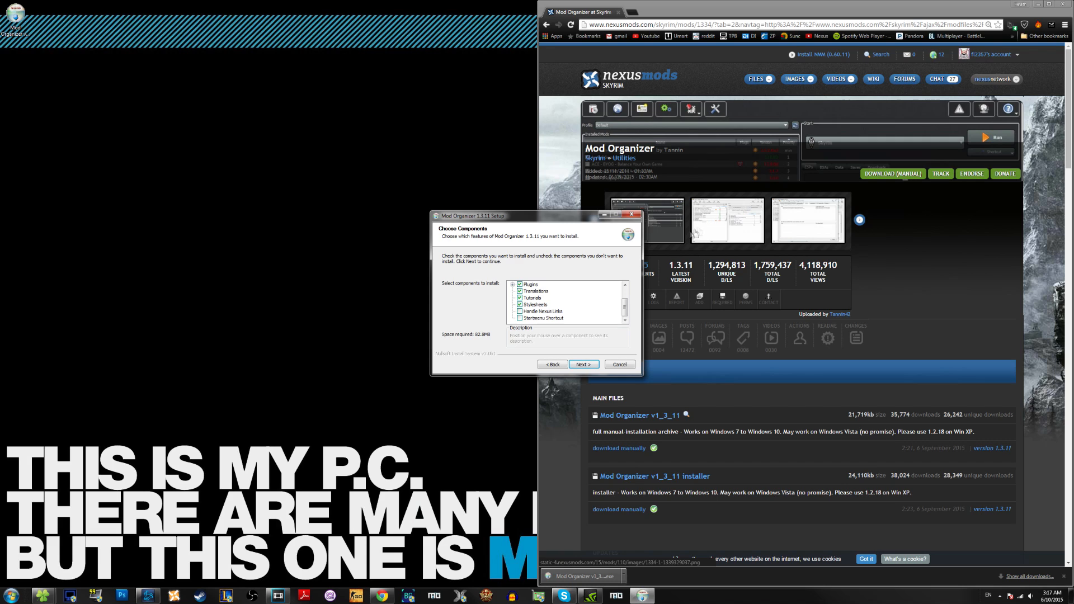
left_click(520, 311)
left_click(584, 365)
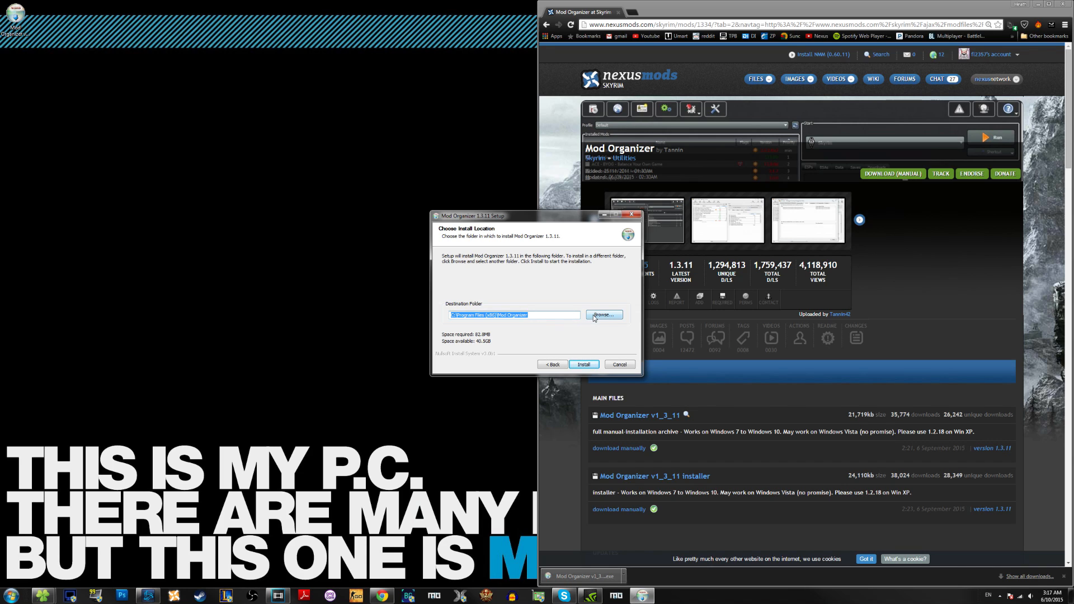
Step: Install Mod Organizer 1.3.11, finish setup with the program launching, and decline the introductory tutorial
left_click(583, 364)
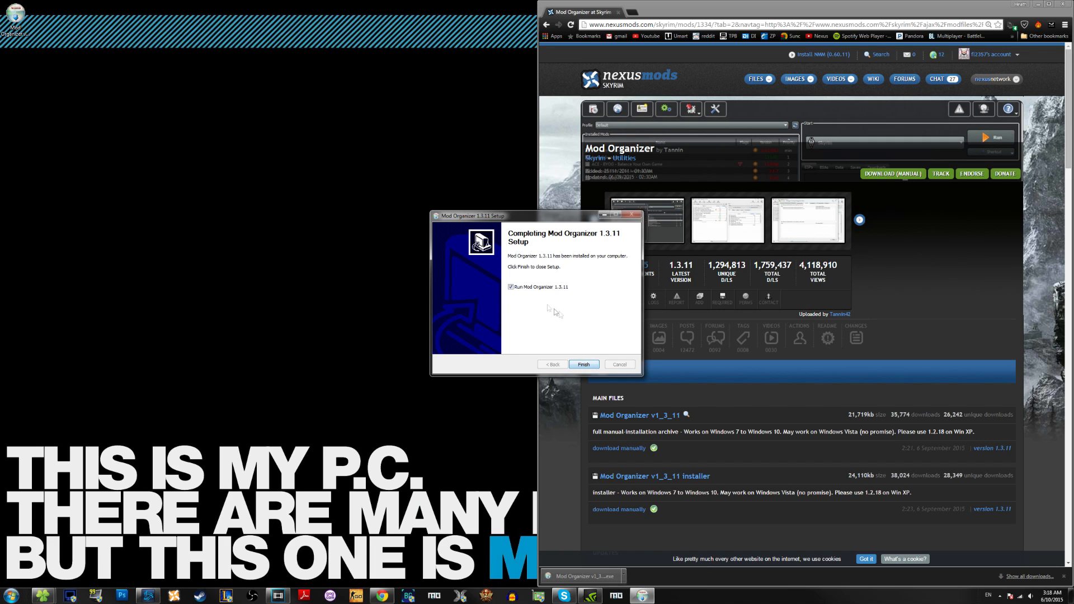
left_click(583, 364)
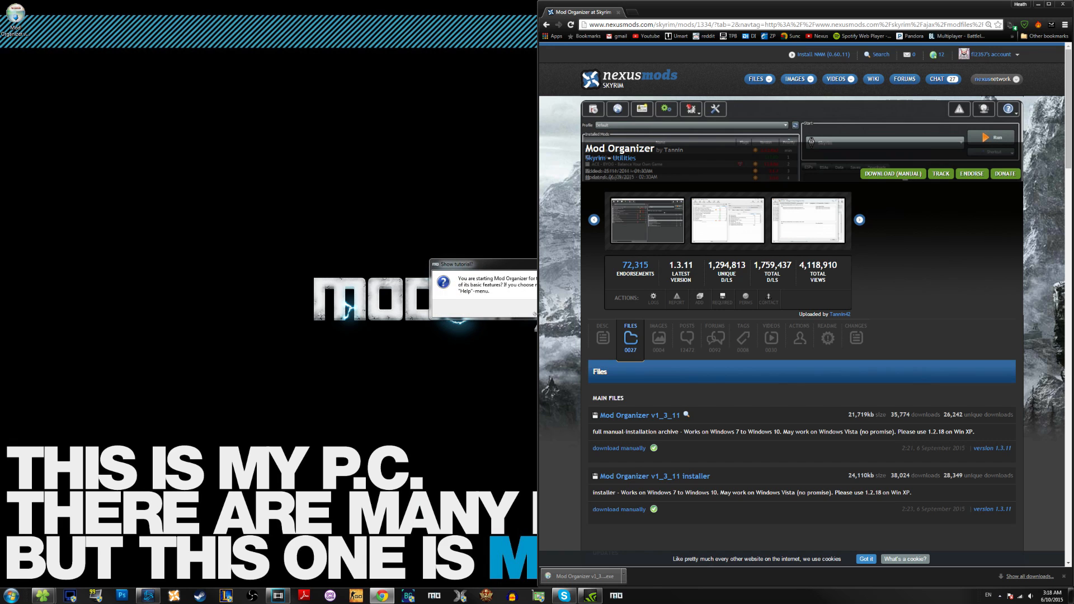
left_click(623, 387)
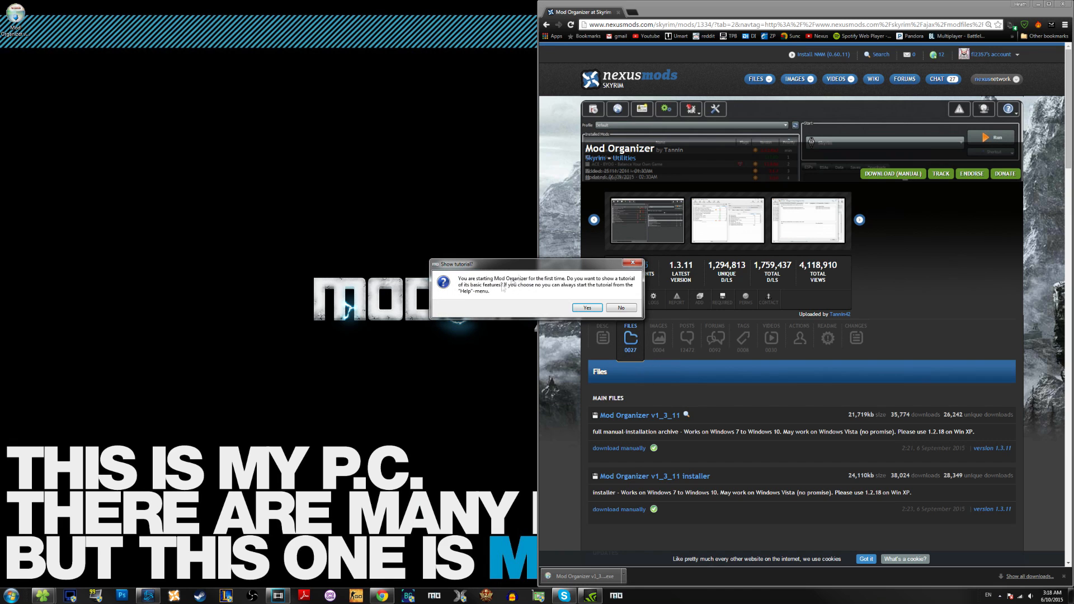
left_click(620, 307)
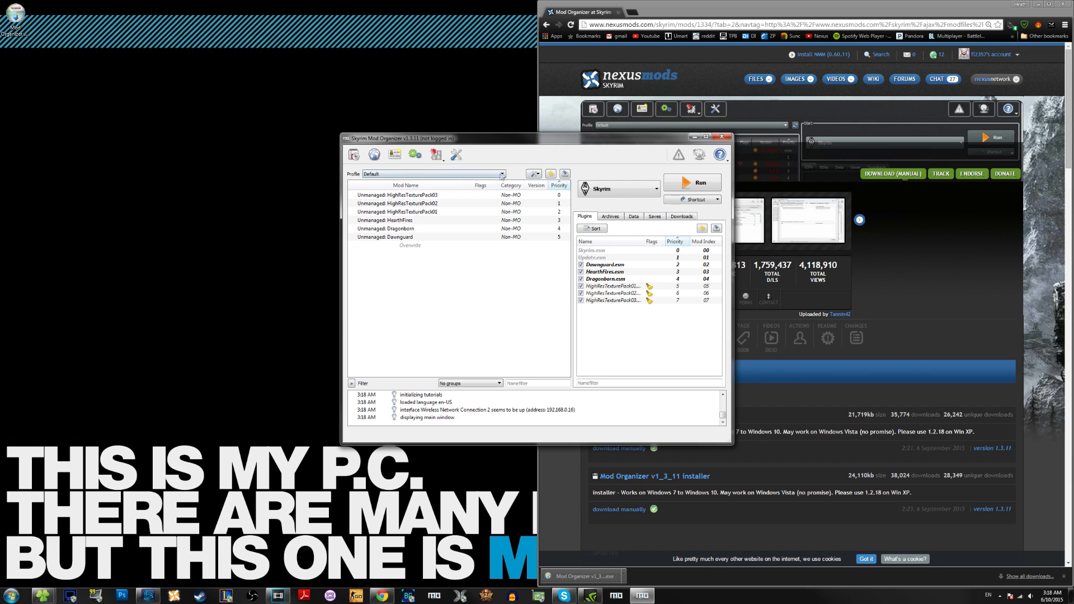
Step: Enable automatic log-in to Nexus in the Mod Organizer settings, enter the account username and password, and save
left_click(457, 155)
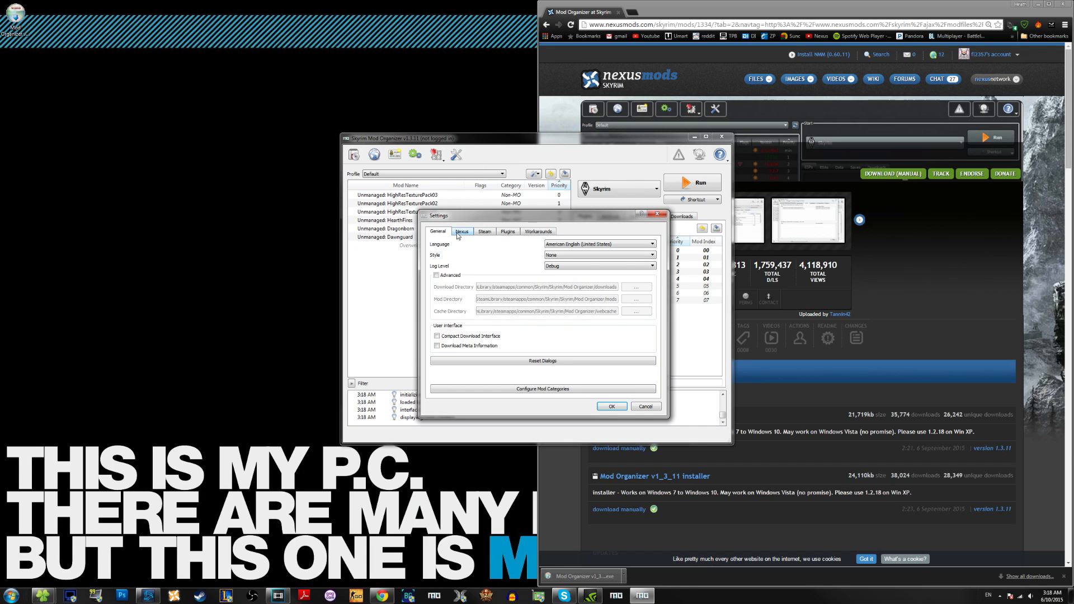
left_click(458, 236)
left_click(481, 255)
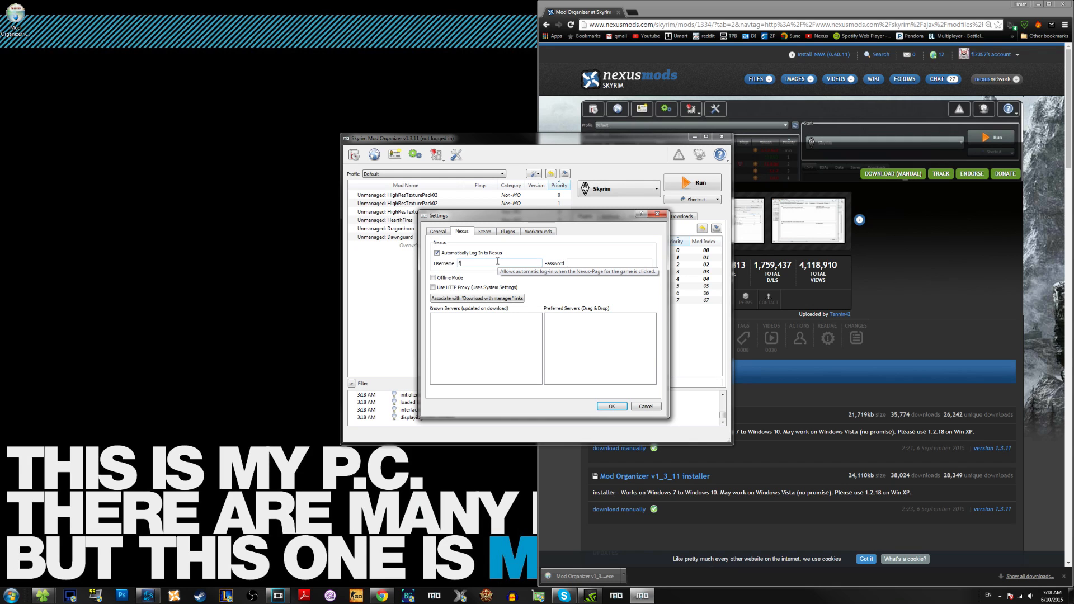
key("Tab")
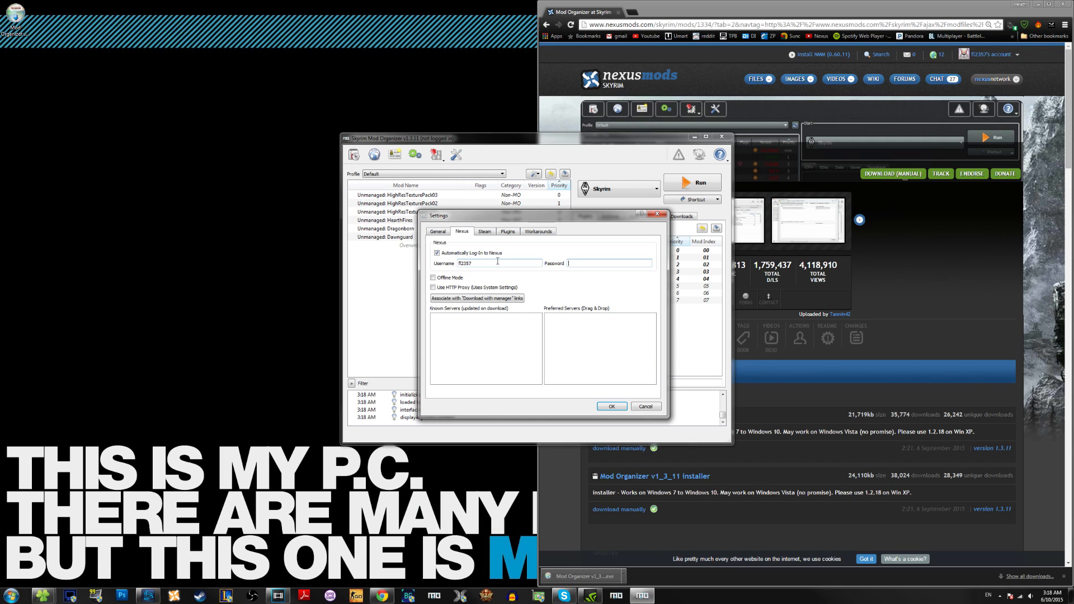
type("****")
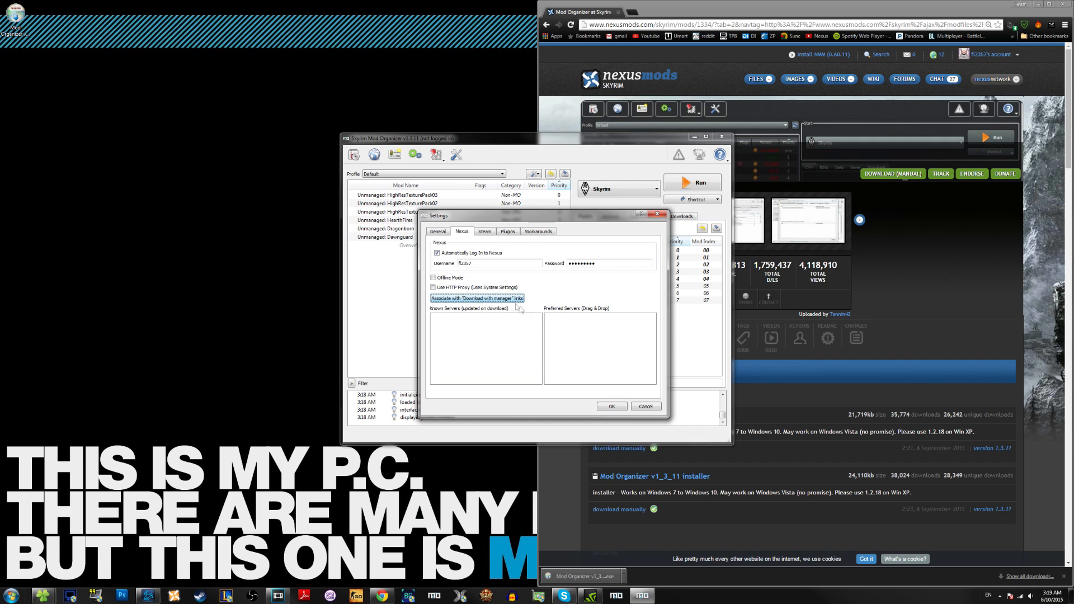
left_click(606, 408)
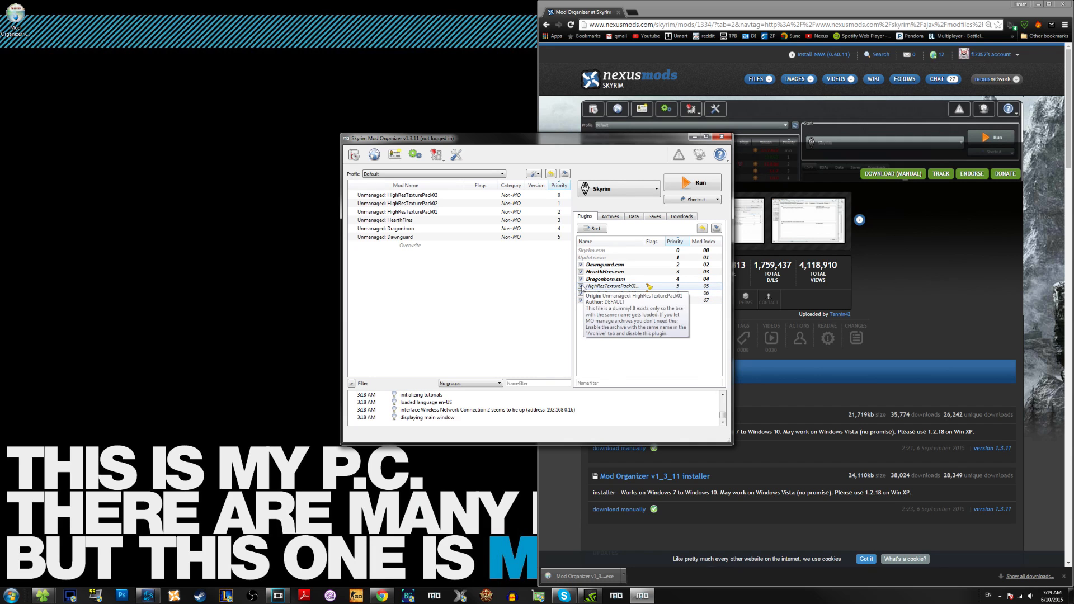
Step: Disable the HighResTexturePack01, HighResTexturePack02 and HighResTexturePack03 plugins
left_click(581, 286)
left_click(580, 293)
left_click(581, 301)
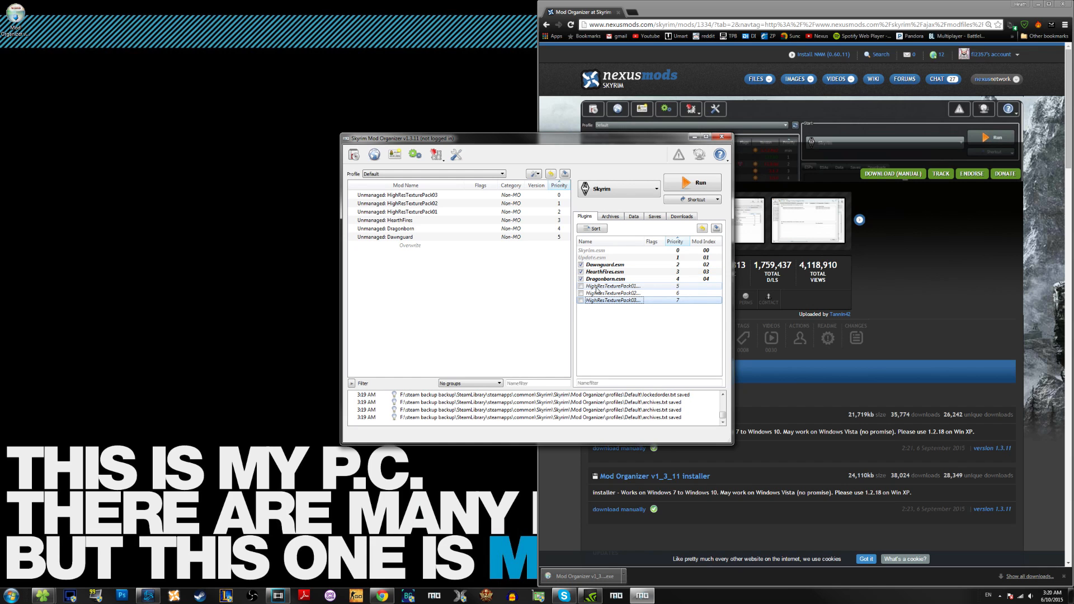
mouse_move(593, 291)
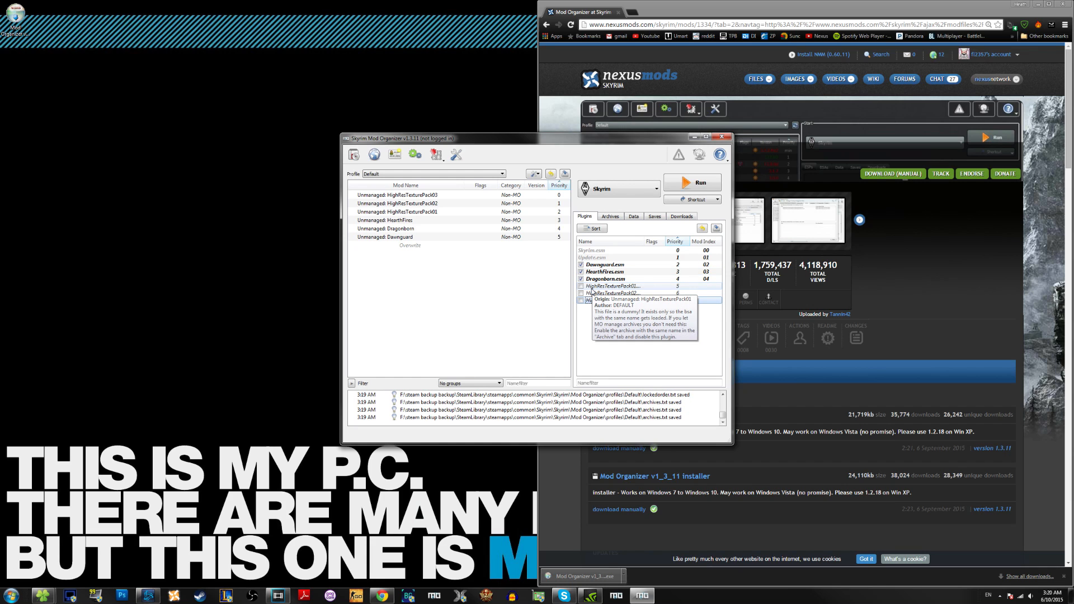
Step: Check whether the three HighResTexturePack archives are enabled among the archives managed by Mod Organizer
left_click(610, 217)
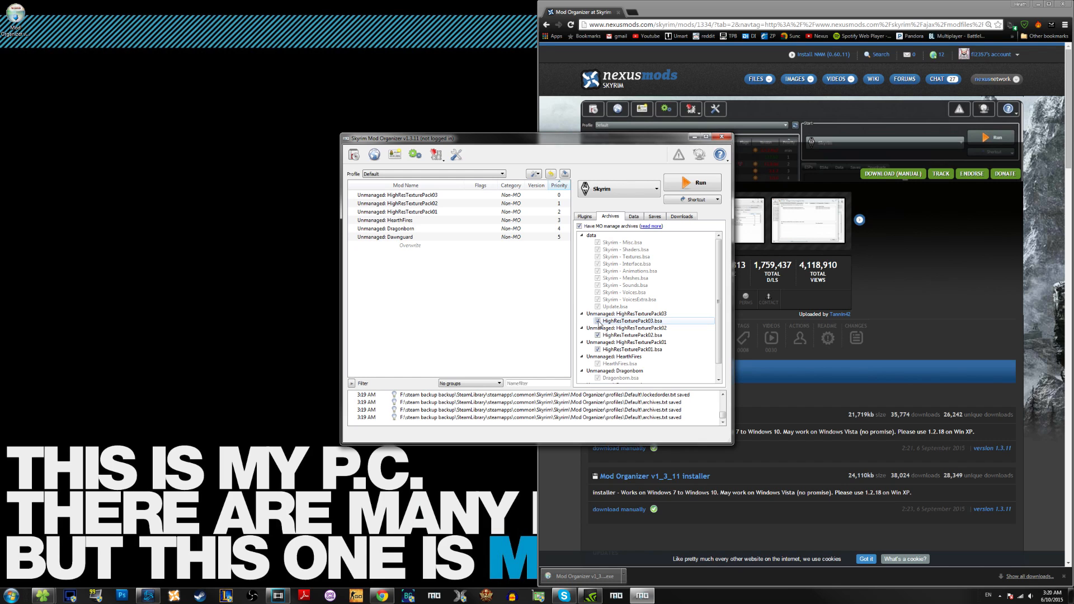
scroll(614, 351, "down", 1)
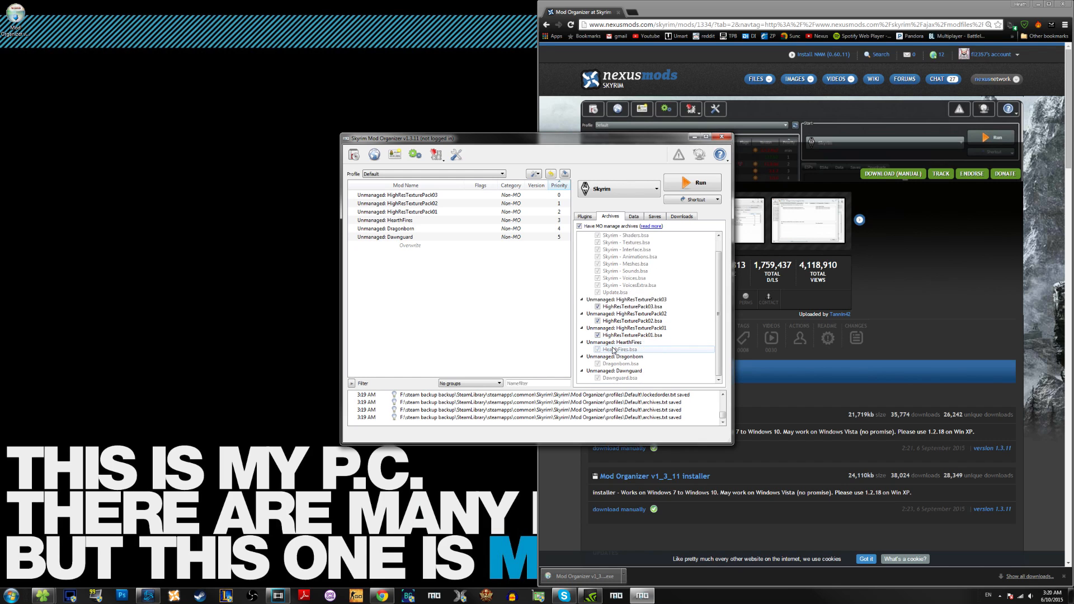
scroll(614, 350, "up", 1)
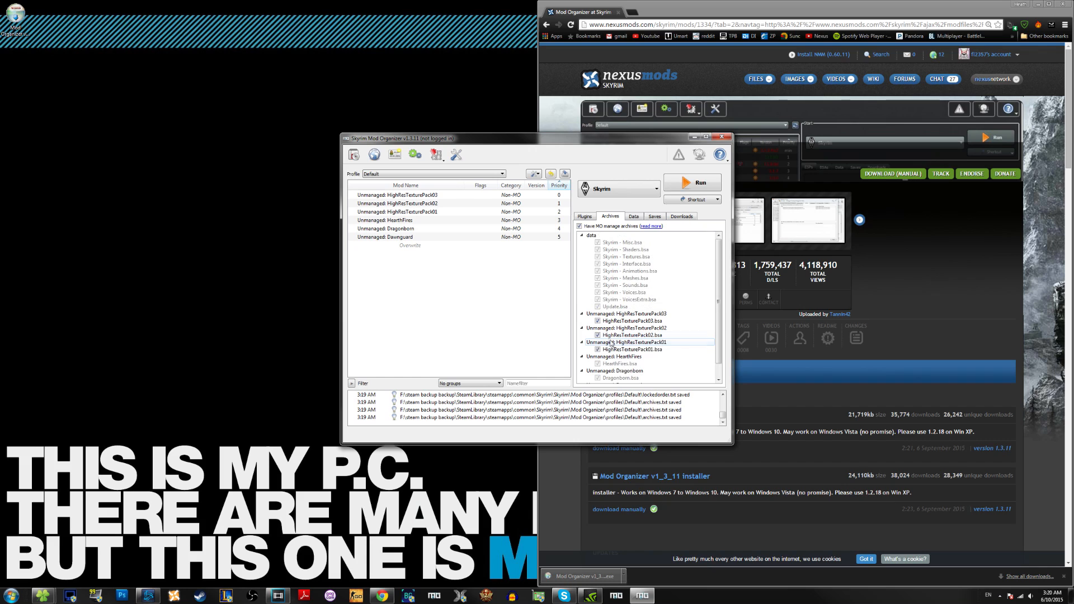
Step: Run Skyrim from Mod Organizer and load into Whiterun with the console command "coc whiterun"
left_click(672, 185)
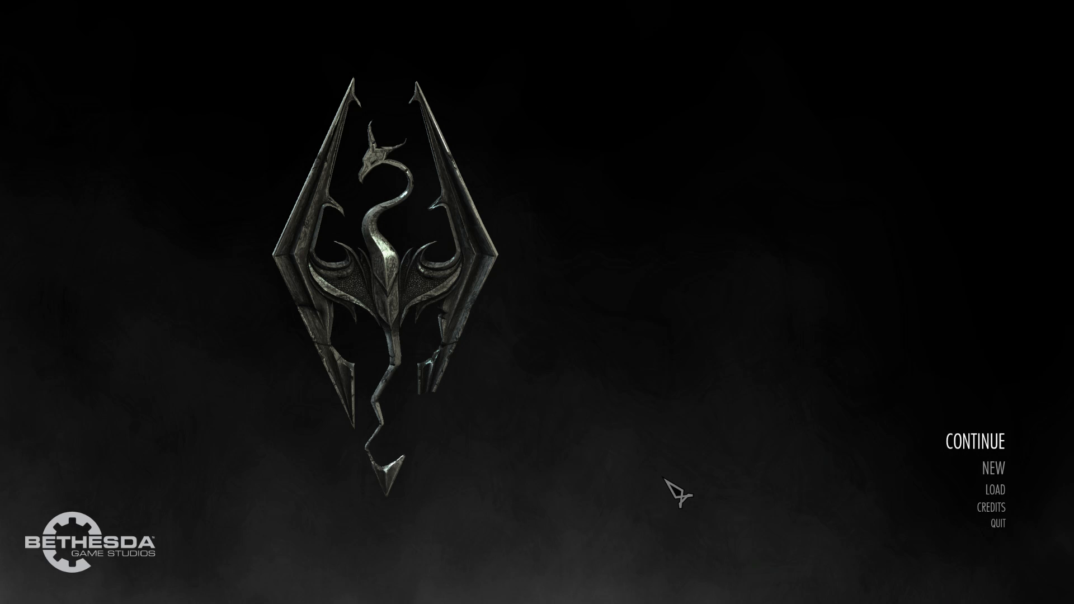
key("grave")
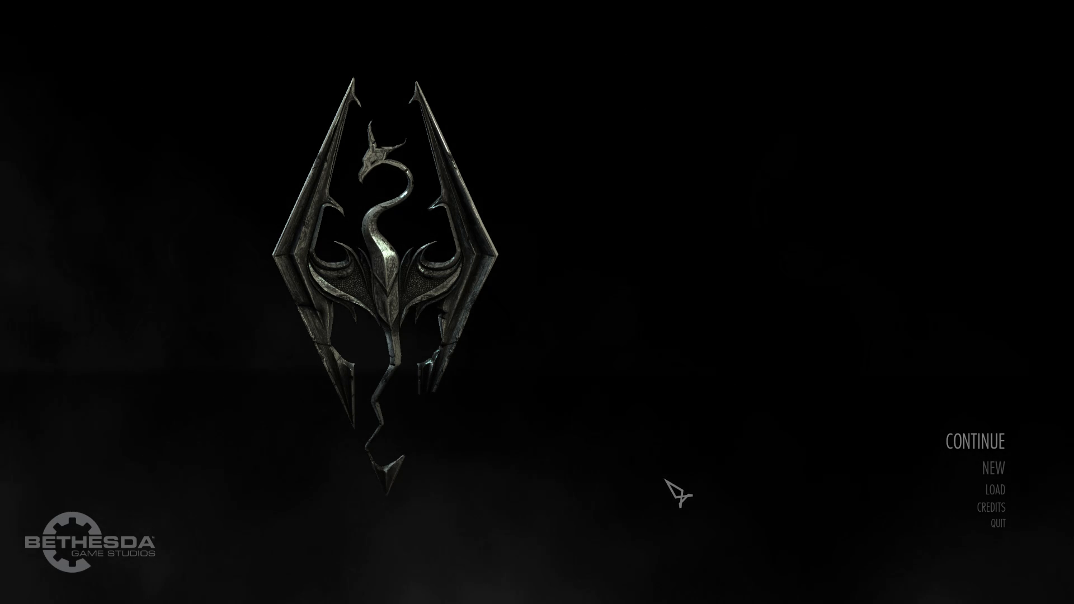
type("coc whiterun")
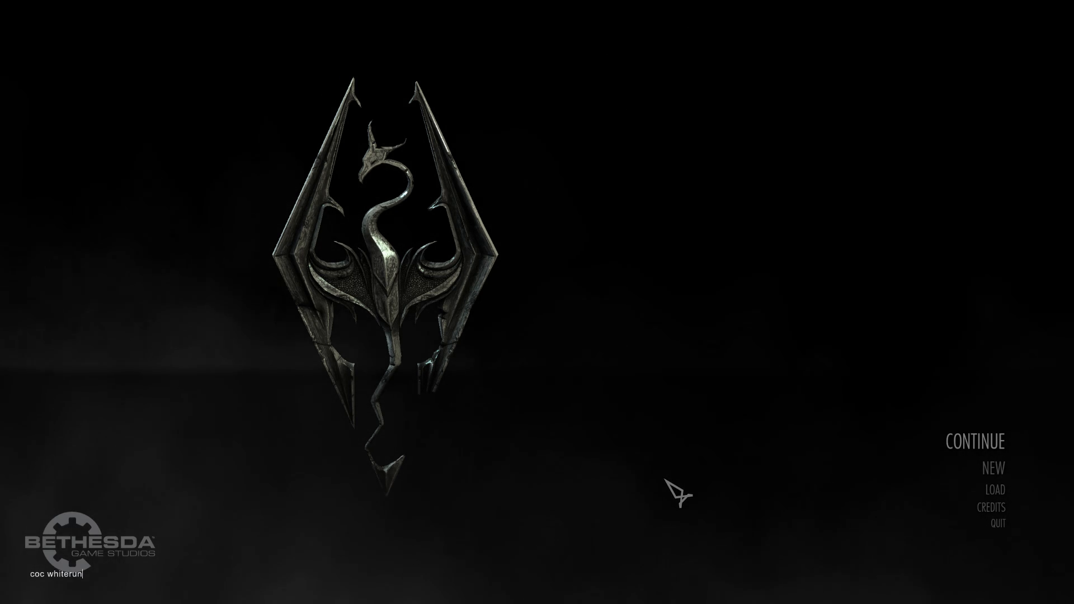
key("Return")
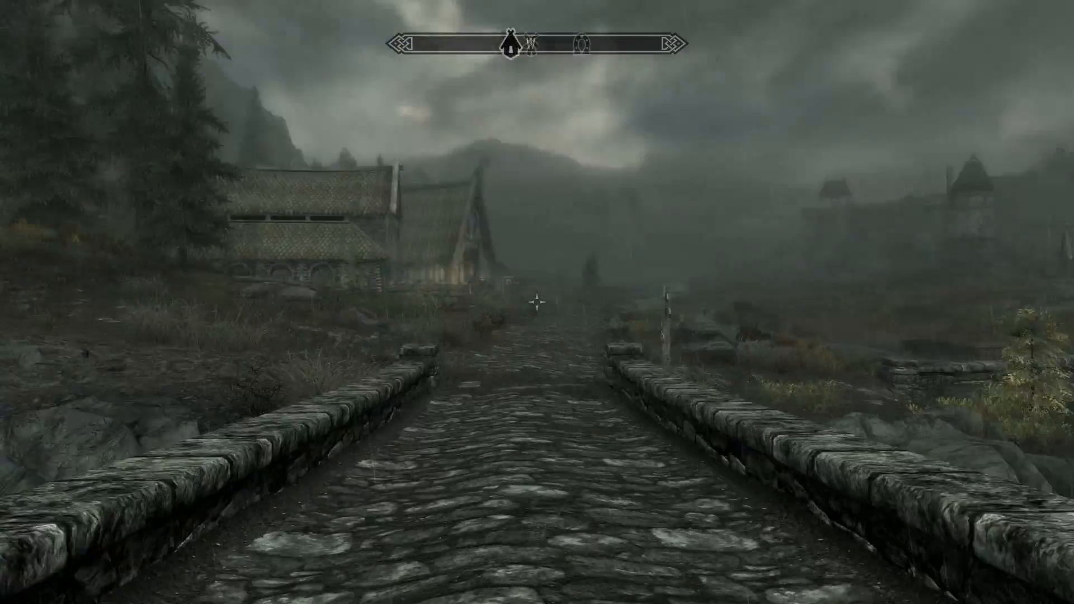
Step: Walk the character forward in third-person view, and open the system menu, dismissing the Quest Journal help
key("f")
key("w")
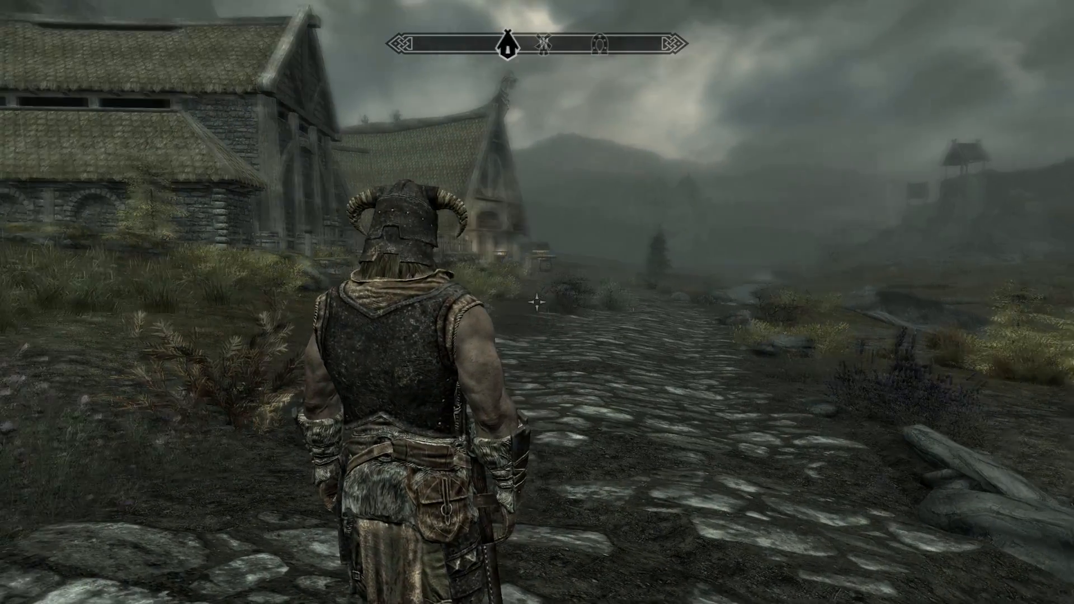
key("Escape")
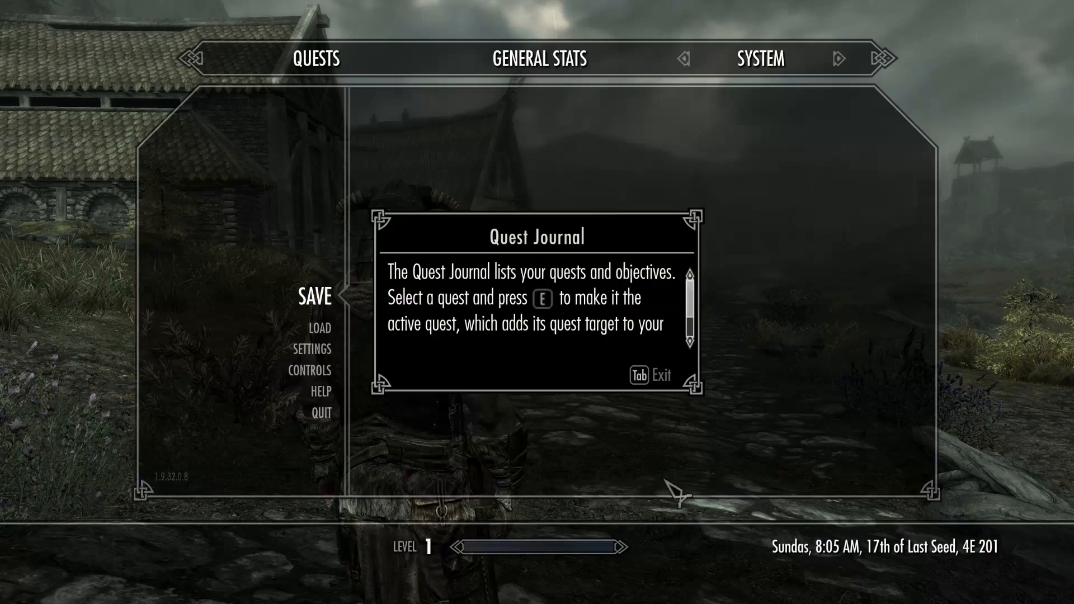
left_click(627, 462)
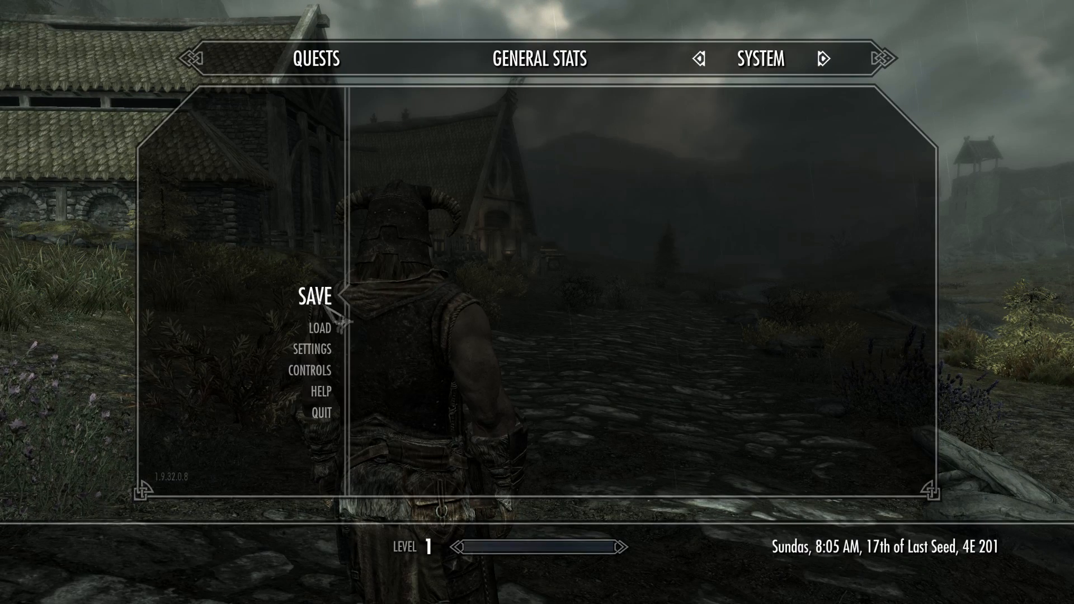
left_click(506, 162)
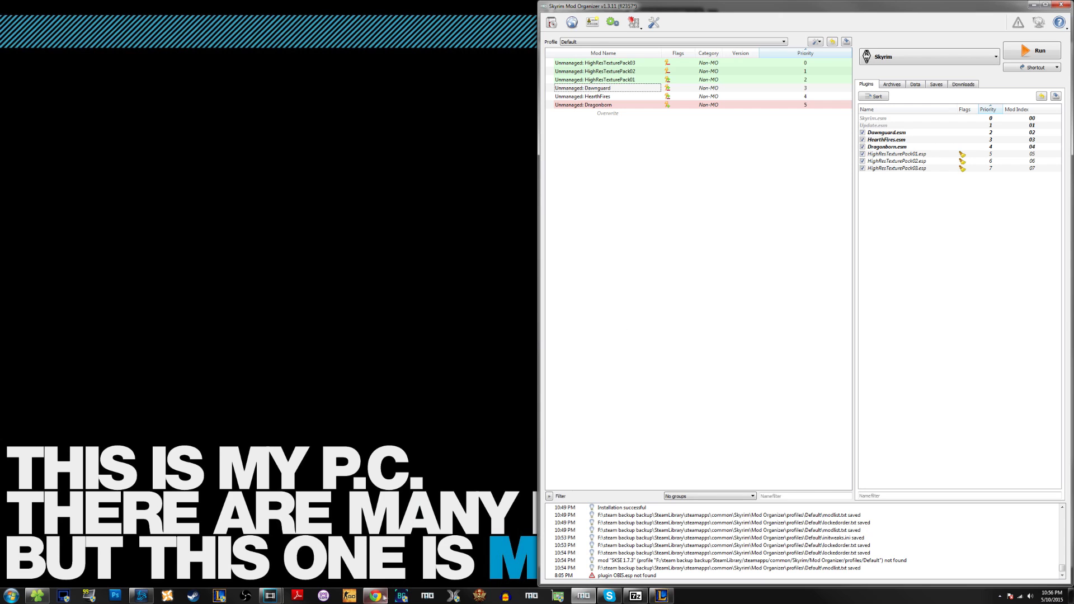
Step: Switch to Chrome and review the download options on the Skyrim Script Extender (SKSE) page
mouse_move(376, 600)
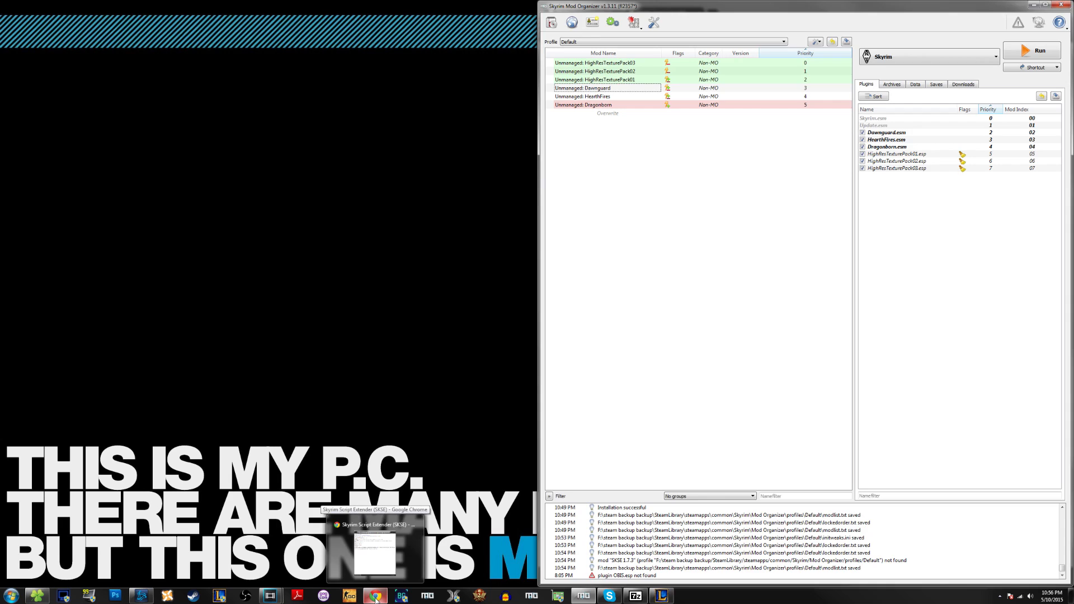
left_click(375, 551)
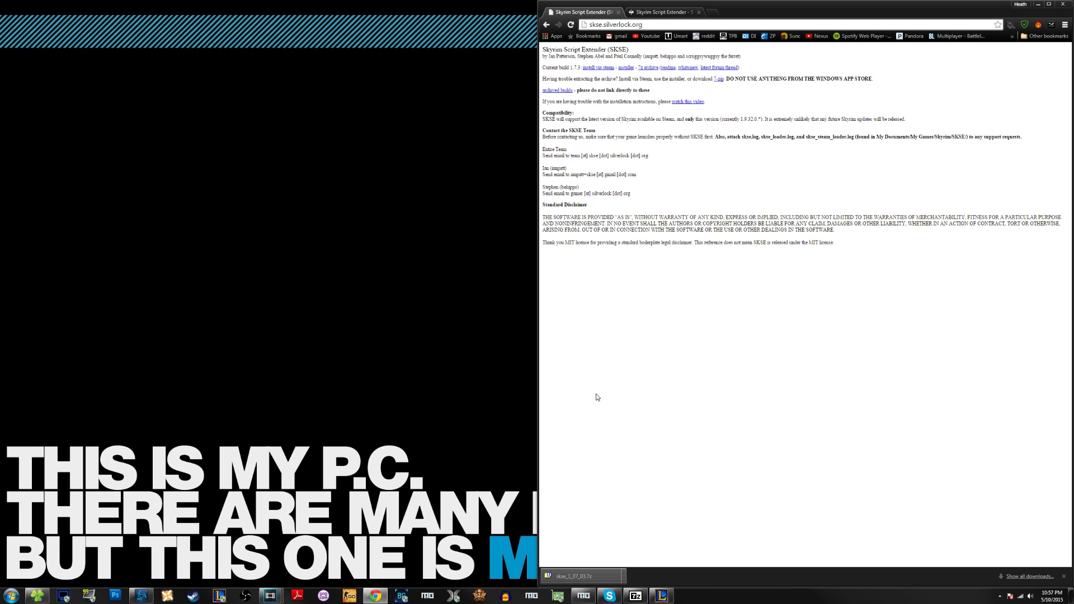
Step: Switch to Mod Organizer to examine the unmanaged mods around Dawnguard, and minimize it to return to the SKSE page
left_click(584, 596)
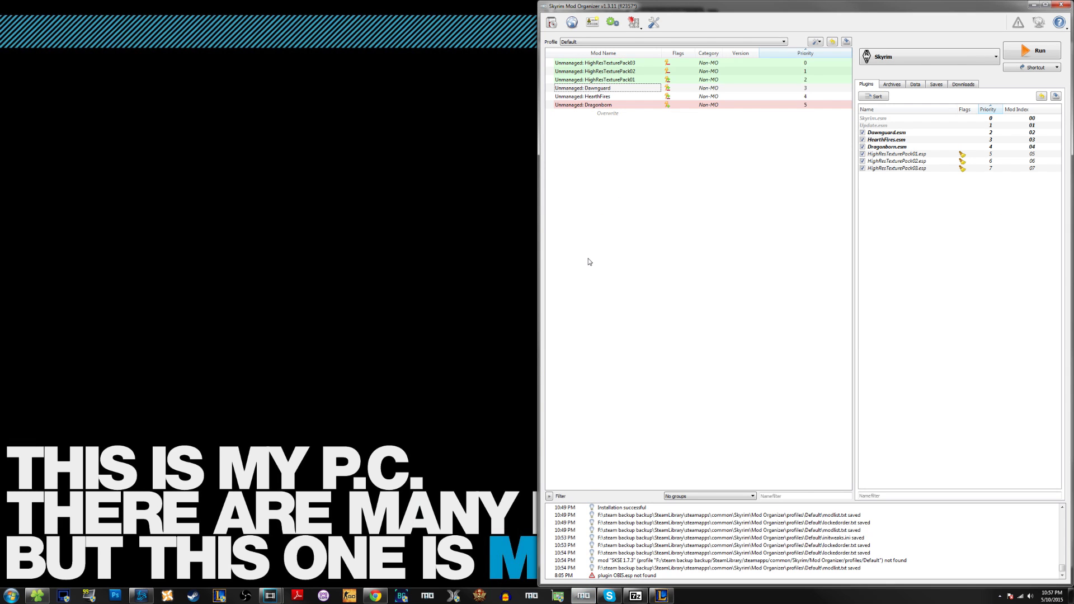
left_click(595, 90)
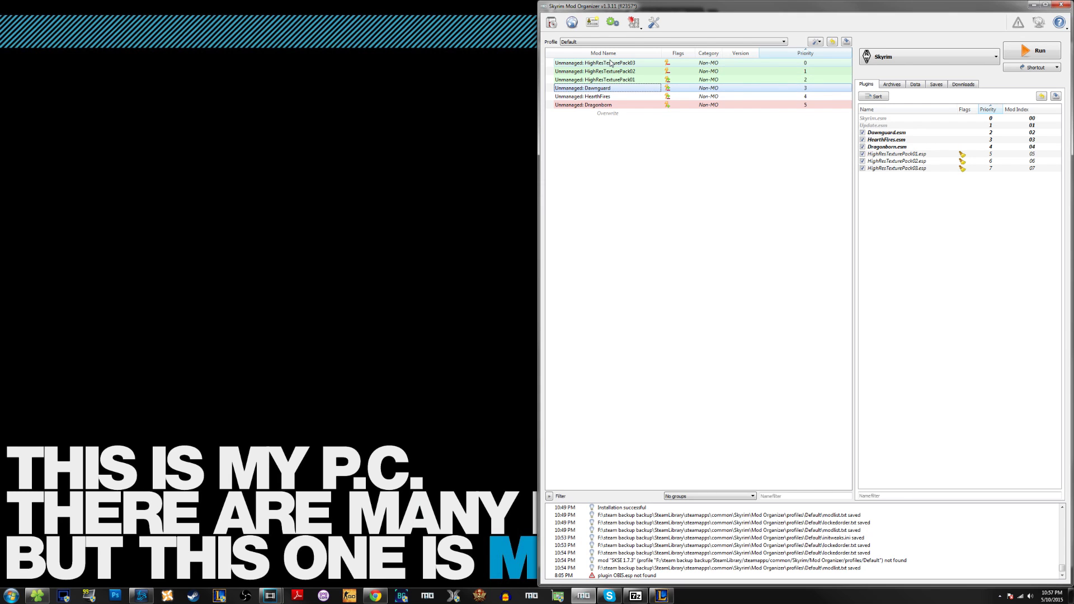
left_click(1034, 5)
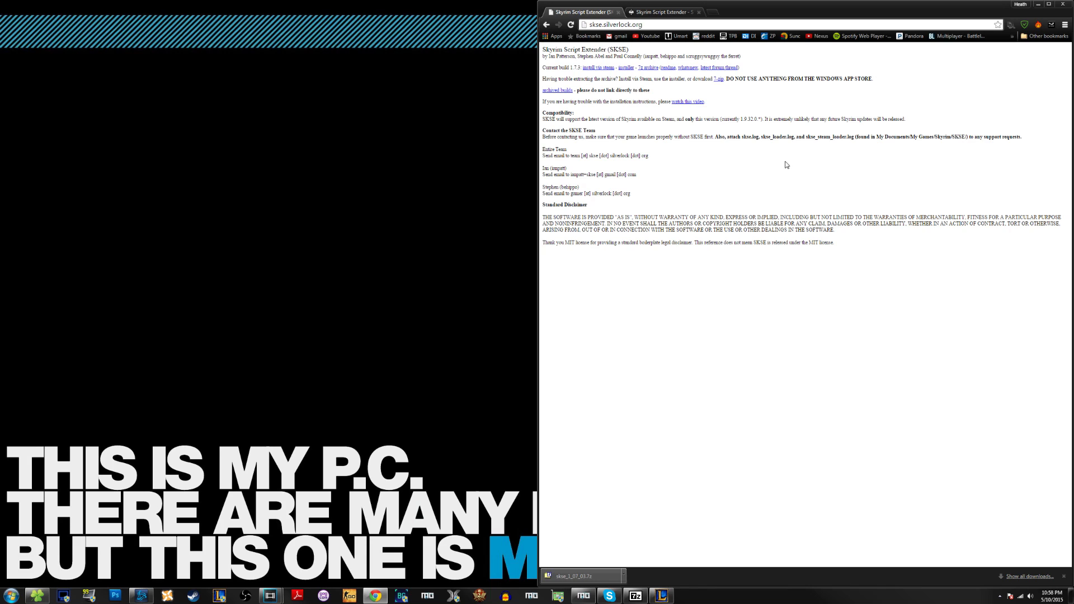
Step: Download the SKSE 7z archive and copy its loose skse files, without the src and Data folders, into the Skyrim game folder
left_click(646, 69)
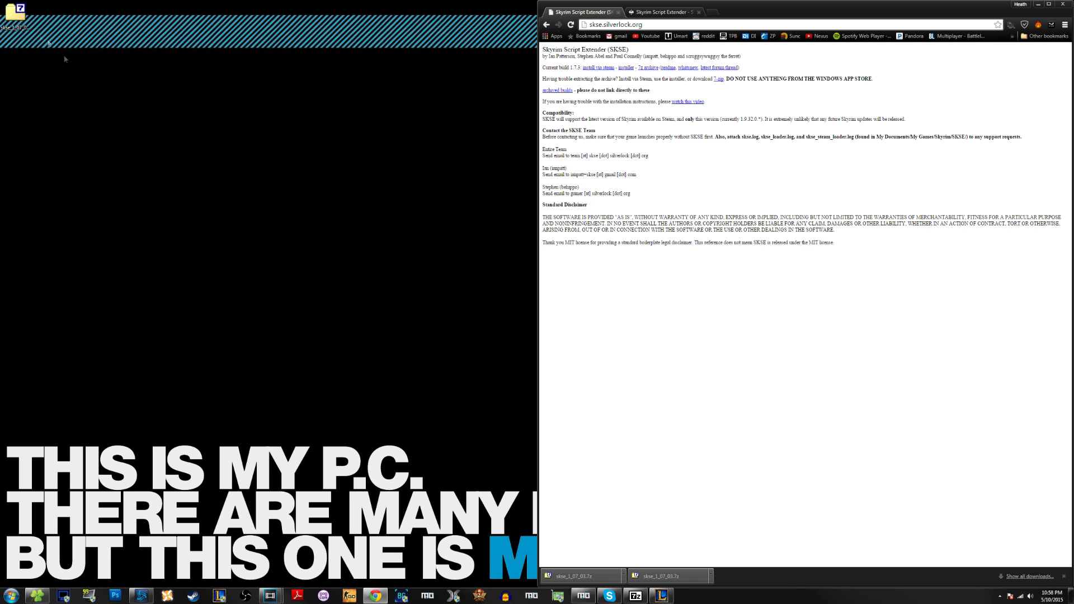
left_click(37, 596)
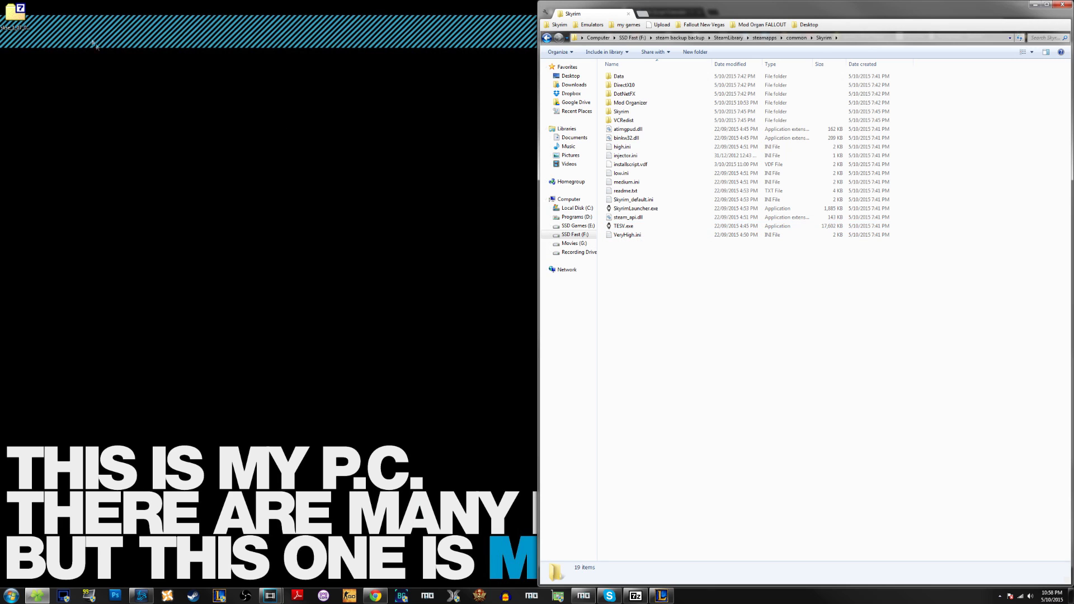
double_click(16, 17)
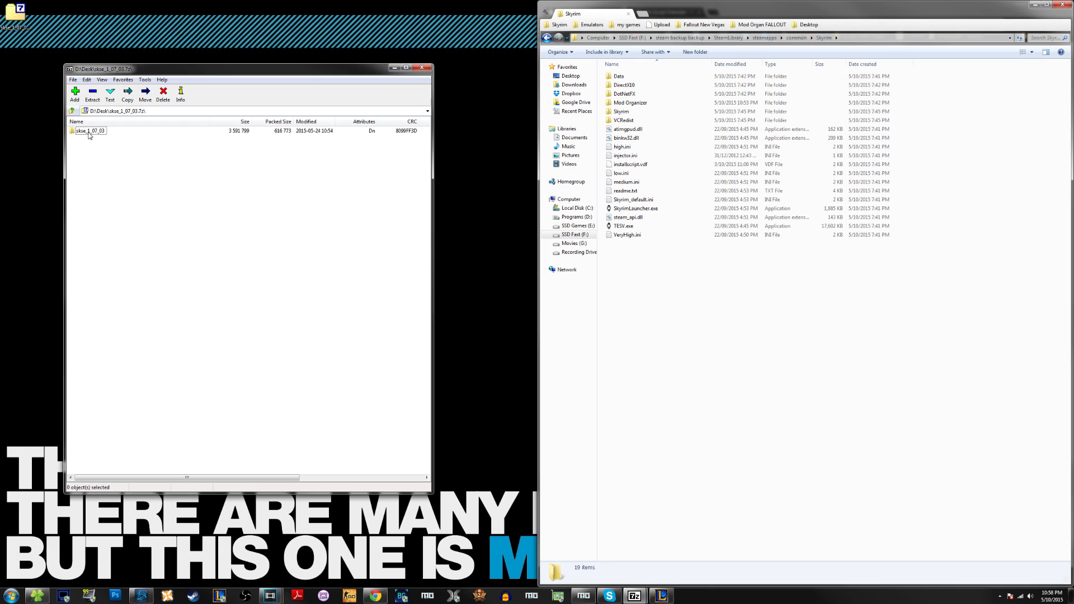
double_click(91, 132)
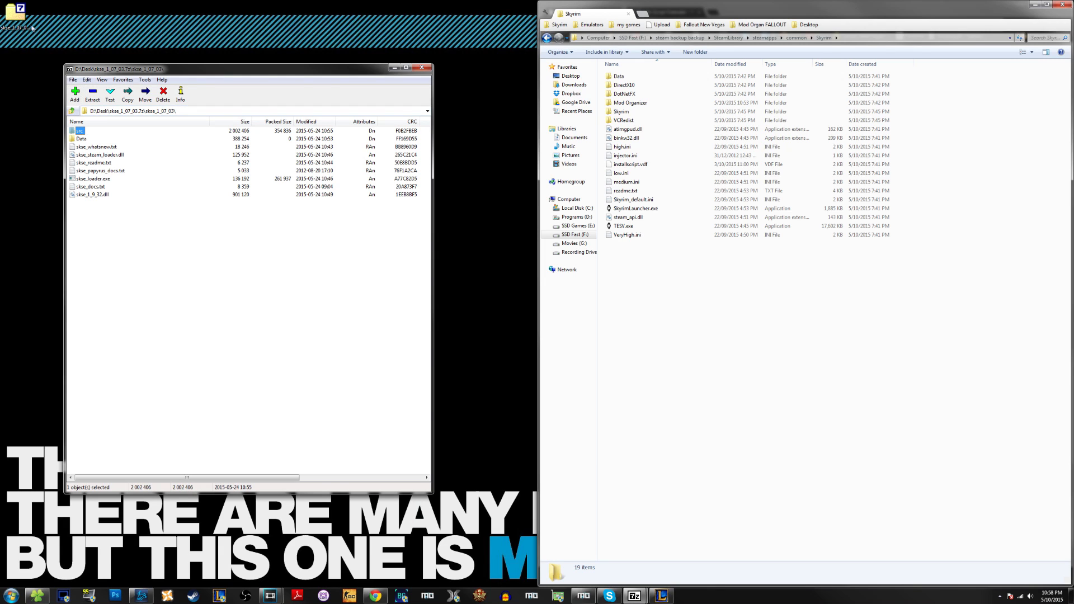
left_click_drag(104, 217, 89, 149)
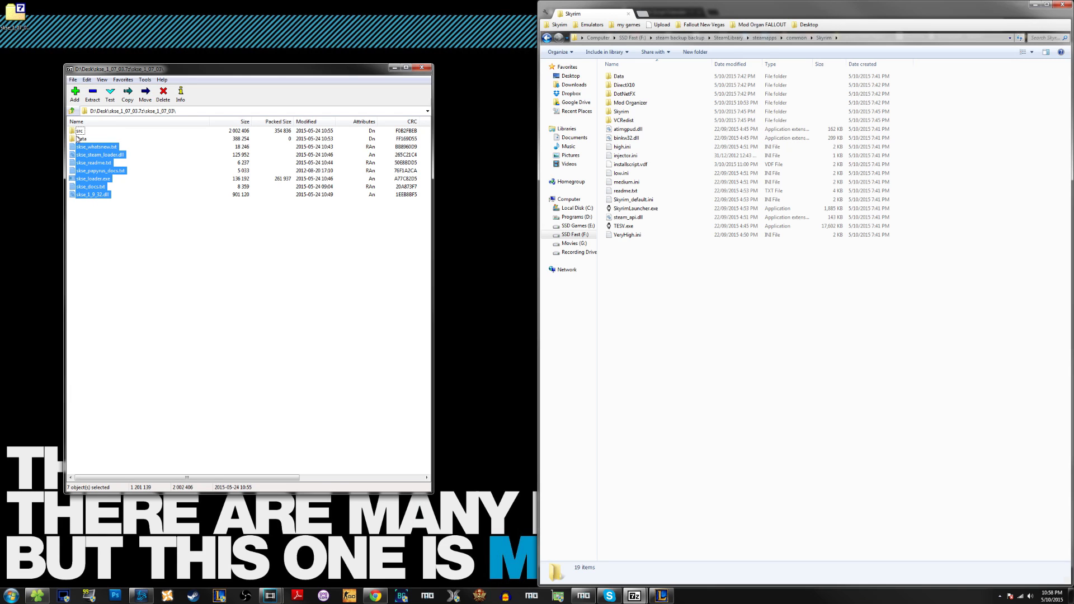
left_click_drag(112, 231, 683, 345)
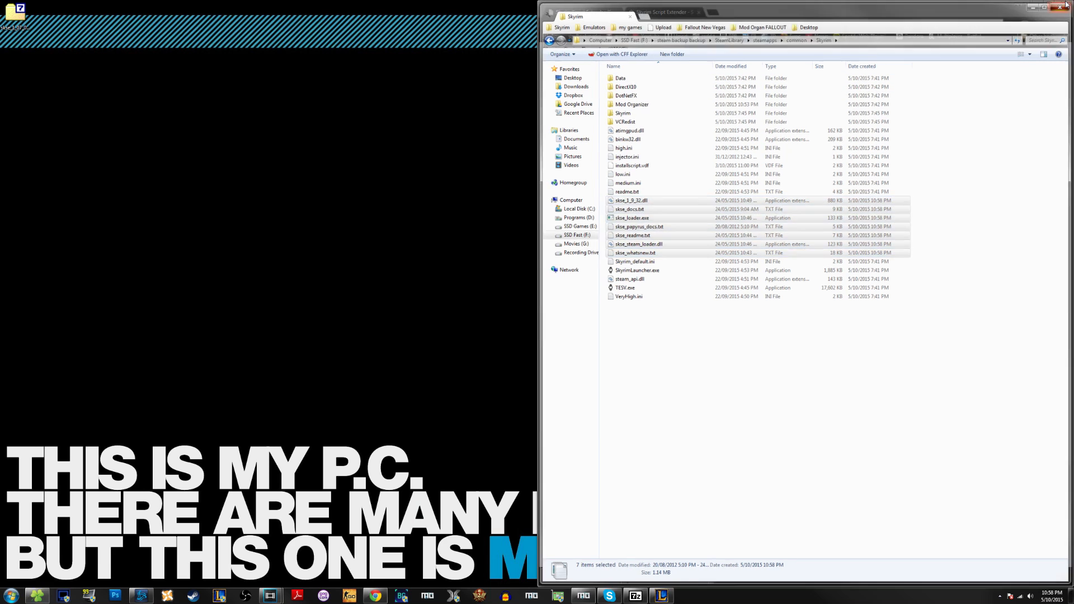
Step: Switch to Mod Organizer and start installing a new mod from the skse_1_07_03.7z archive on the Desktop
key("alt+Tab")
left_click(593, 596)
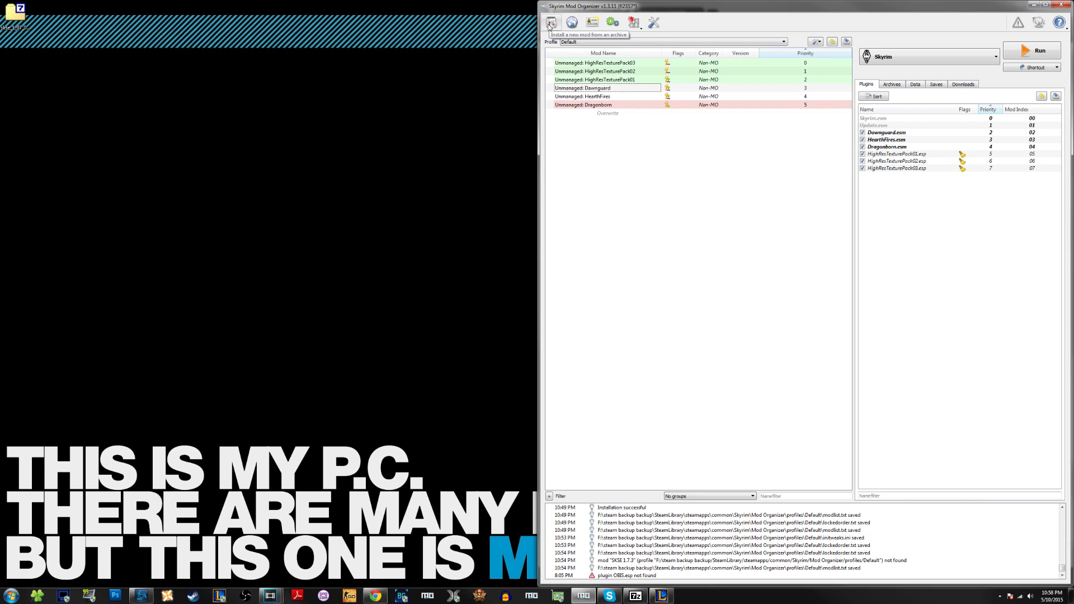
left_click(551, 23)
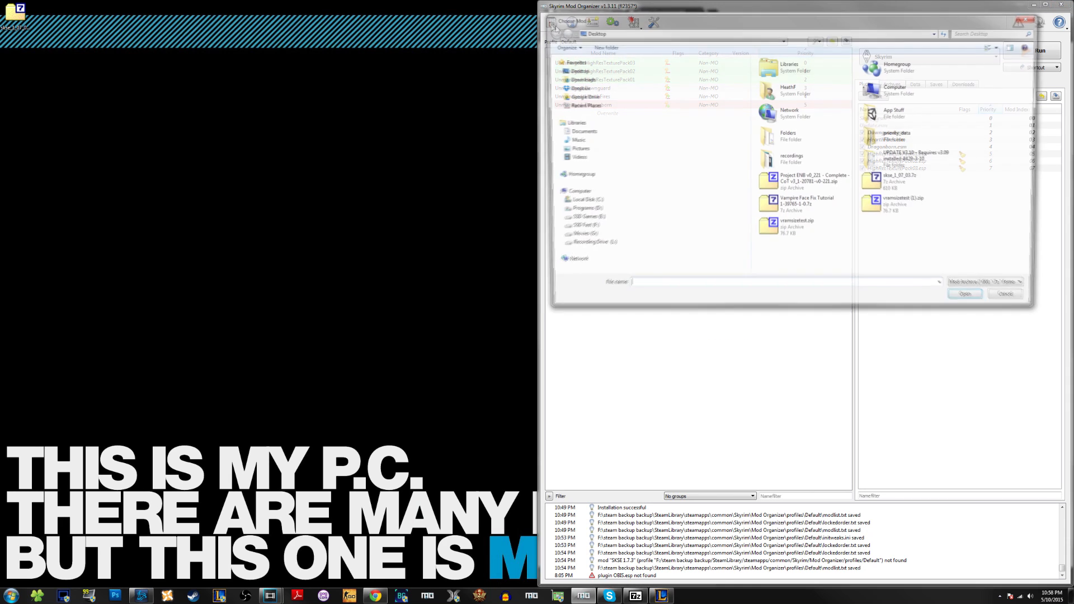
left_click(896, 193)
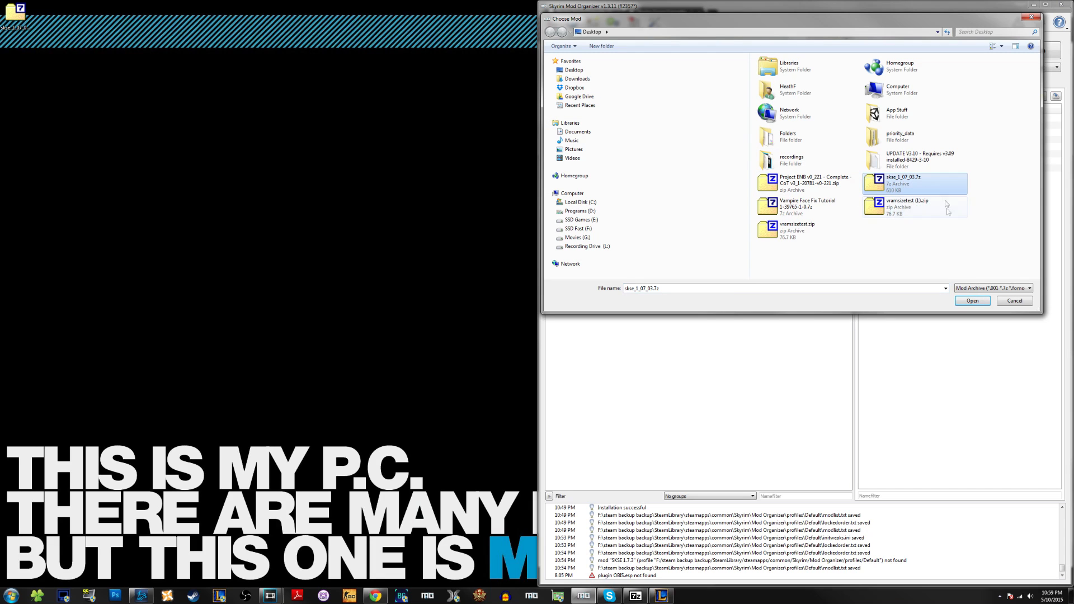
left_click(969, 302)
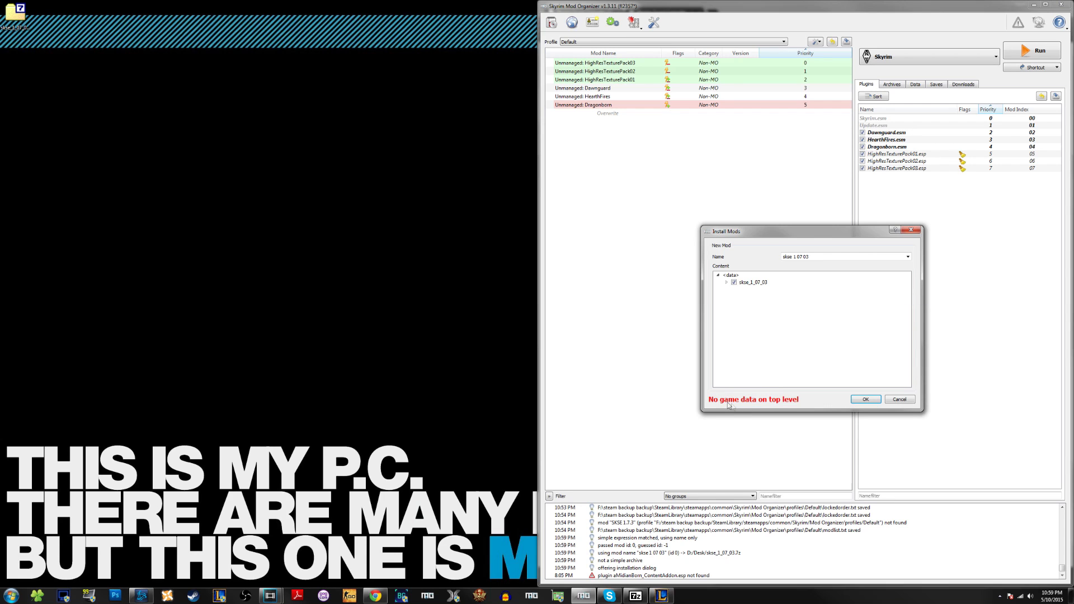
Step: Expand the skse_1_07_03 contents in the install dialog and set its Data folder as the data directory
left_click(726, 283)
left_click(735, 290)
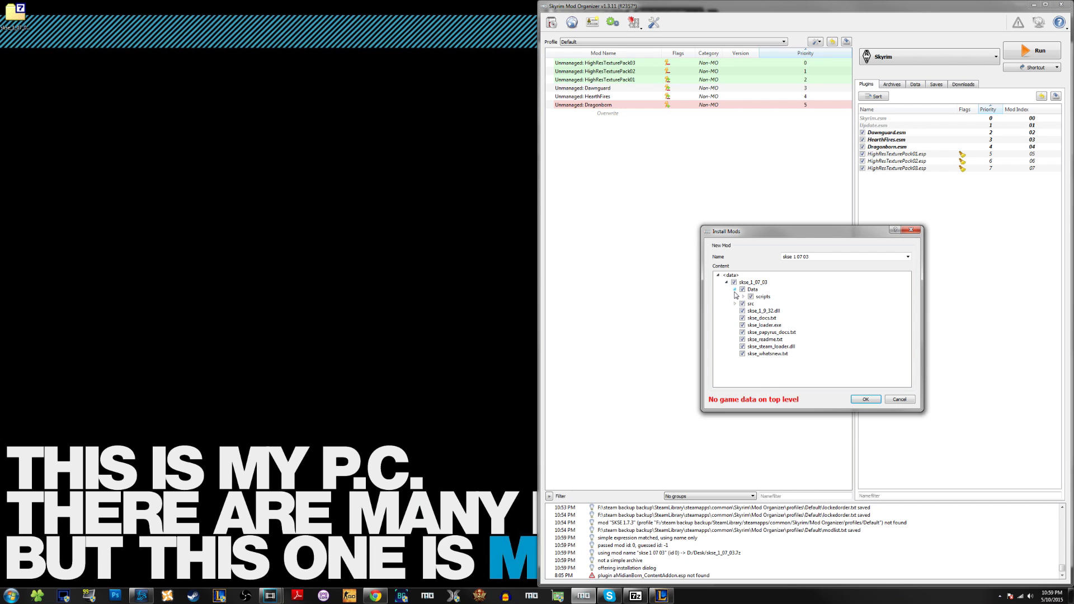
left_click(743, 297)
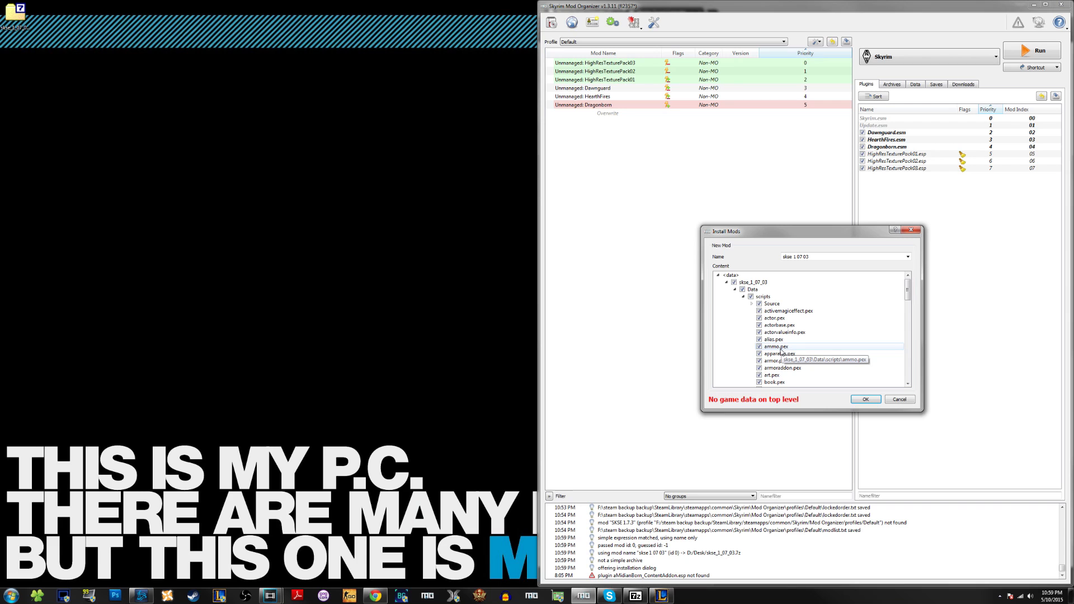
left_click(744, 297)
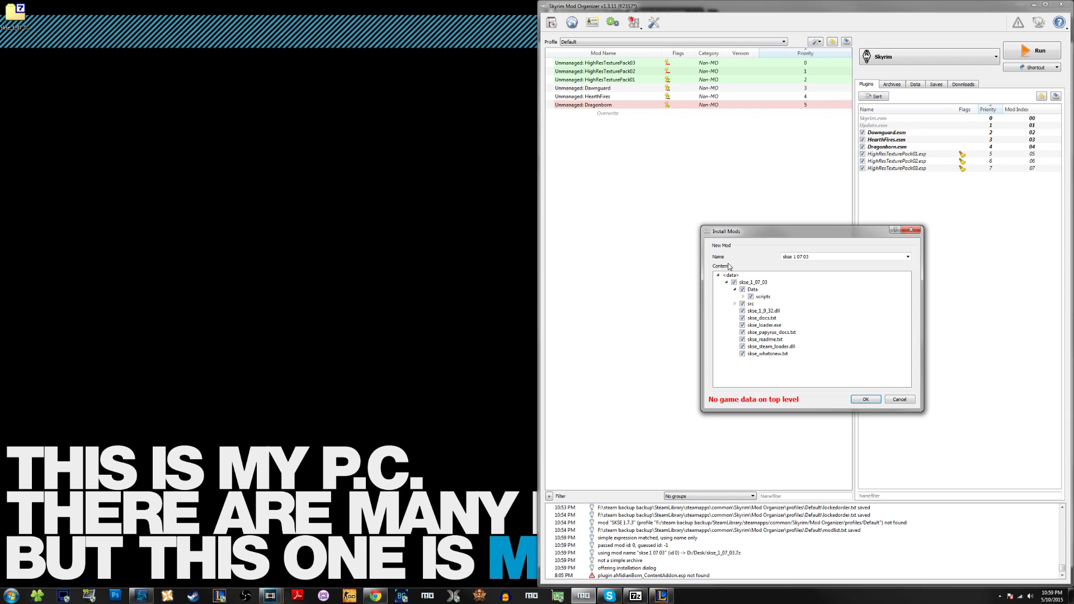
right_click(768, 290)
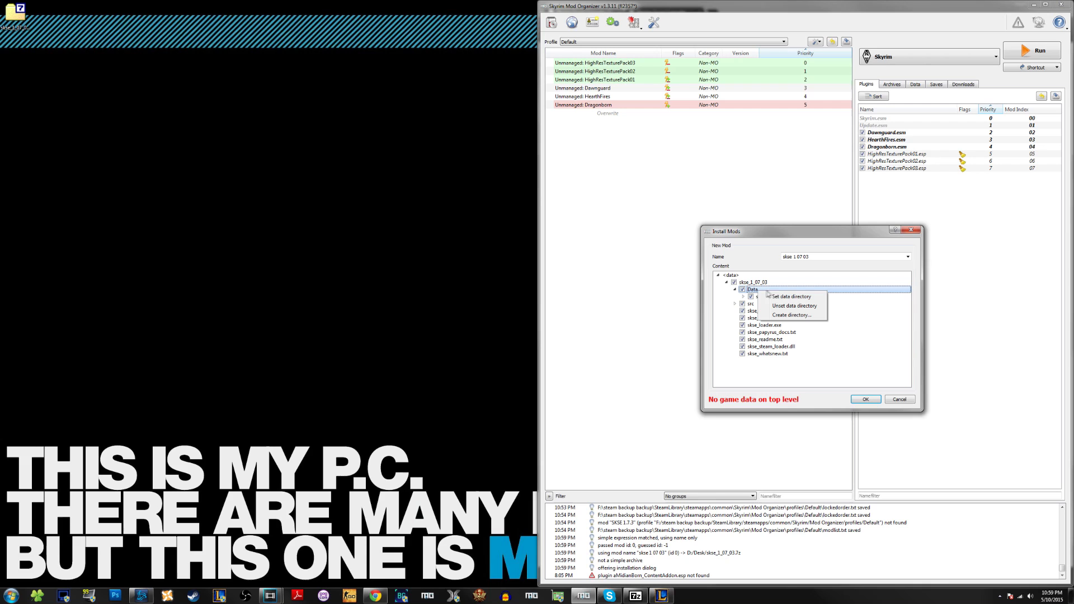
left_click(779, 296)
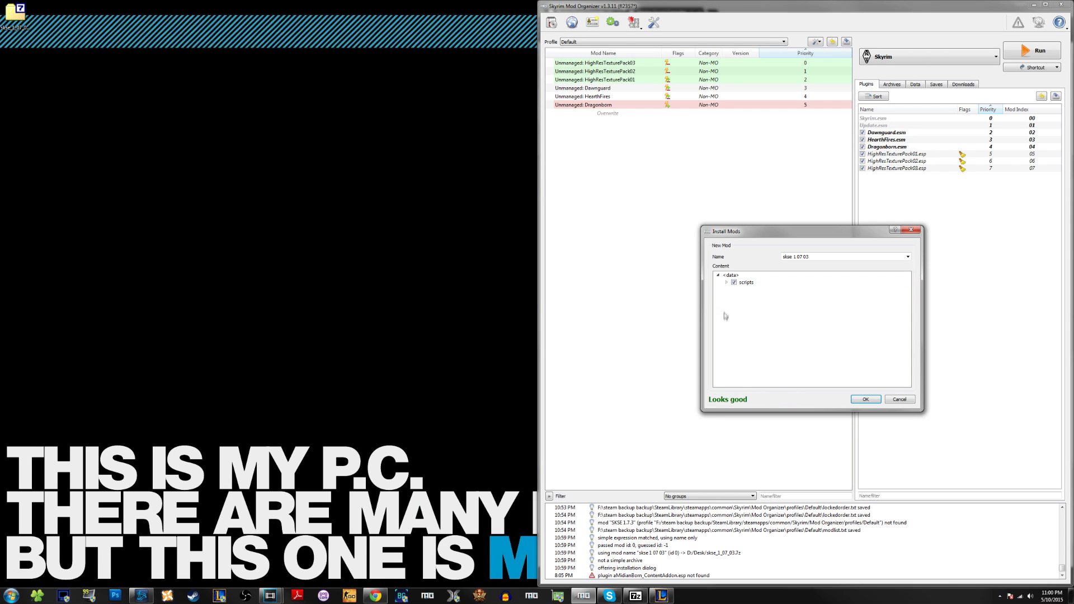
mouse_move(724, 402)
right_click(729, 275)
left_click(744, 281)
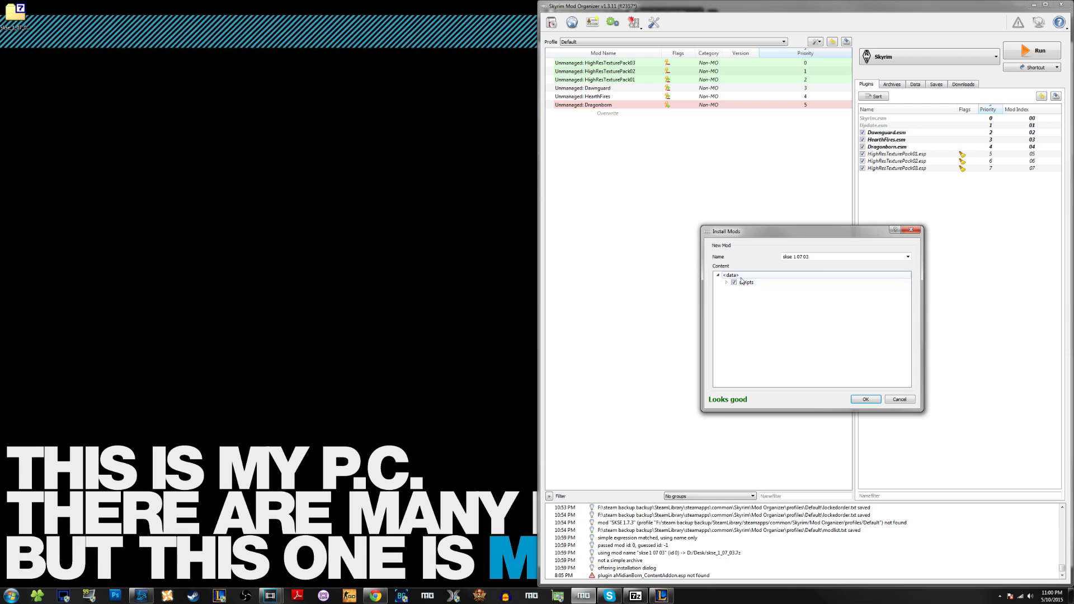
Step: Name the mod "SKSE 1.7.3", install it, and enable it in the mod list
left_click_drag(821, 258, 766, 258)
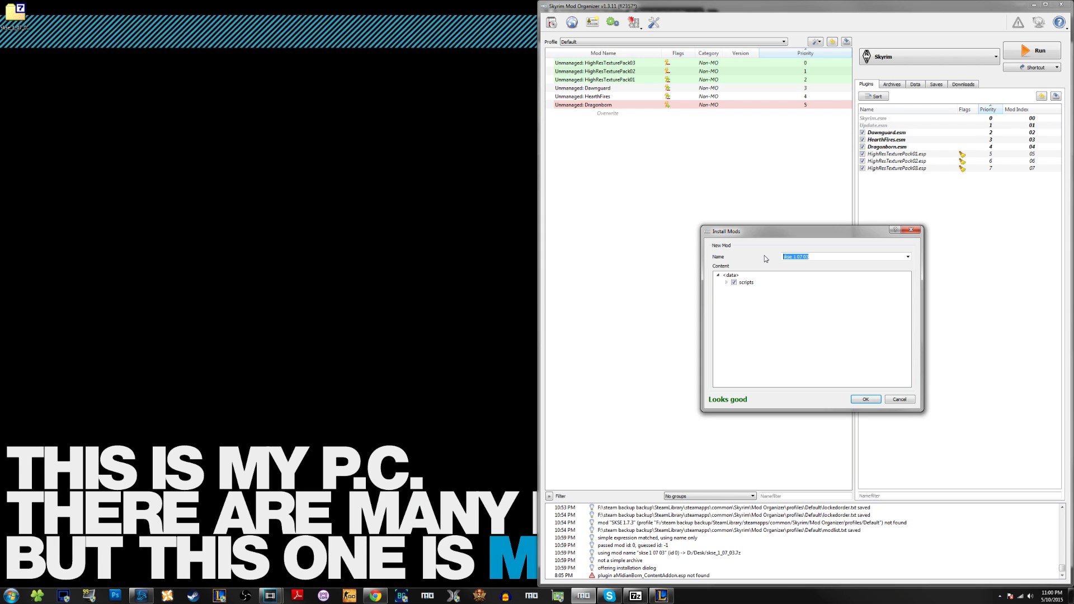
type("SKSE 1.7.3")
left_click(867, 400)
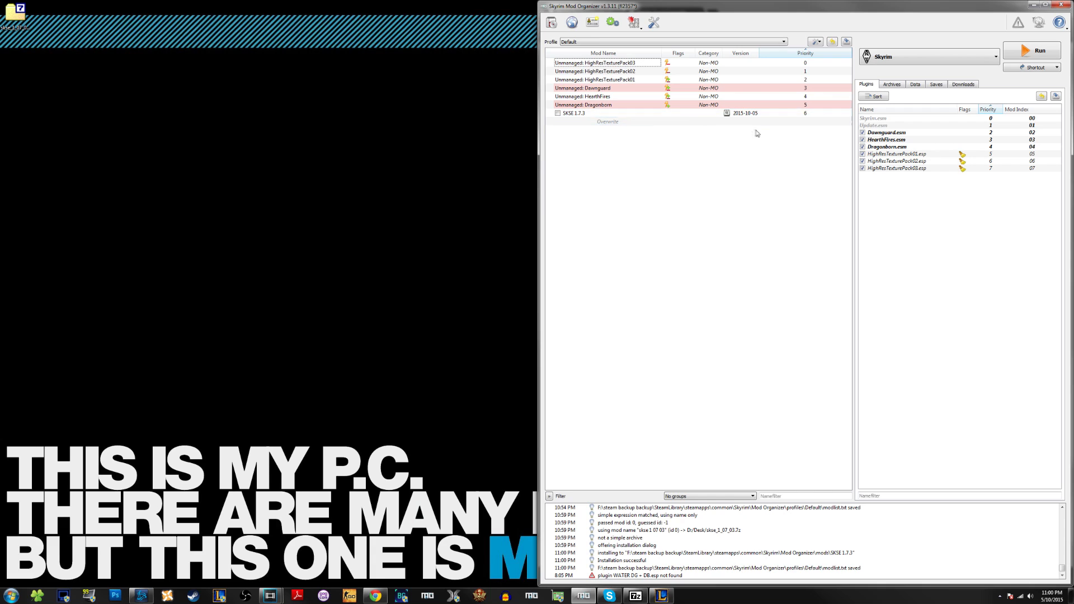
left_click(558, 115)
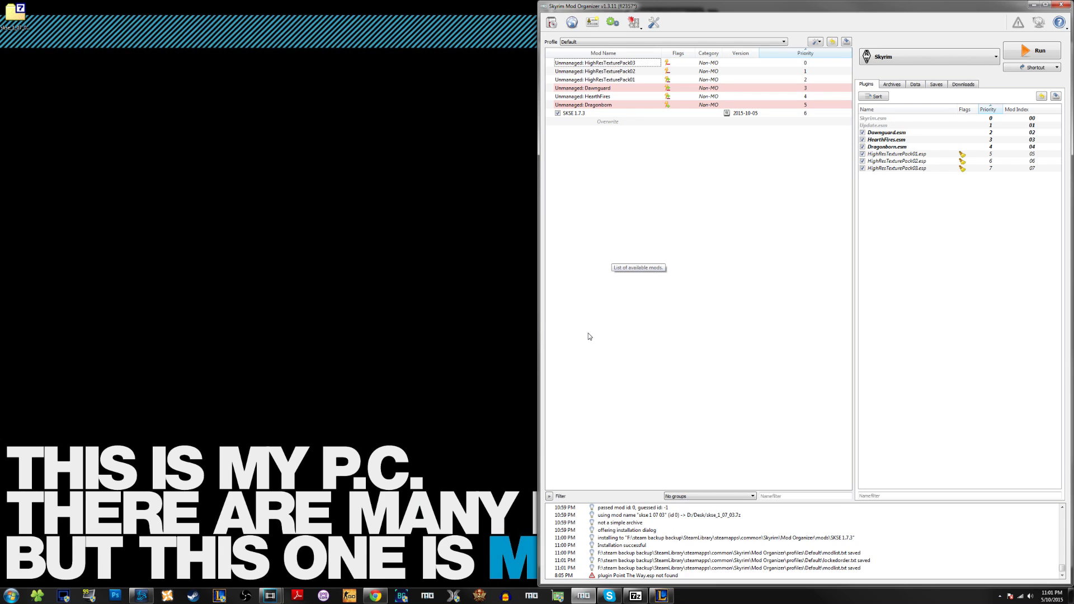
Step: Open the SKSE 1.7.3 mod's folder in Windows Explorer
right_click(614, 113)
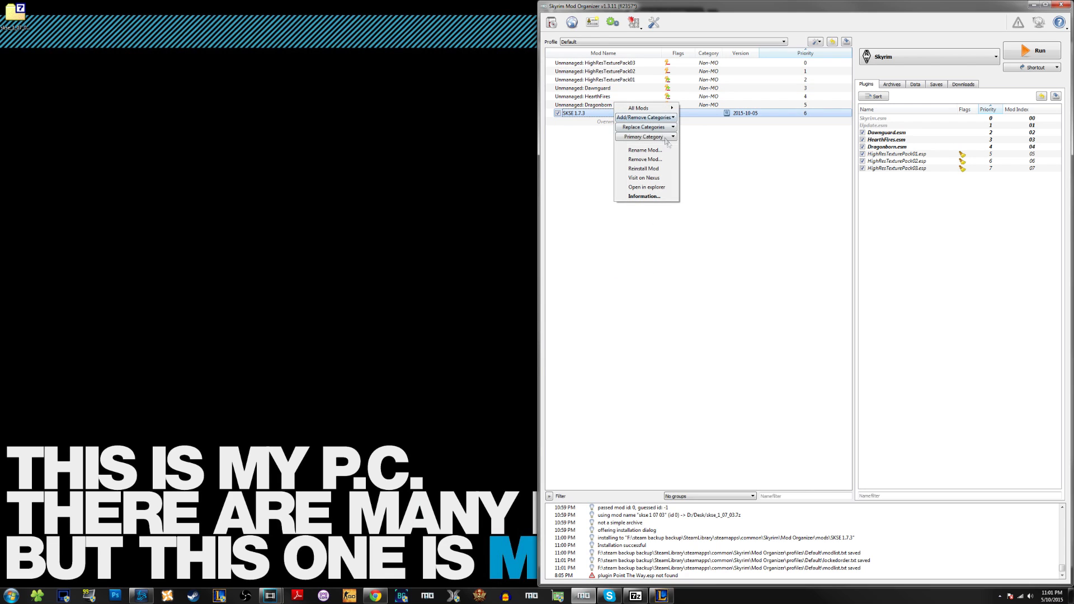
left_click(578, 164)
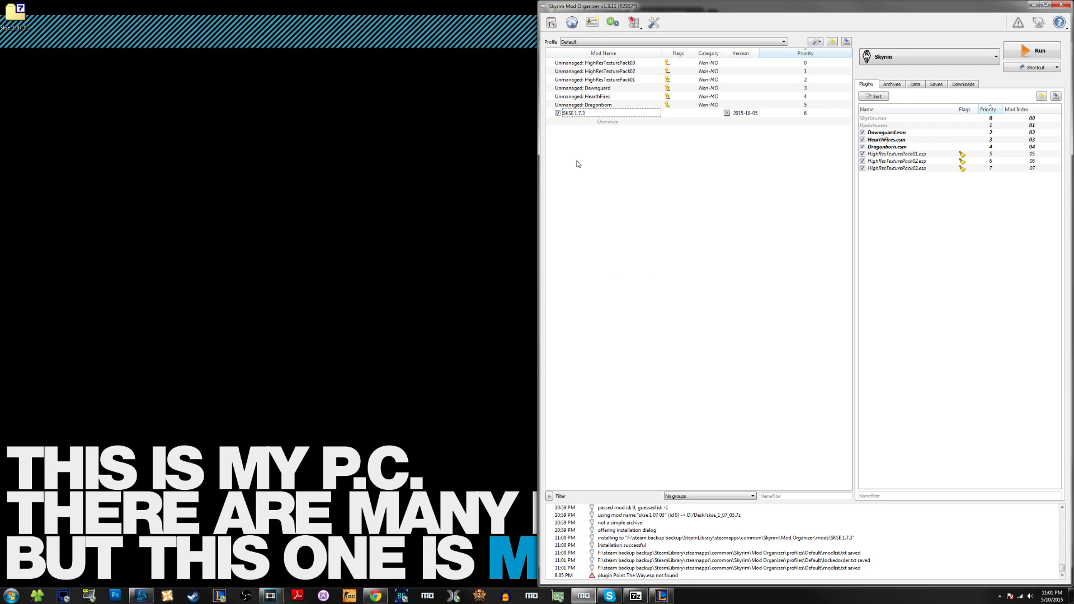
left_click(583, 116)
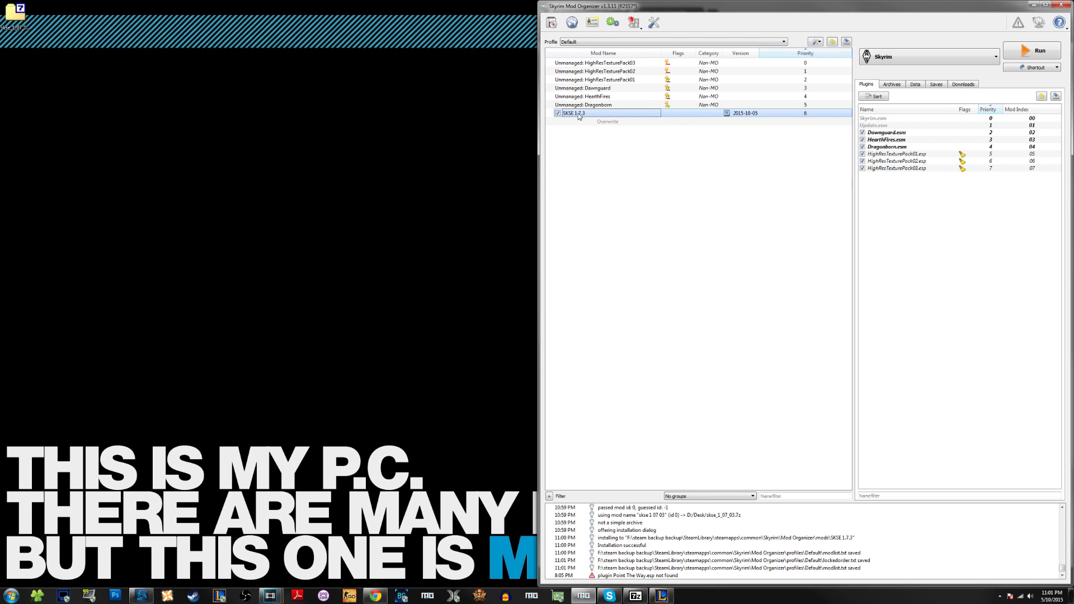
right_click(579, 113)
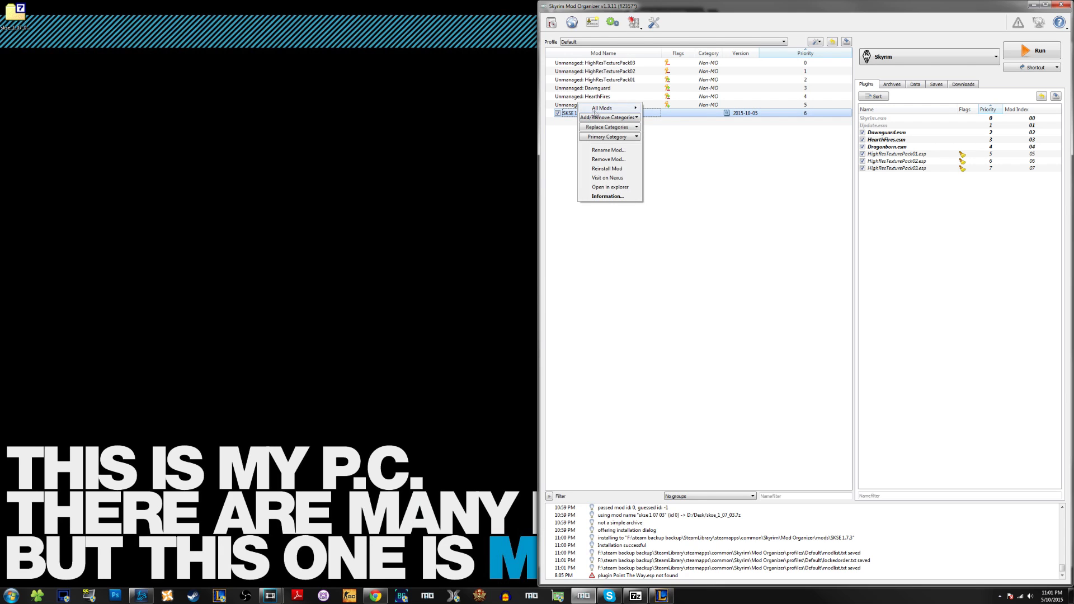
left_click(620, 188)
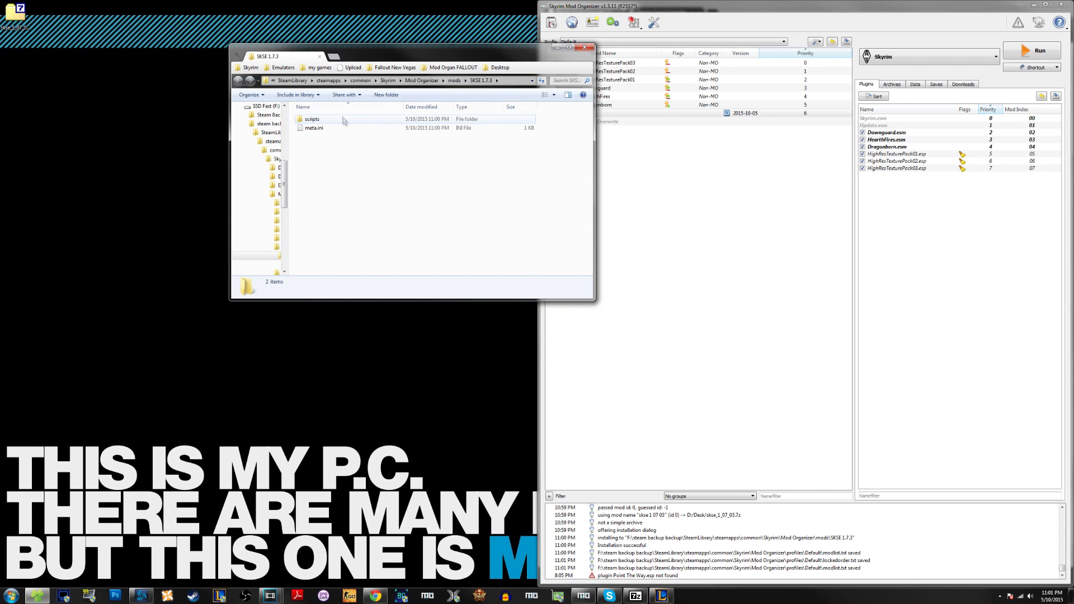
Step: Create a new folder named "SKSE" inside the SKSE 1.7.3 mod folder
right_click(323, 146)
mouse_move(378, 246)
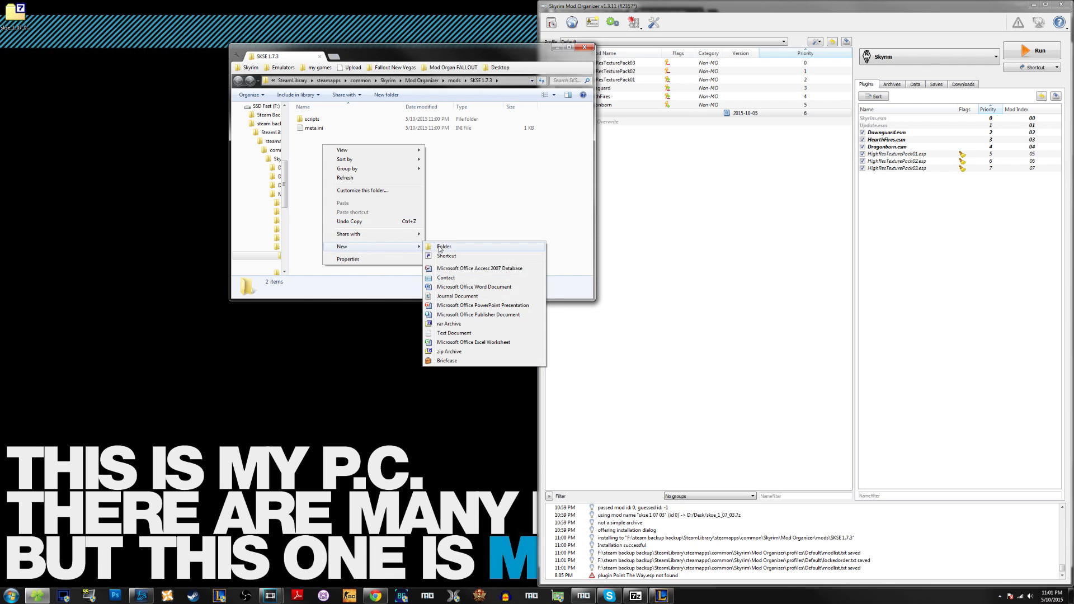
left_click(440, 247)
type("SKSE")
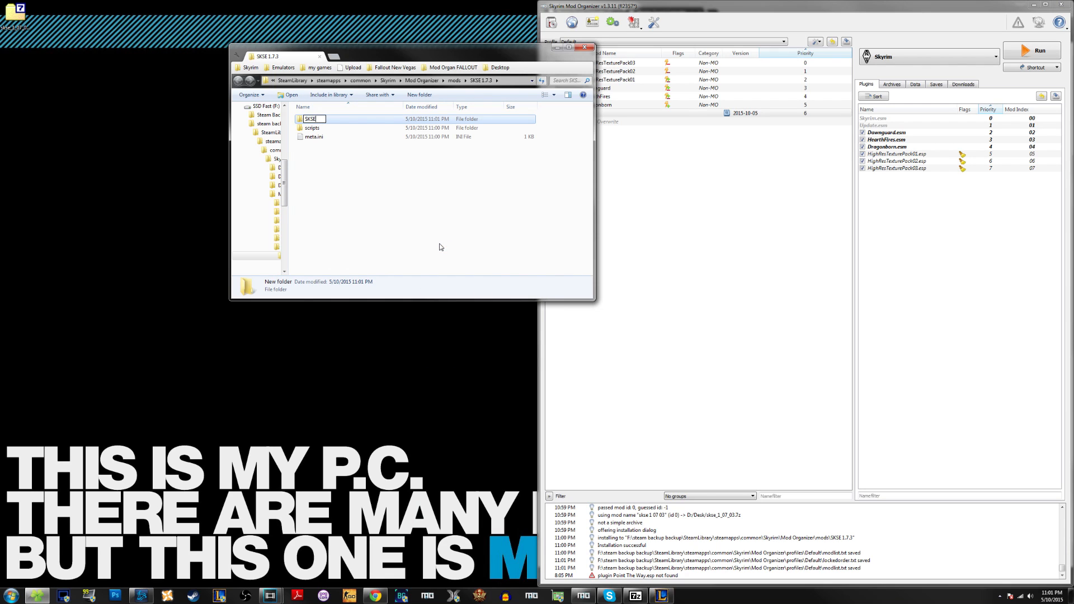
left_click(440, 247)
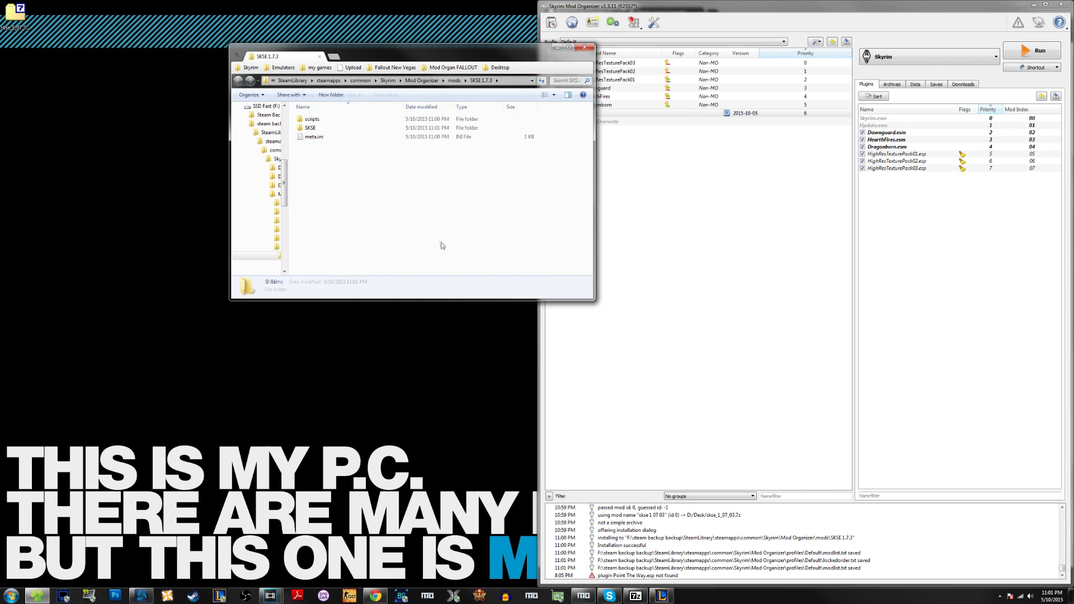
Step: Create a text document inside the SKSE folder and rename it "SKSE.ini", accepting the file extension change
double_click(311, 128)
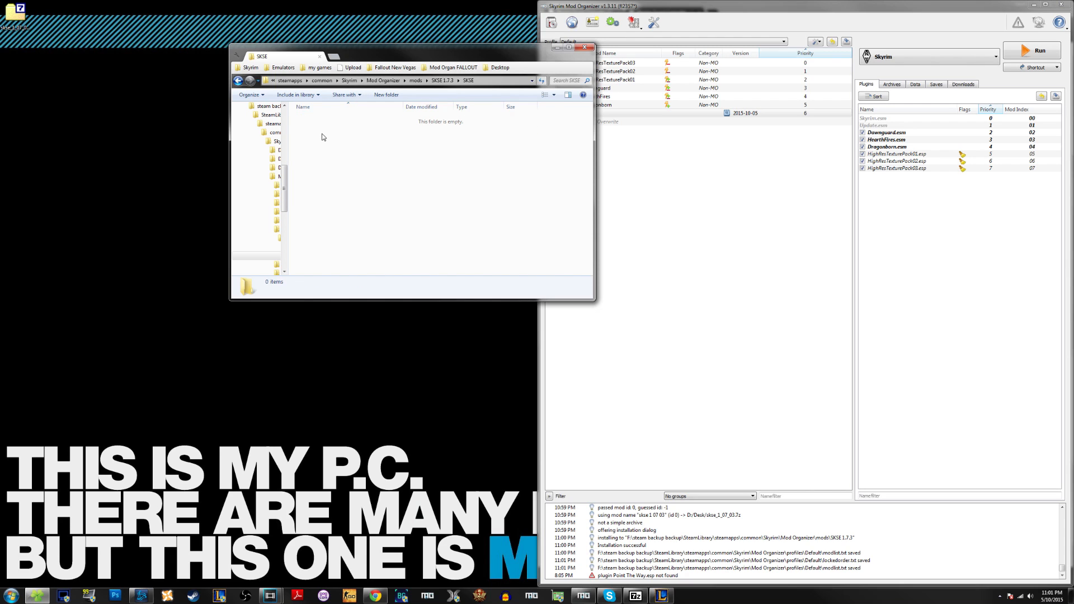
right_click(323, 137)
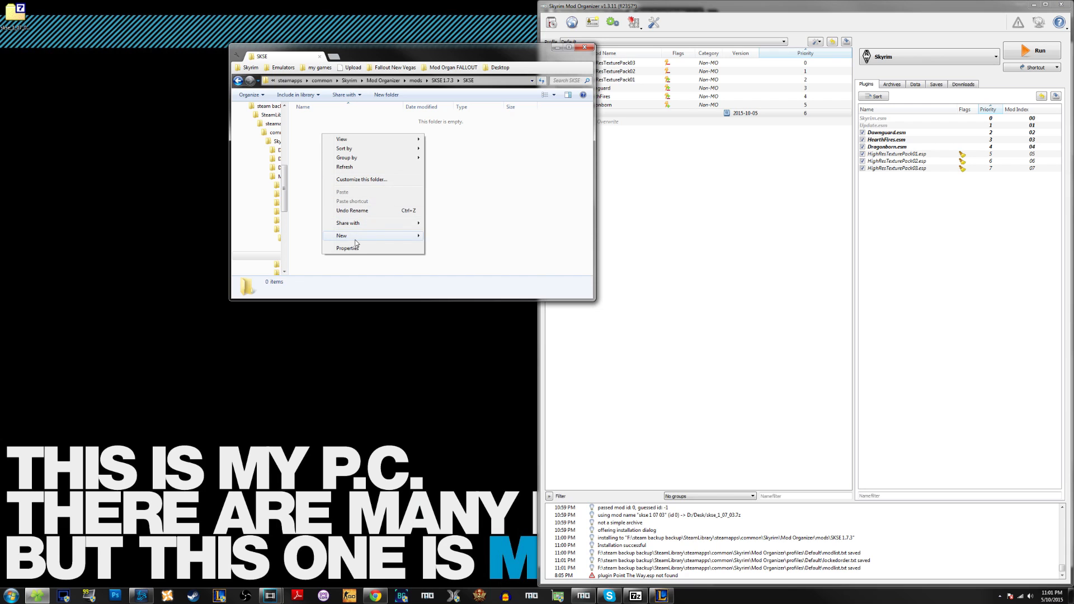
mouse_move(374, 238)
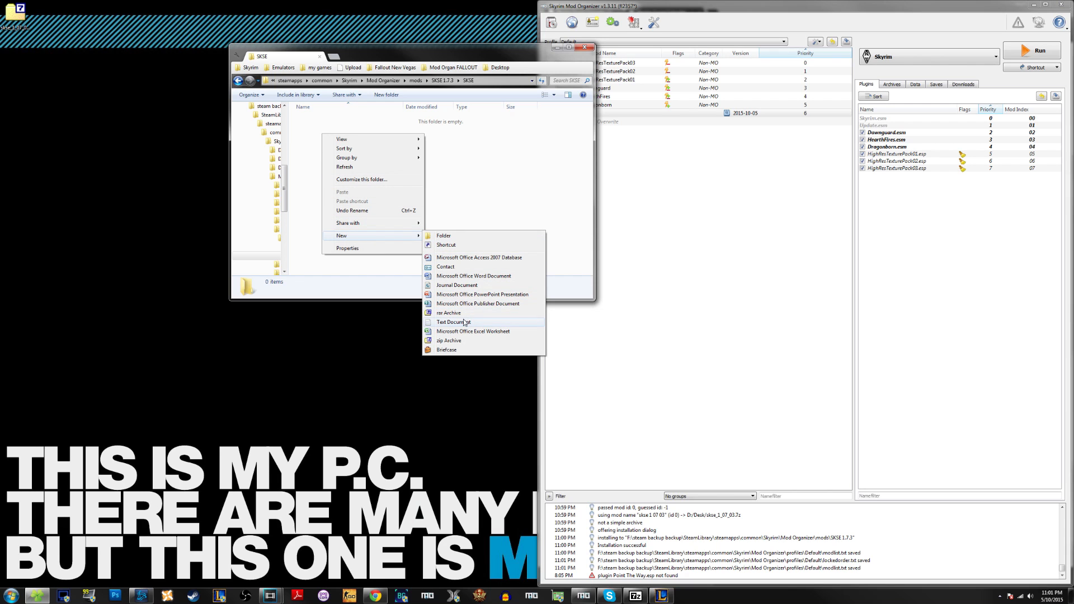
left_click(472, 163)
right_click(453, 150)
mouse_move(487, 253)
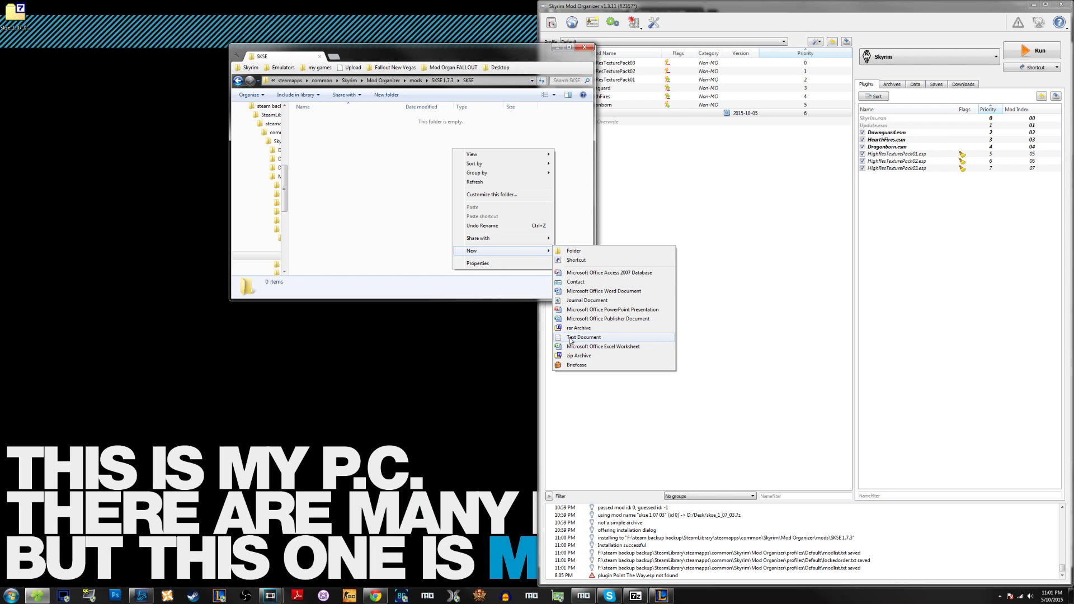
left_click(584, 337)
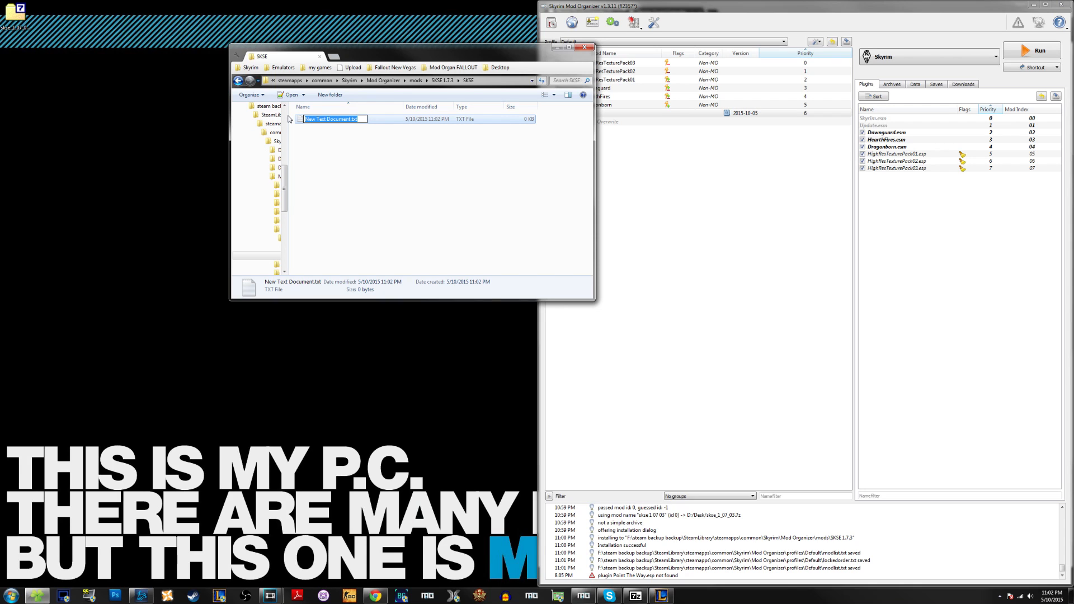
type("SKSE.ini")
left_click(344, 140)
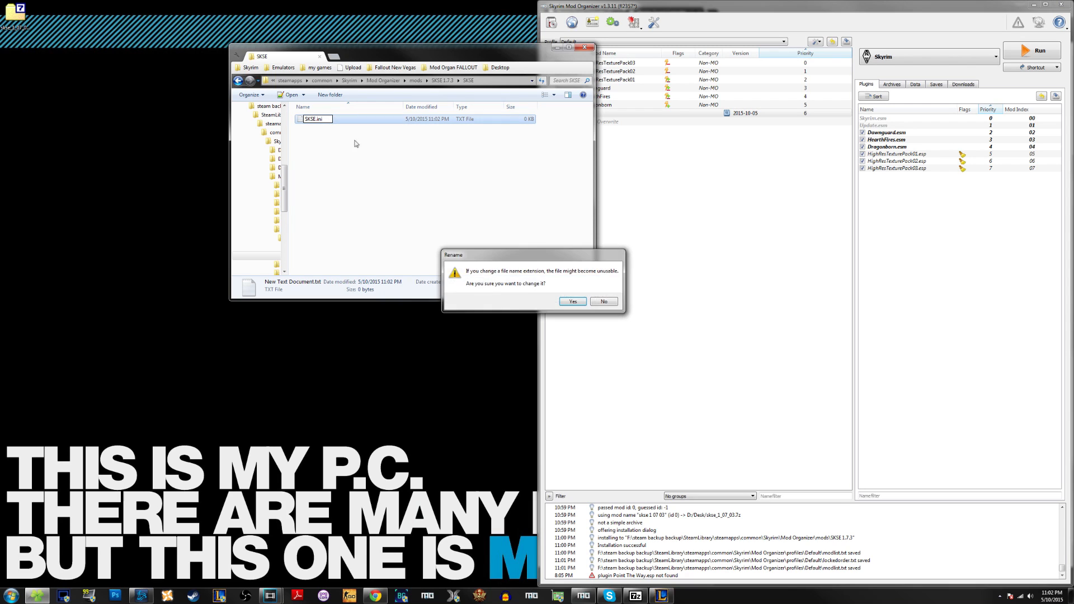
left_click(569, 303)
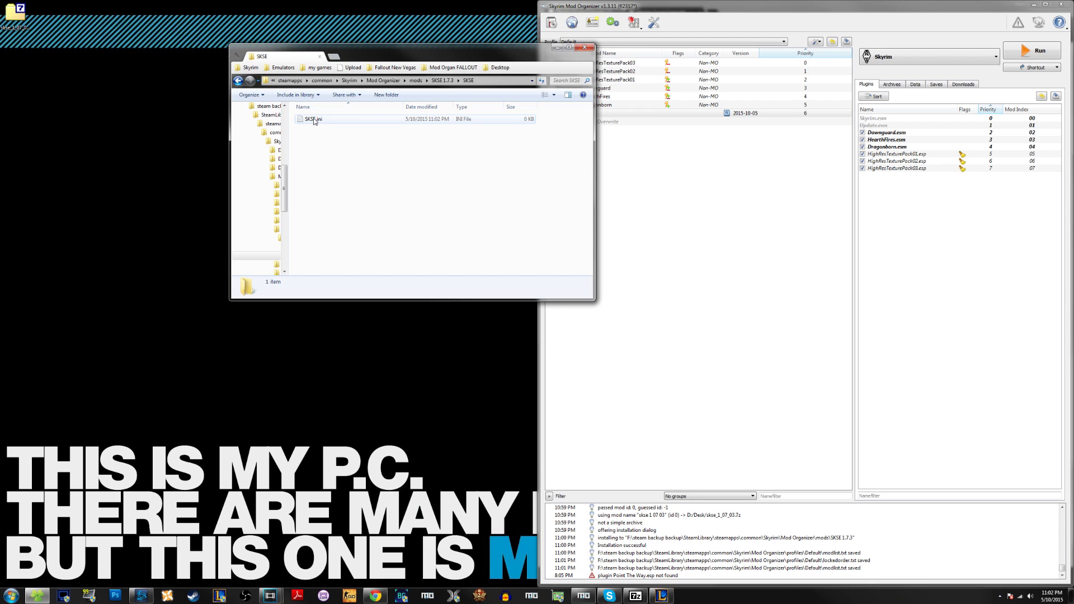
Step: Copy the [General] and [Memory] settings for skse.ini from the Skyrim Script Extender wiki page in the browser
left_click(1034, 8)
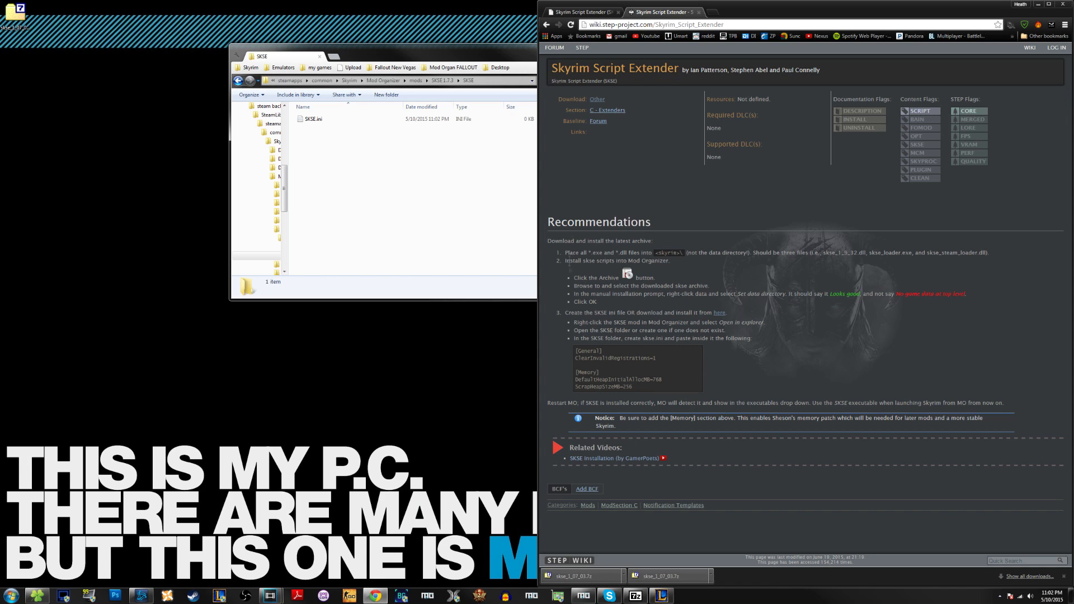
left_click_drag(649, 392, 575, 355)
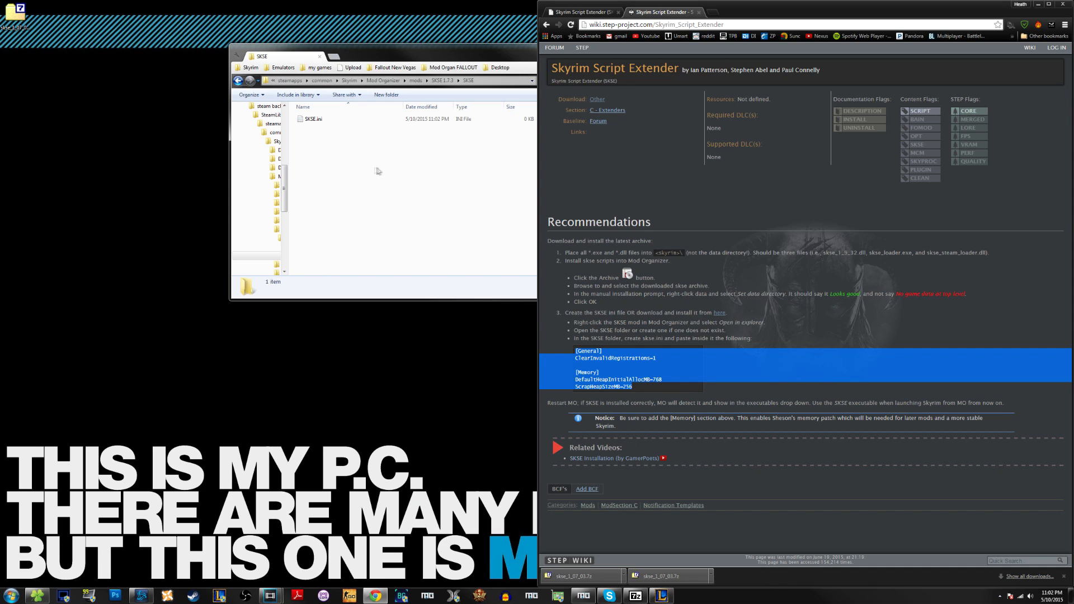
right_click(611, 379)
left_click(623, 391)
Step: Open SKSE.ini in Notepad, paste the copied [General] and [Memory] settings, and save and close the file
left_click(317, 119)
right_click(316, 120)
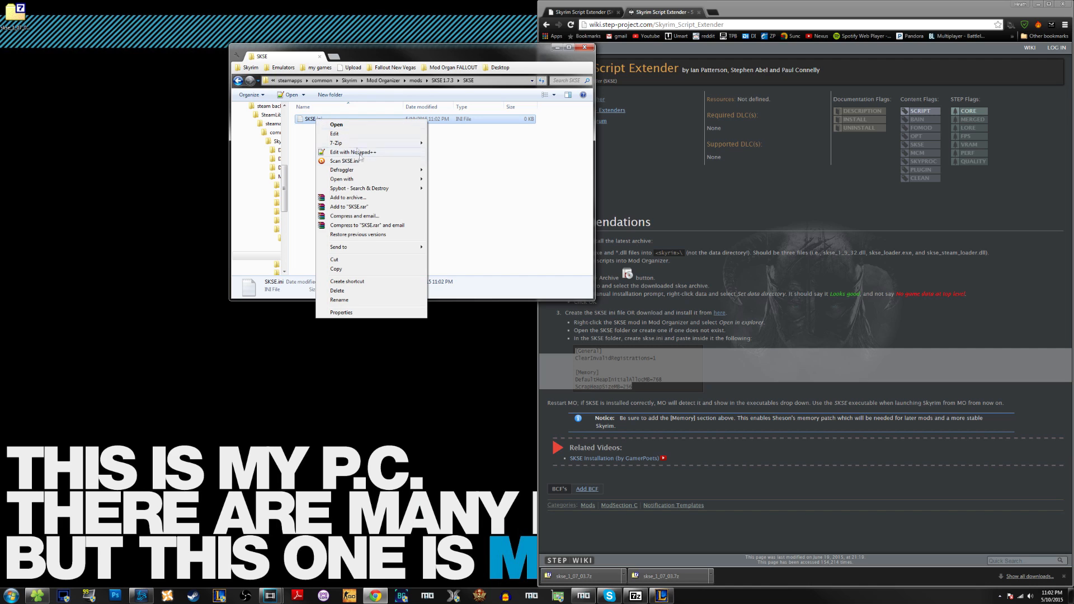
mouse_move(371, 183)
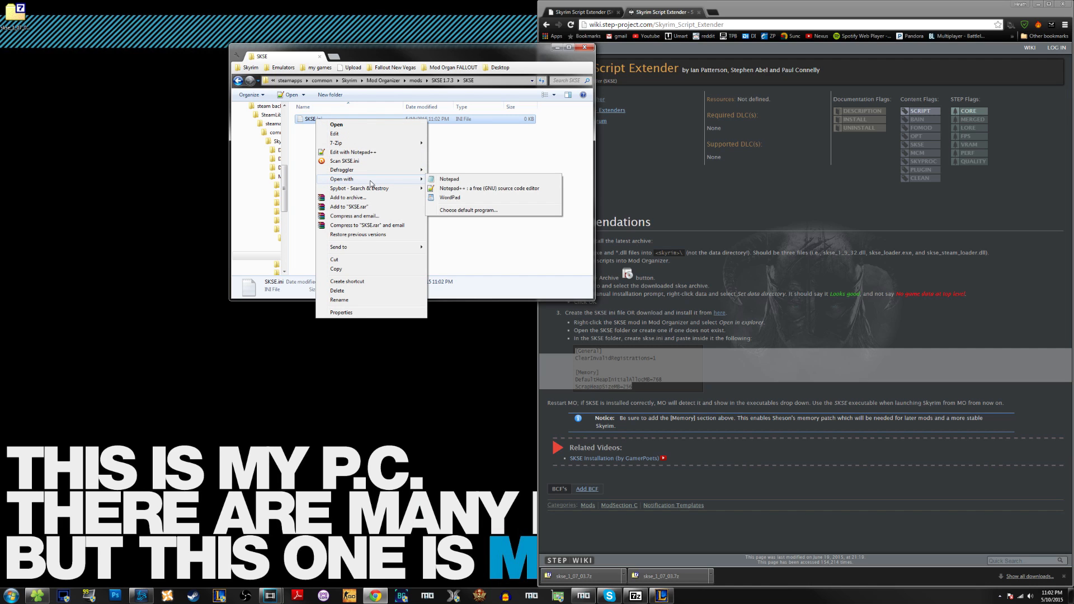
left_click(457, 180)
left_click_drag(392, 196, 1072, 216)
right_click(671, 110)
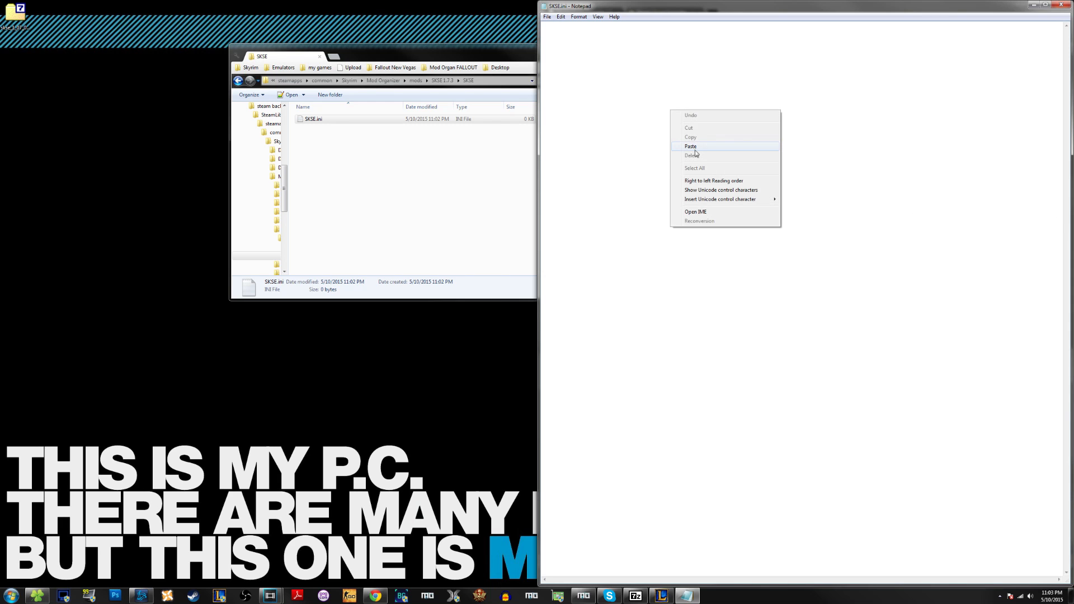
left_click(696, 151)
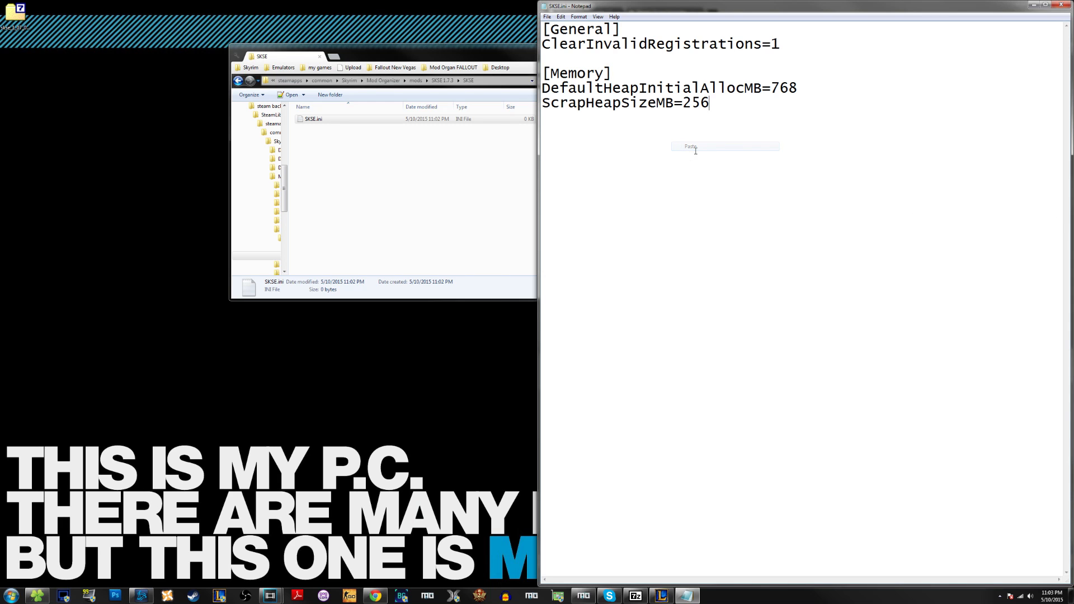
left_click(547, 17)
left_click(555, 53)
left_click(1062, 4)
Step: Reopen SKSE.ini in Notepad to check its saved settings, and close the file and the SKSE folder window
right_click(344, 120)
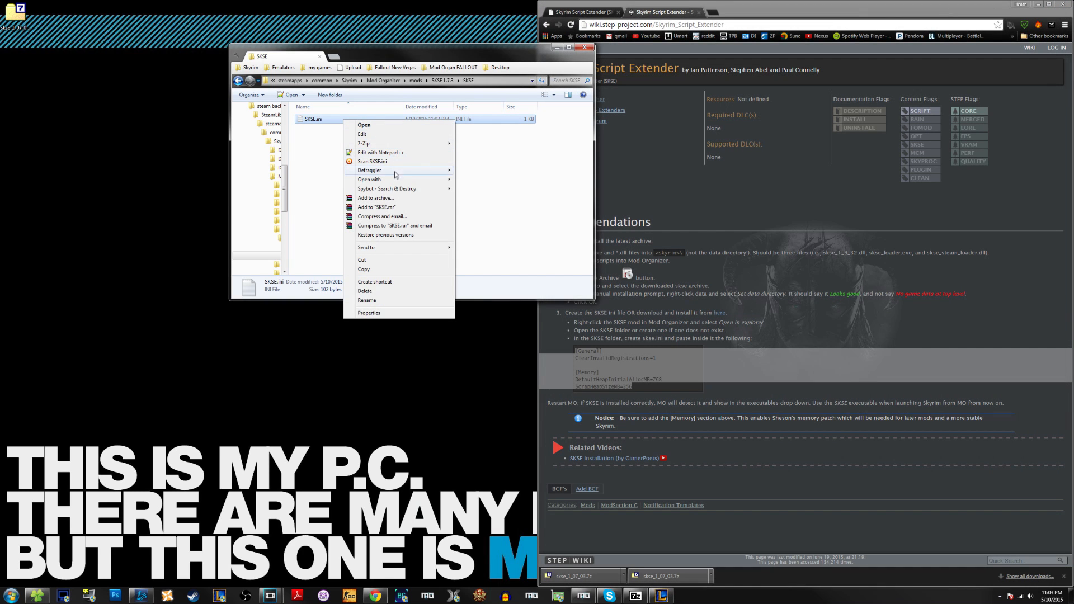
mouse_move(394, 180)
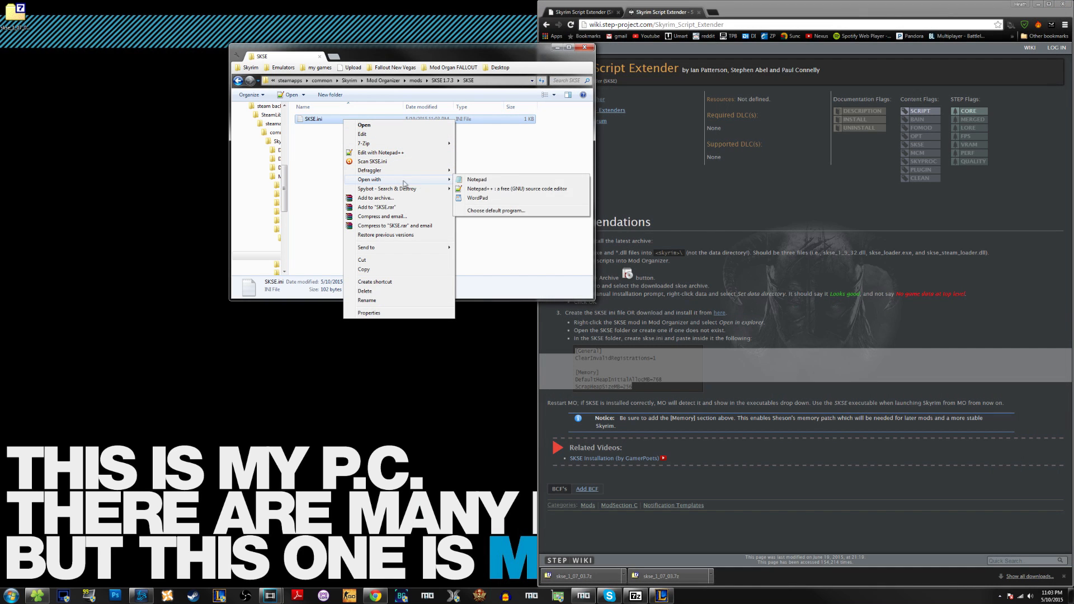
left_click(506, 180)
left_click_drag(410, 206, 1071, 199)
left_click(1062, 5)
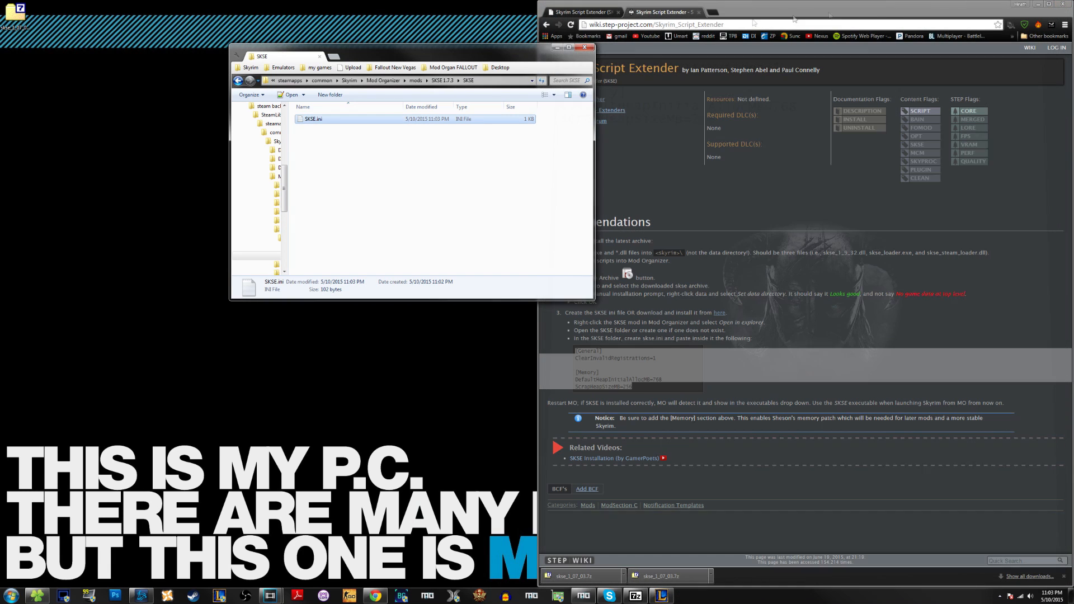
left_click(585, 47)
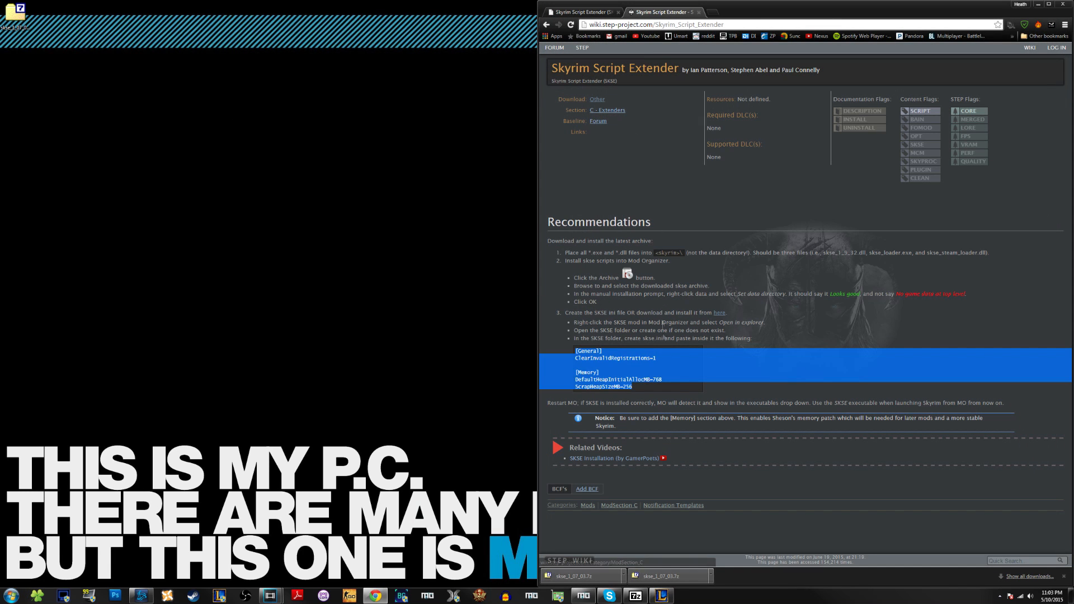
Step: Restart Mod Organizer and launch Skyrim from it with the SKSE executable
left_click(756, 243)
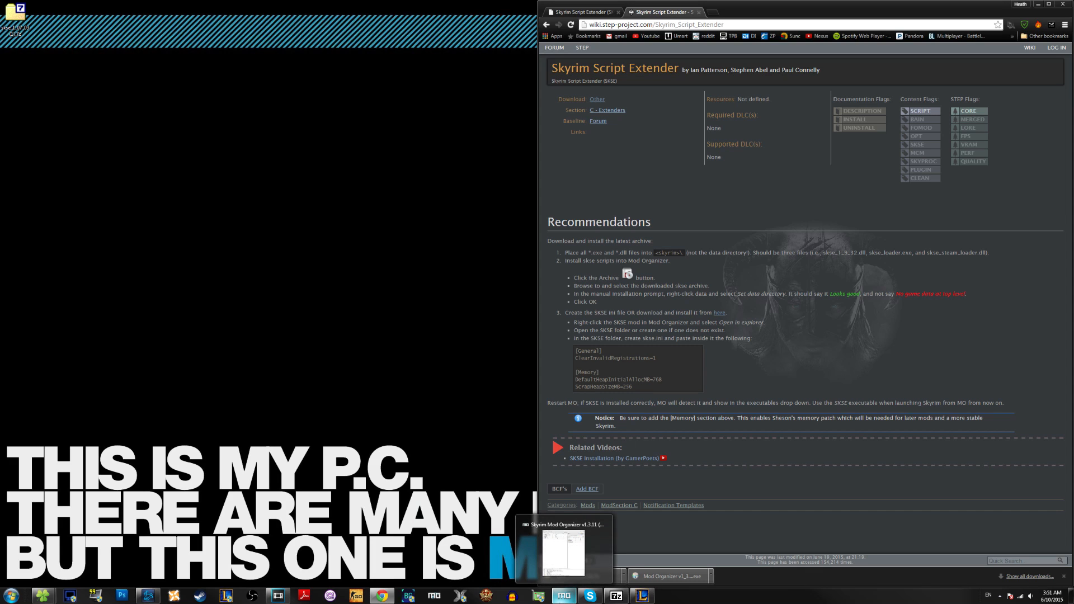
right_click(562, 599)
left_click(558, 575)
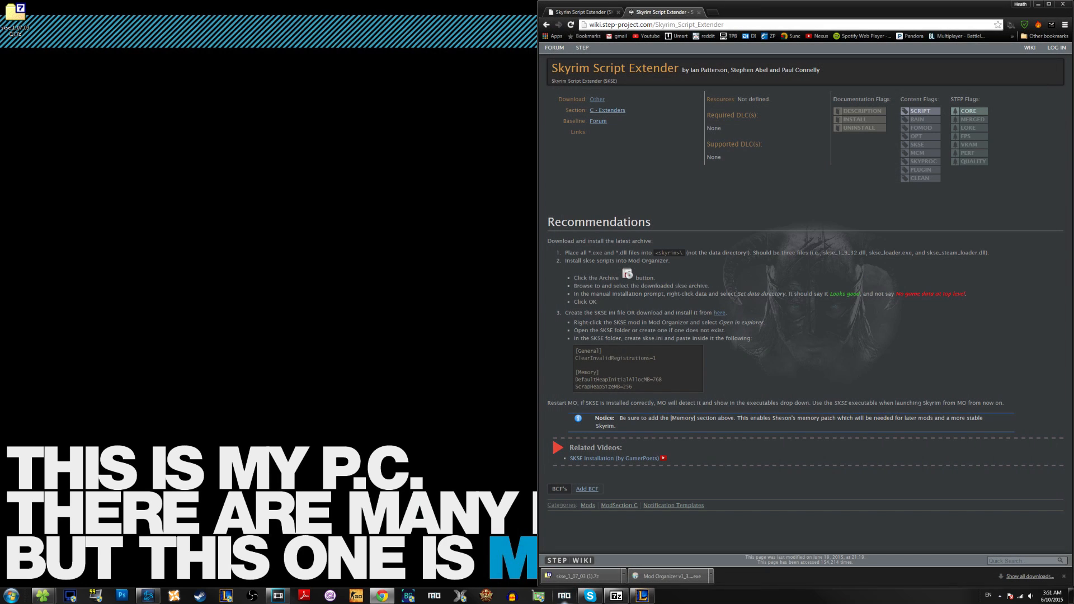
left_click(564, 599)
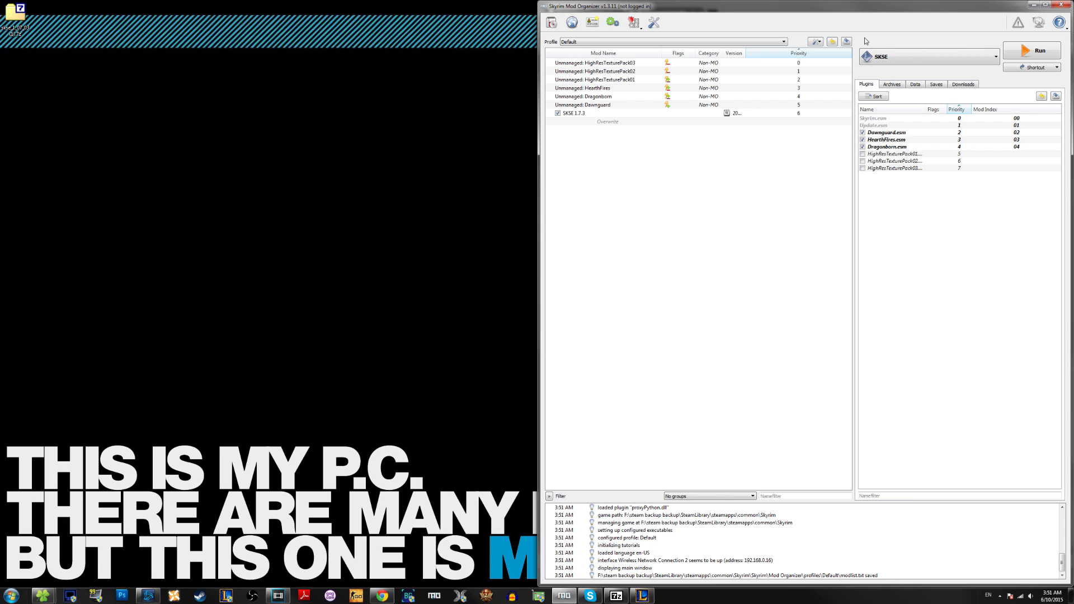
left_click(1025, 50)
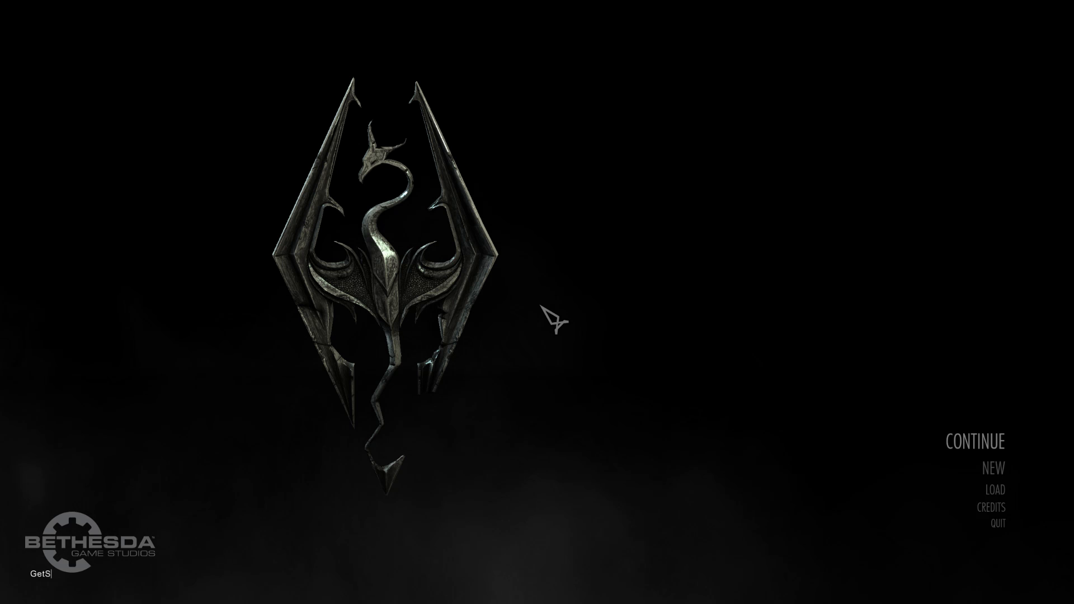
Step: Check the SKSE version with the console command GetSKSEVersion, and quit Skyrim to the desktop
type("E")
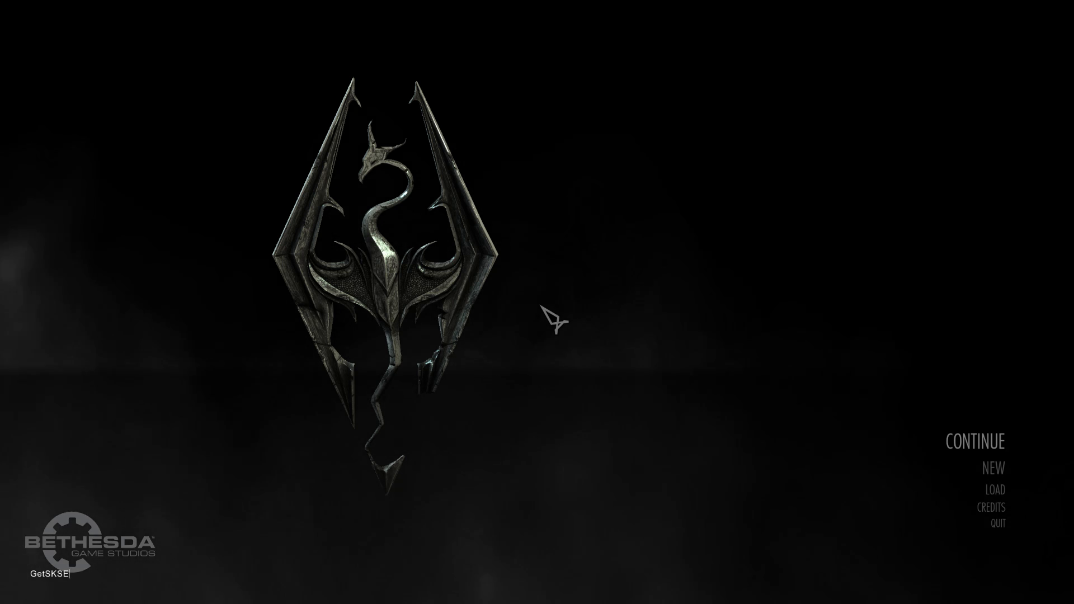
type("Version")
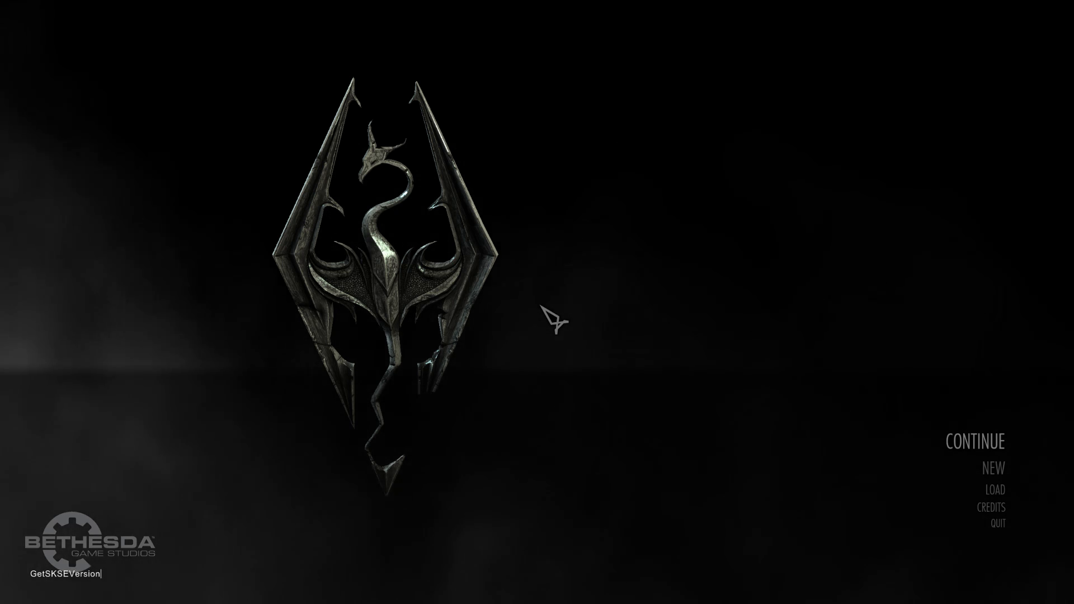
key("Return")
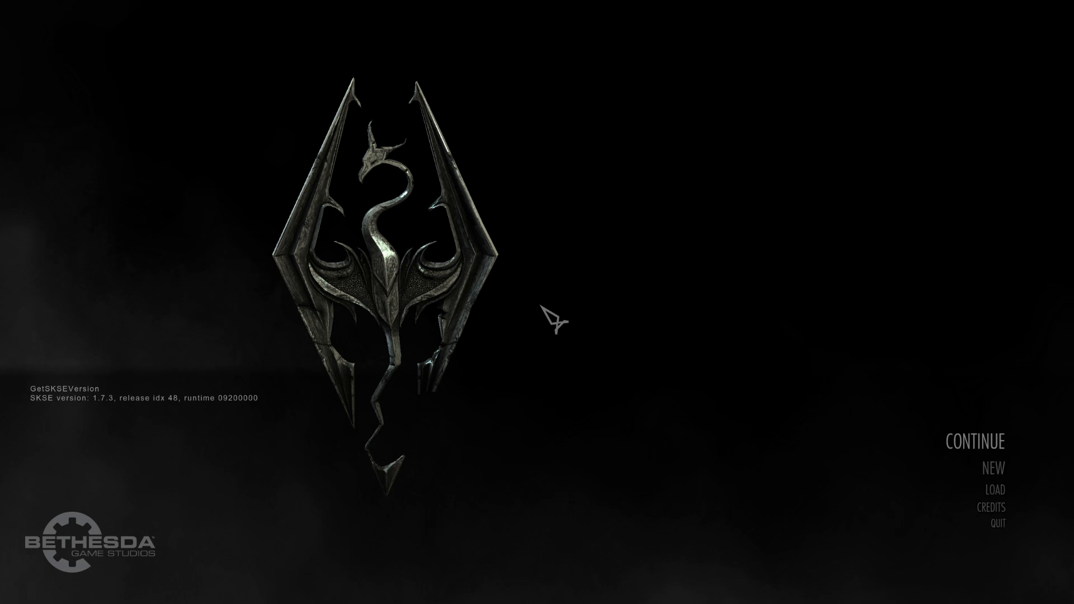
key("grave")
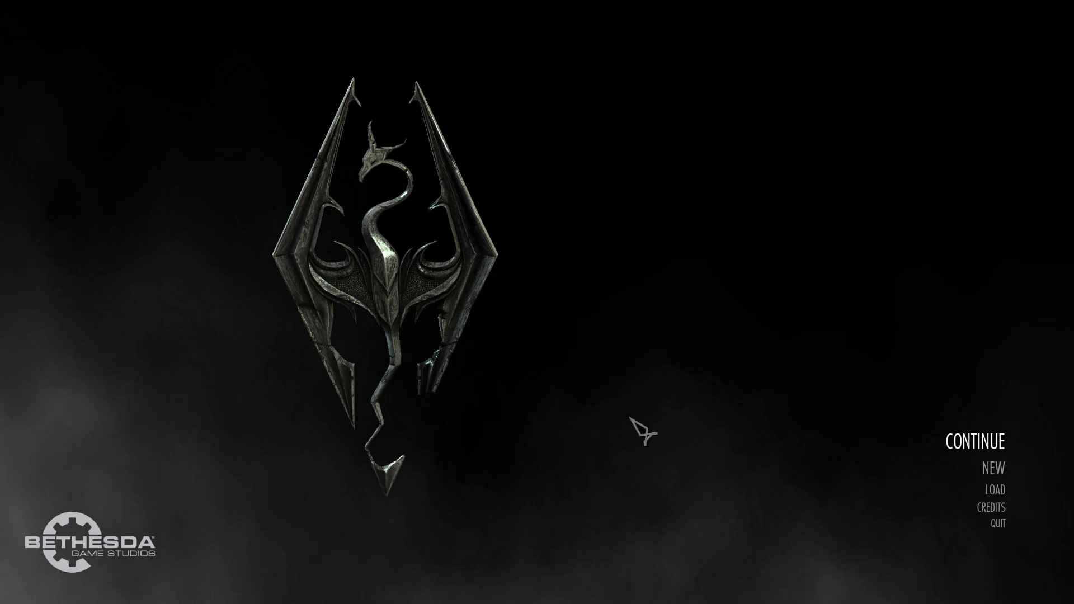
left_click(998, 524)
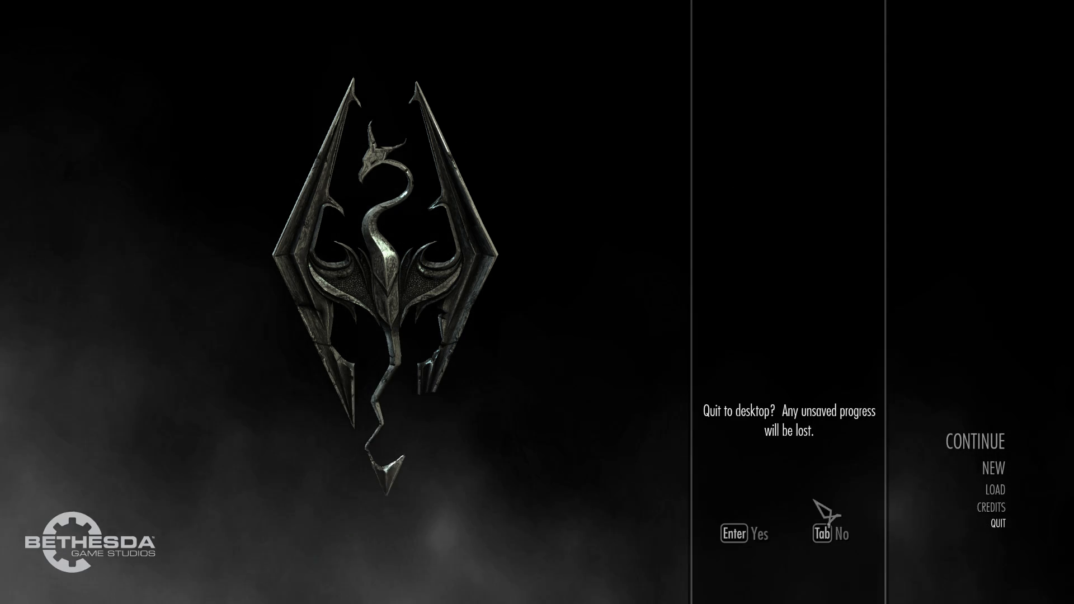
left_click(752, 536)
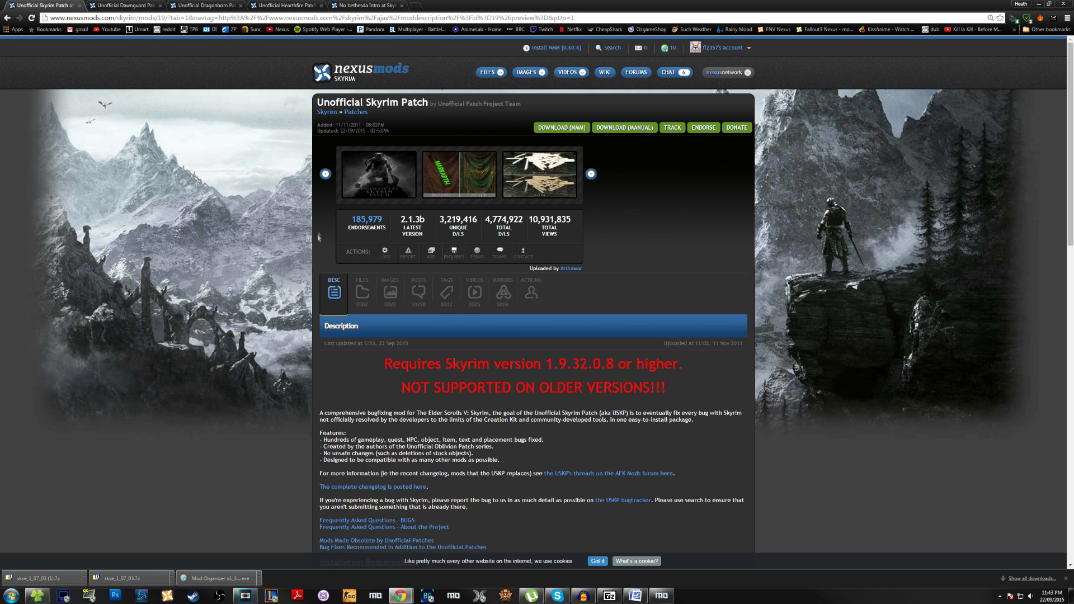
Step: Download the Unofficial Skyrim Patch main file from Nexus Mods with the mod manager
left_click(362, 291)
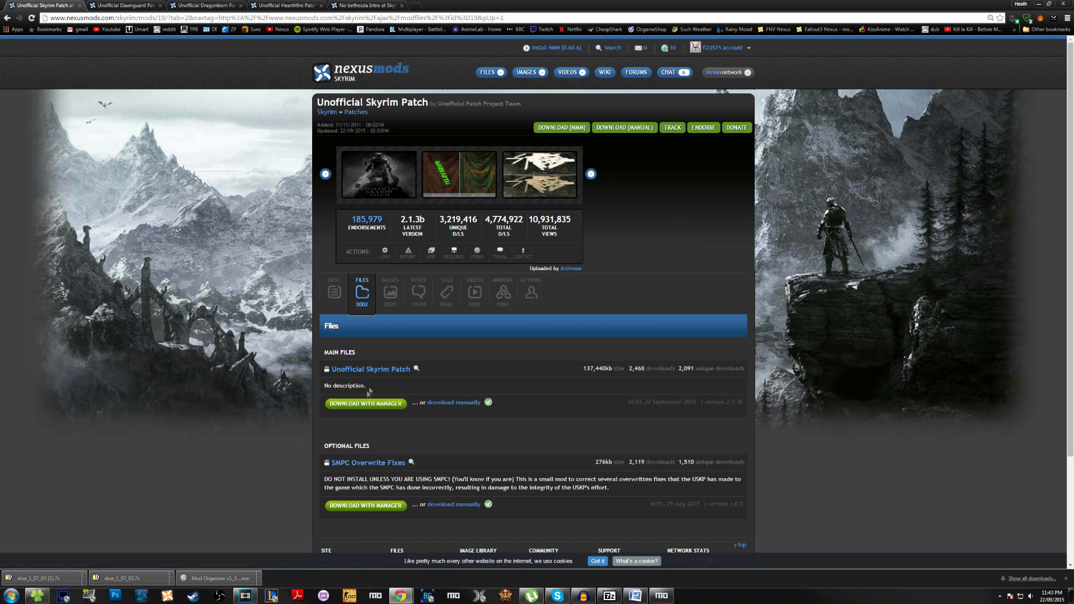
left_click(367, 403)
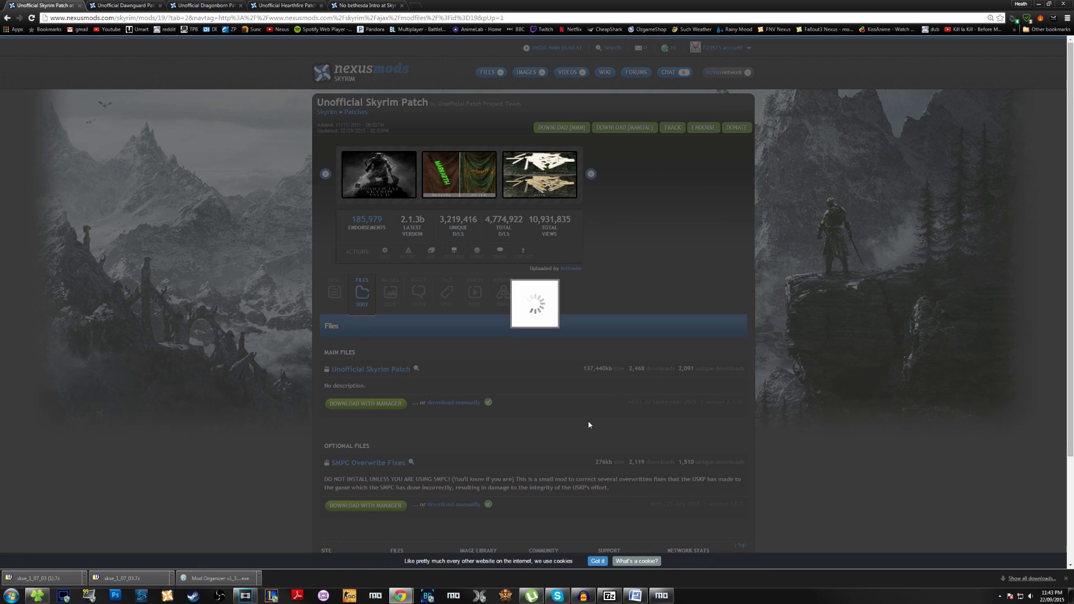
left_click(624, 363)
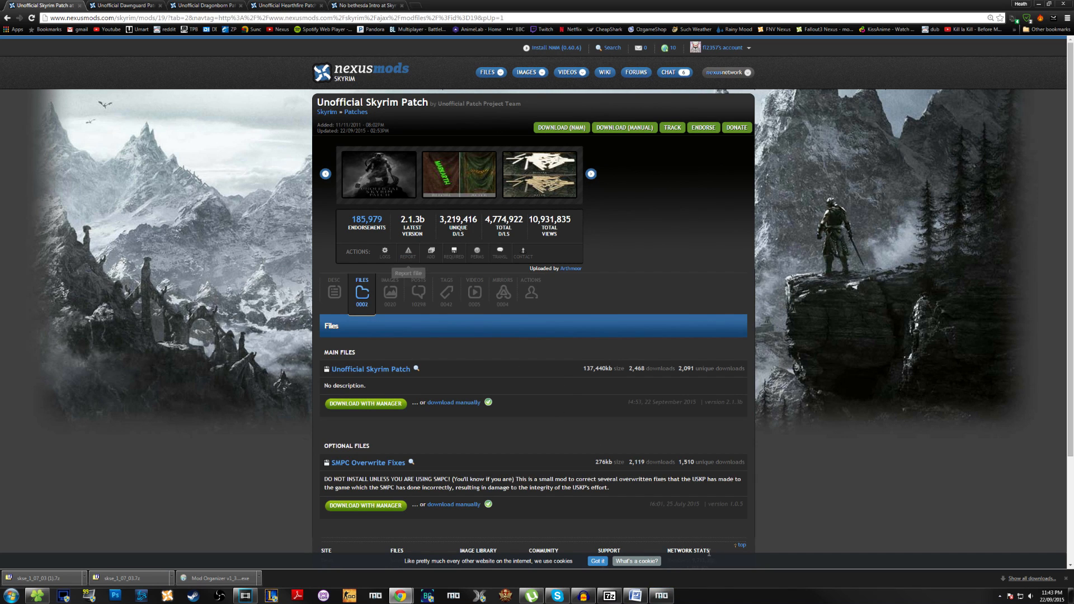
Step: Download the Unofficial Dawnguard Patch main file with the mod manager, continuing past the requirements and donation notices
left_click(114, 5)
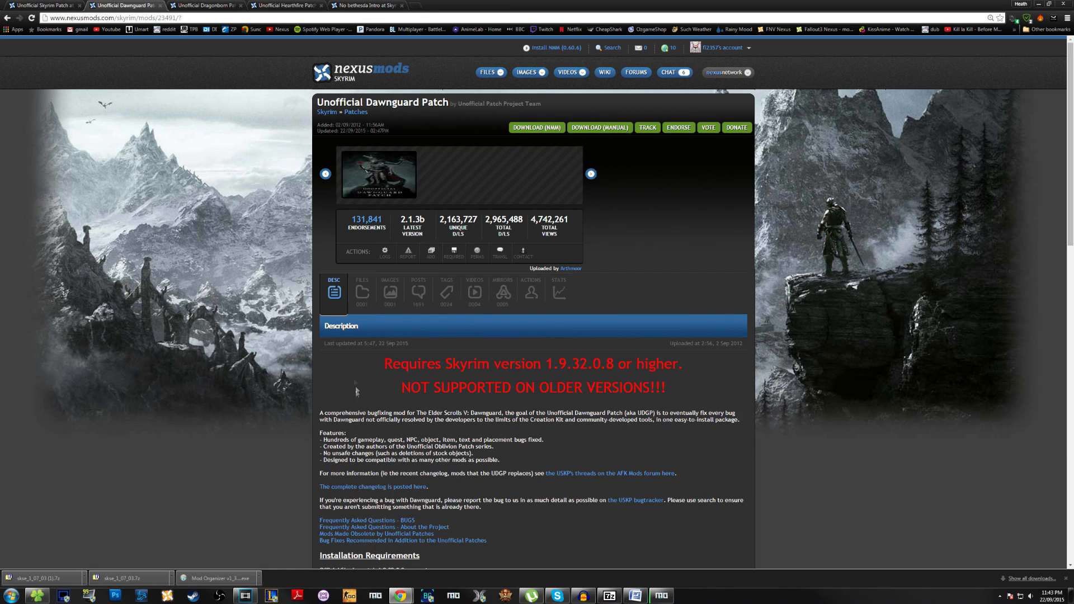
left_click(362, 292)
left_click(380, 401)
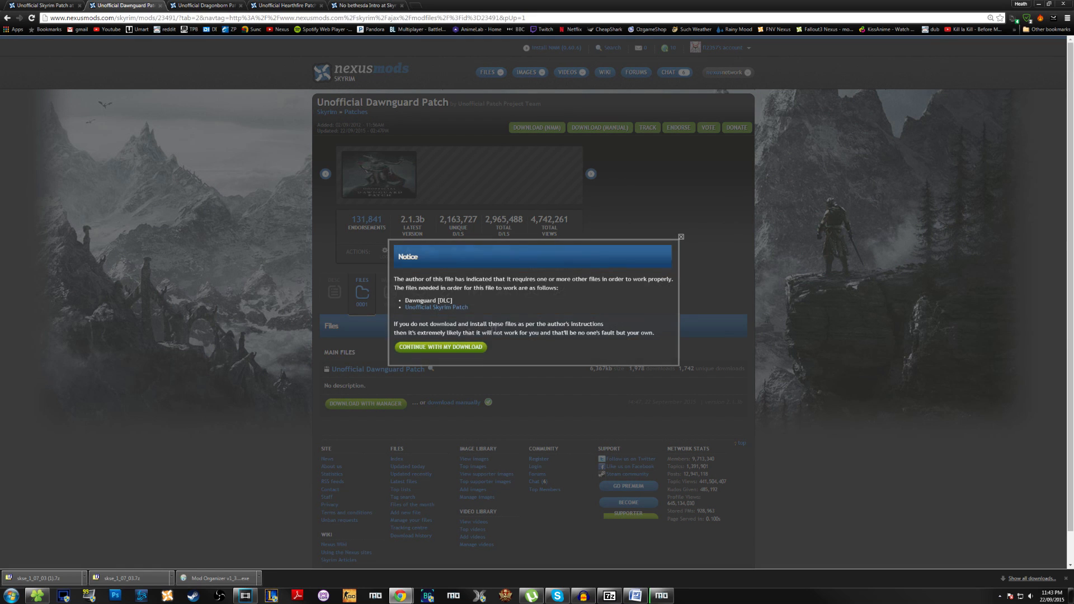
left_click(454, 348)
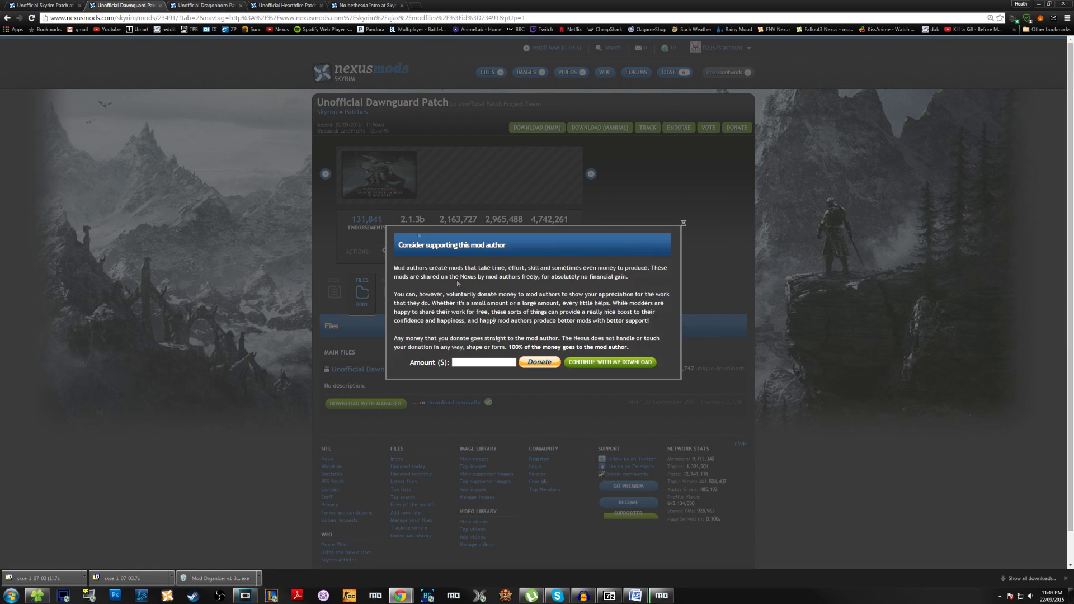
left_click(579, 363)
Step: Download the Unofficial Dragonborn Patch main file with the mod manager, continuing past the notices
key("ctrl+Tab")
left_click(377, 403)
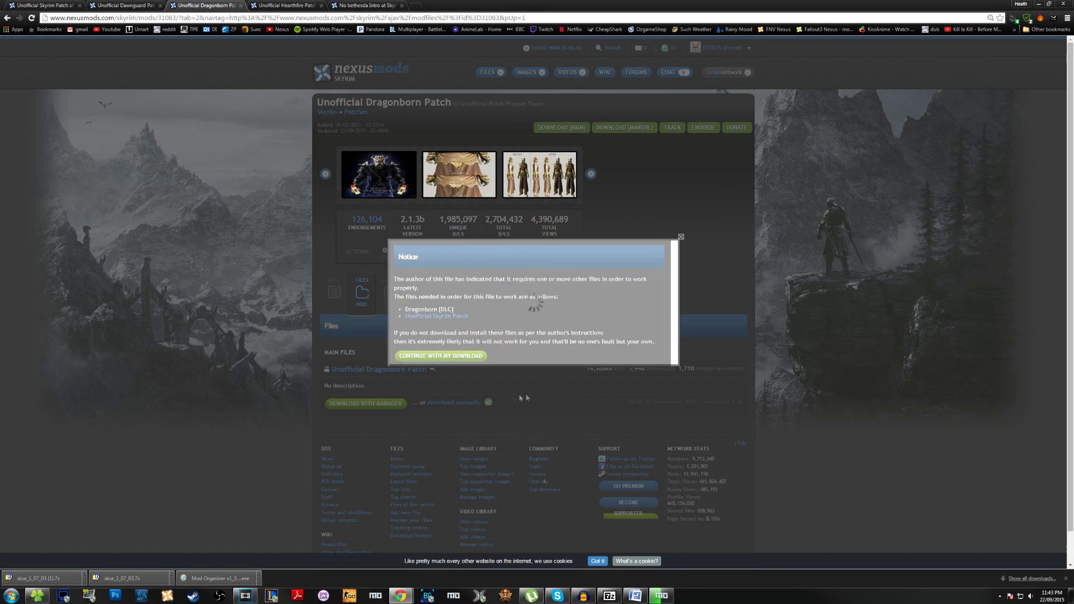
left_click(628, 364)
Step: Download the main files of the Unofficial Hearthfire Patch and No Bethesda Intro with the mod manager
key("ctrl+Tab")
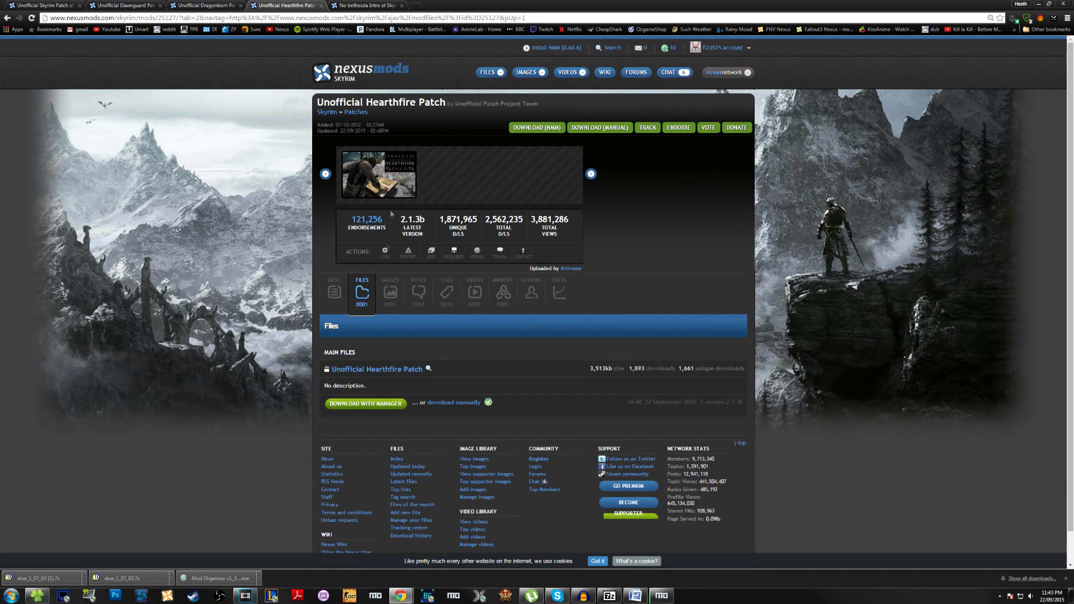
left_click(383, 404)
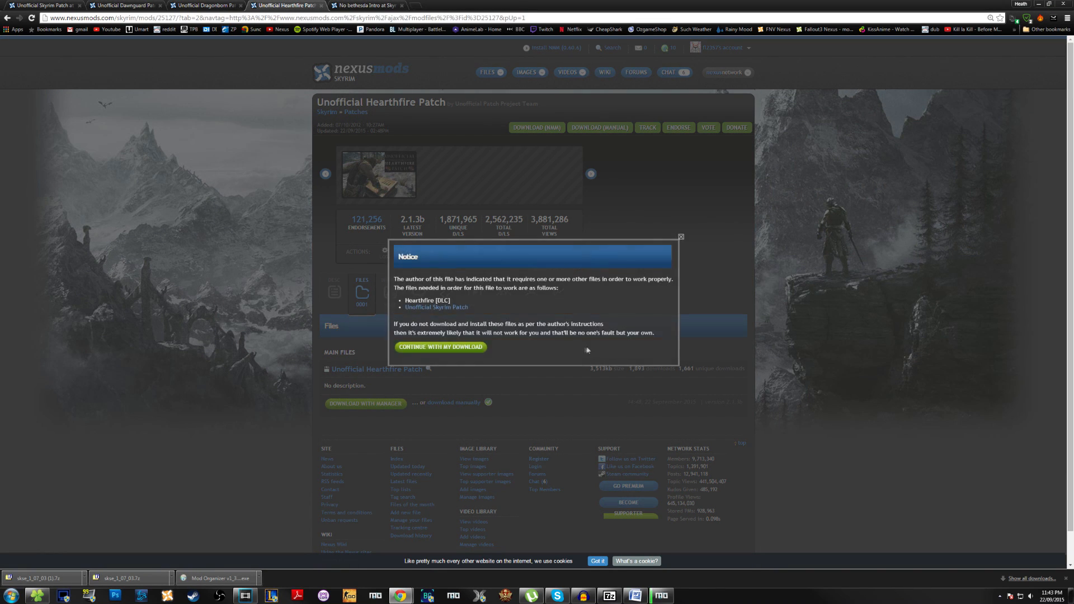
left_click(439, 348)
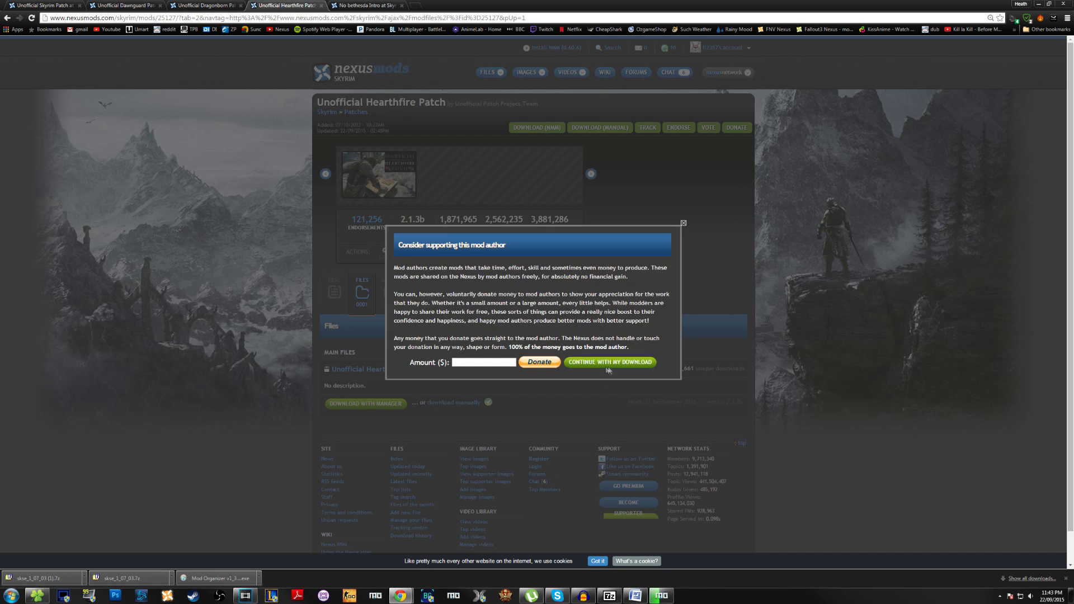
left_click(609, 364)
key("ctrl+Tab")
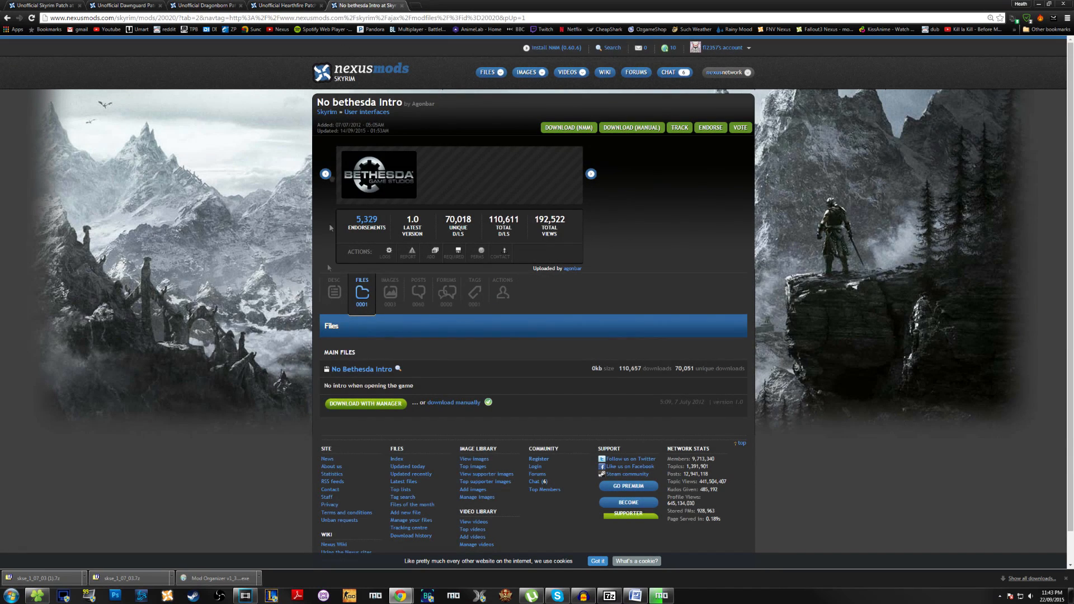
left_click(370, 408)
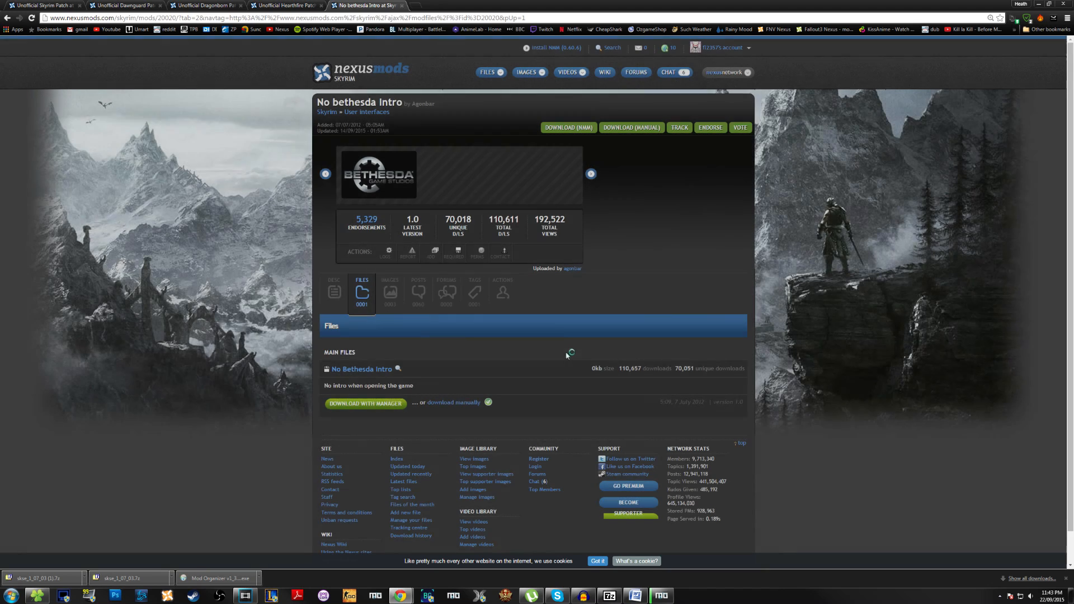
Step: Switch to Mod Organizer and manually install the downloaded Unofficial Skyrim Patch, keeping its suggested name and contents
left_click(661, 596)
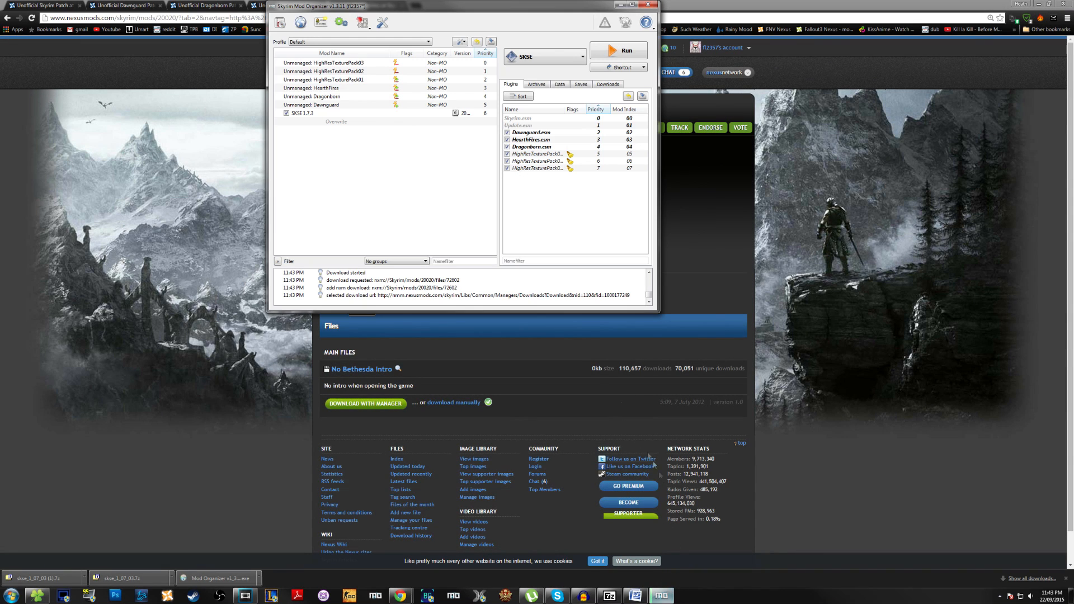
left_click(603, 85)
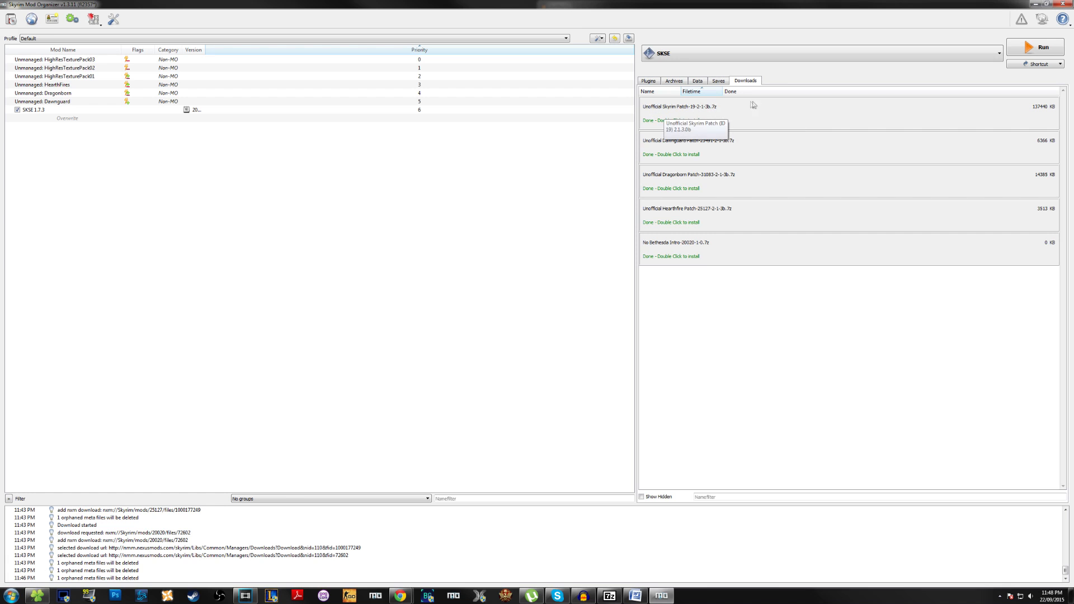
double_click(687, 117)
left_click(538, 335)
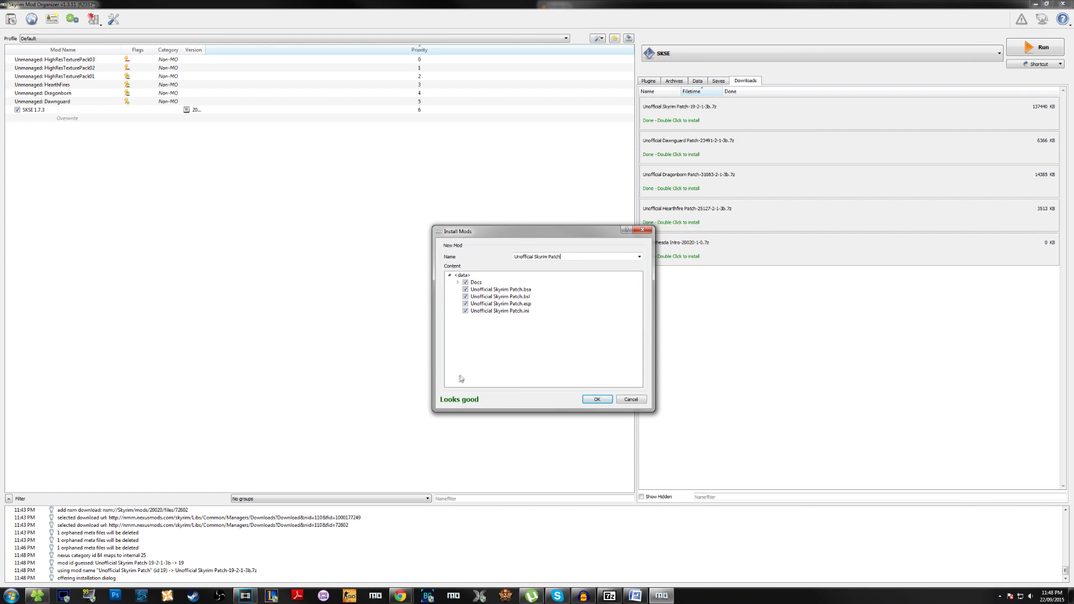
left_click(595, 401)
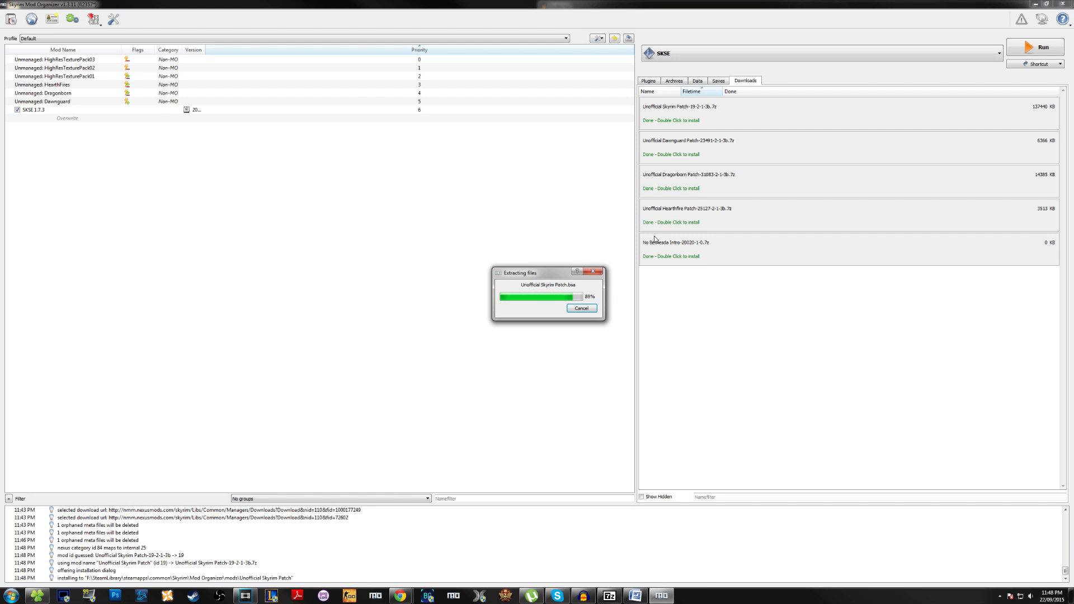
Step: Manually install the downloaded Unofficial Dawnguard Patch and Unofficial Dragonborn Patch with their suggested names and all contents
double_click(698, 150)
left_click(538, 330)
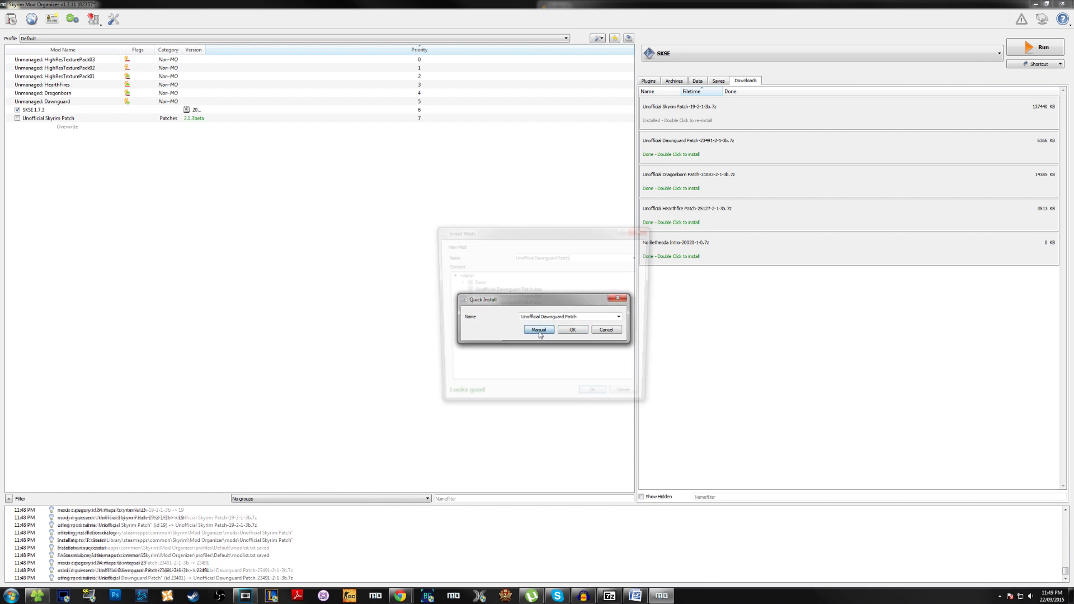
left_click(596, 398)
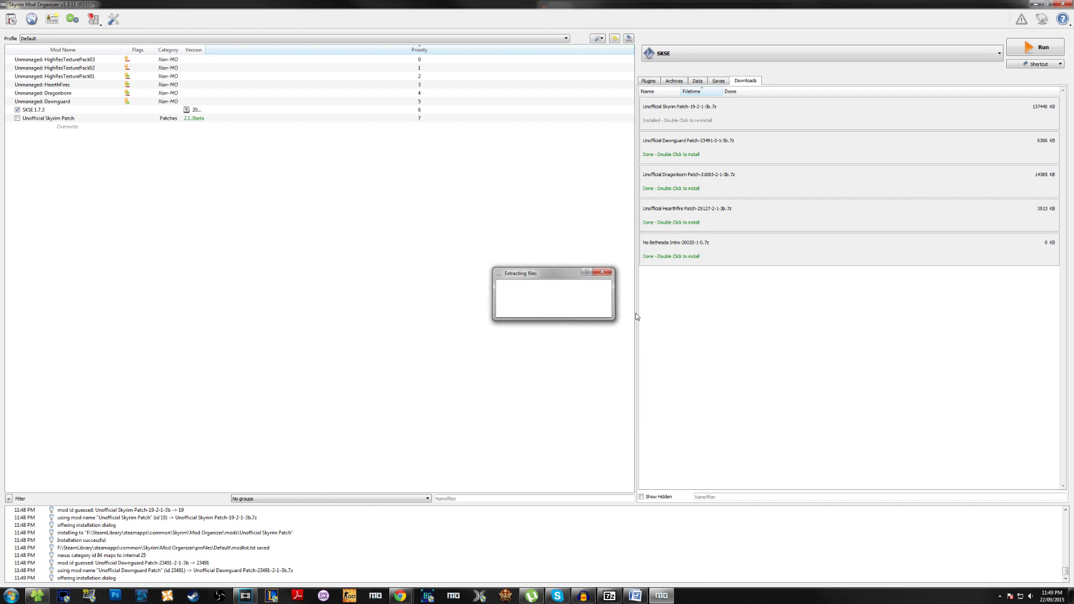
double_click(685, 189)
left_click(540, 331)
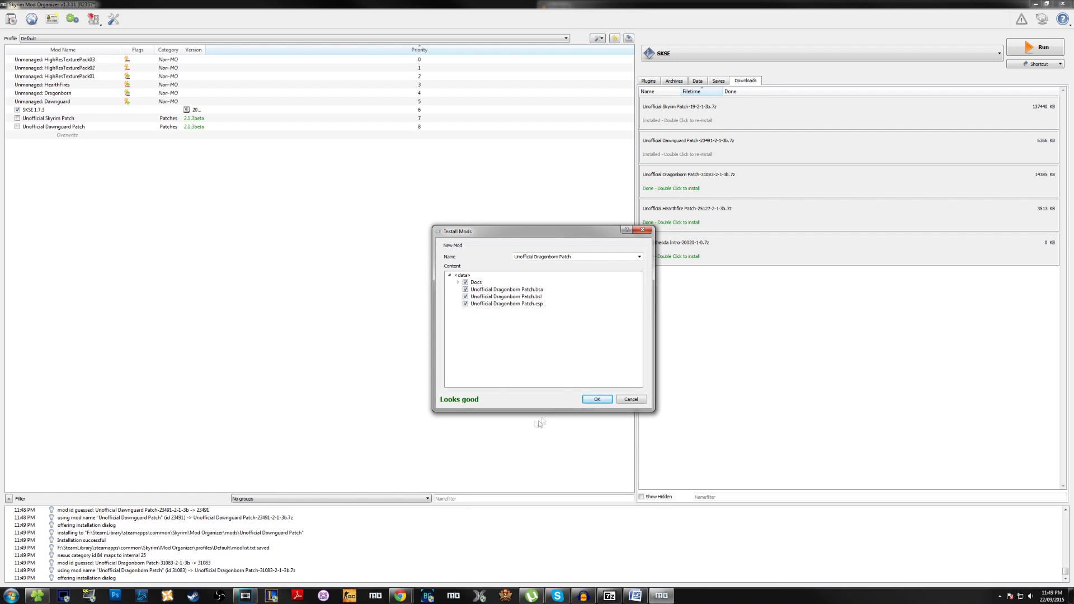
left_click(597, 398)
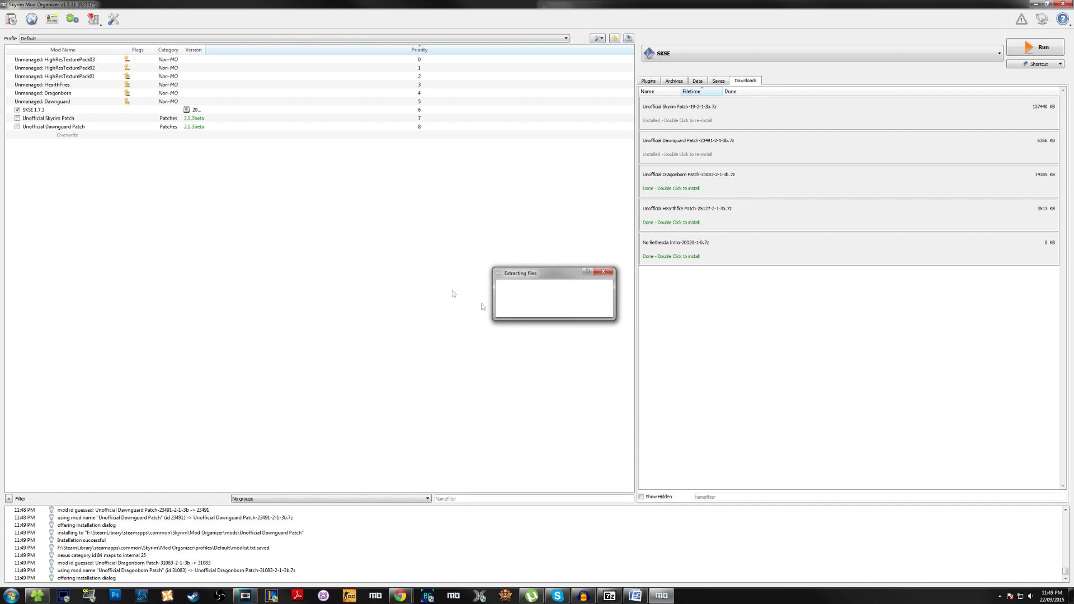
Step: Manually install the downloaded Unofficial Hearthfire Patch with its suggested name and all contents
double_click(696, 217)
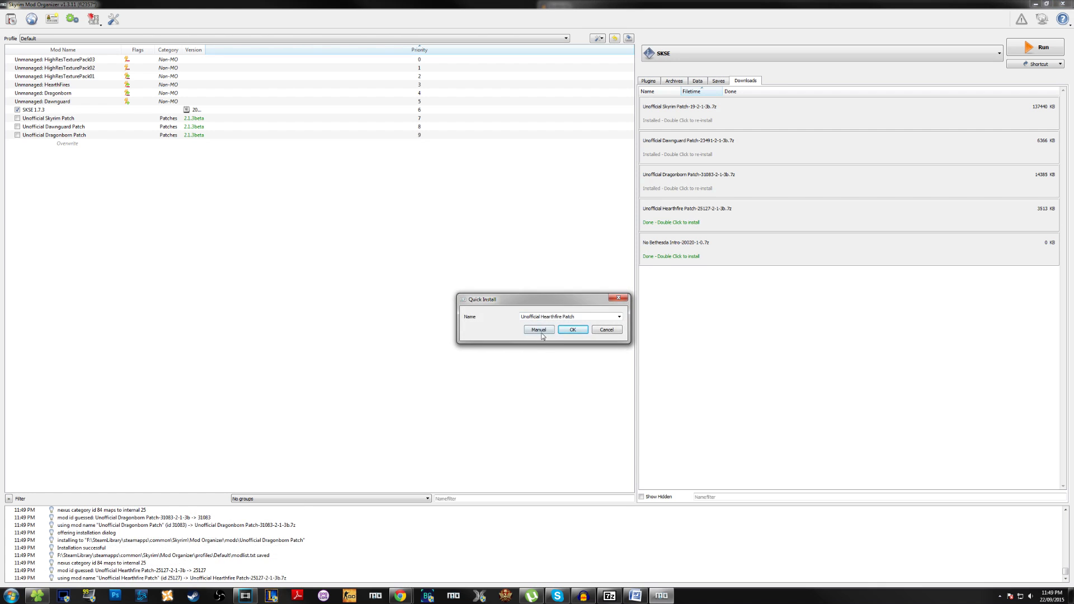
left_click(541, 333)
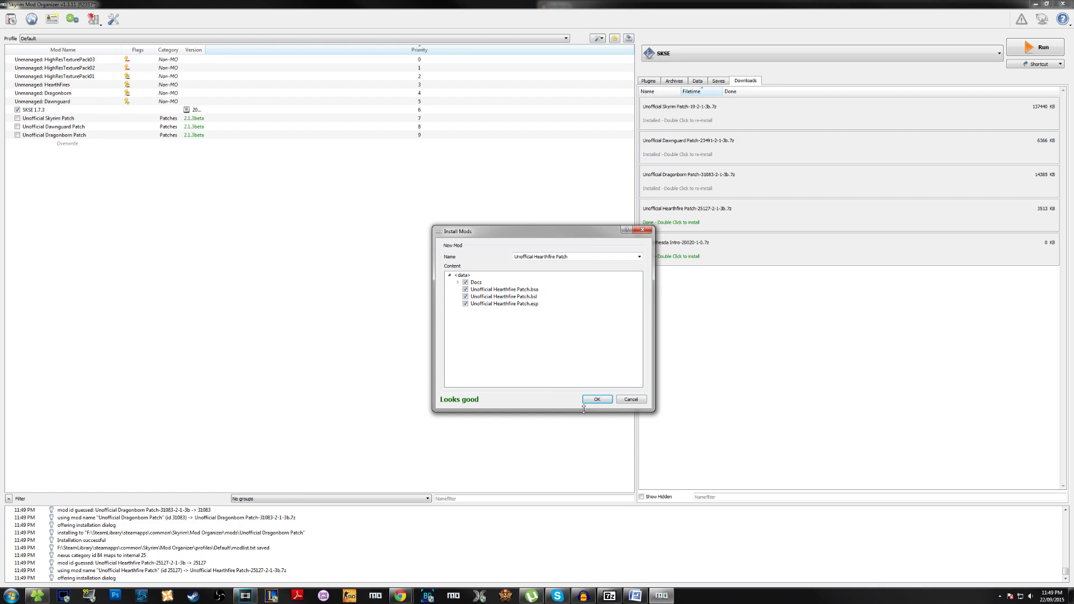
left_click(597, 399)
Step: Manually install No Bethesda Intro, setting its Data folder as the data directory so that Video is on the top level
double_click(696, 256)
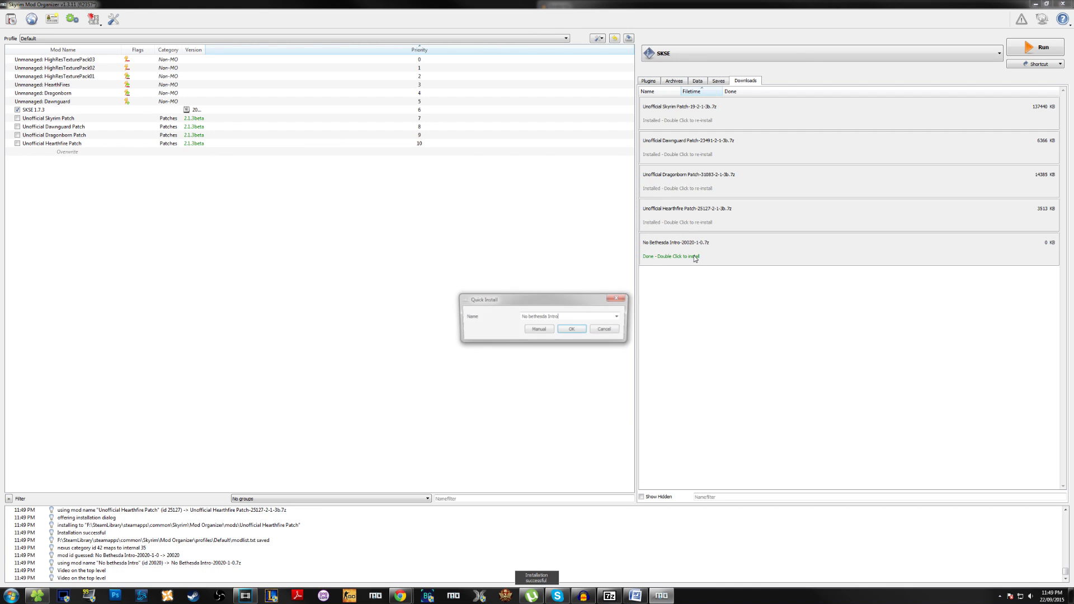
left_click(537, 331)
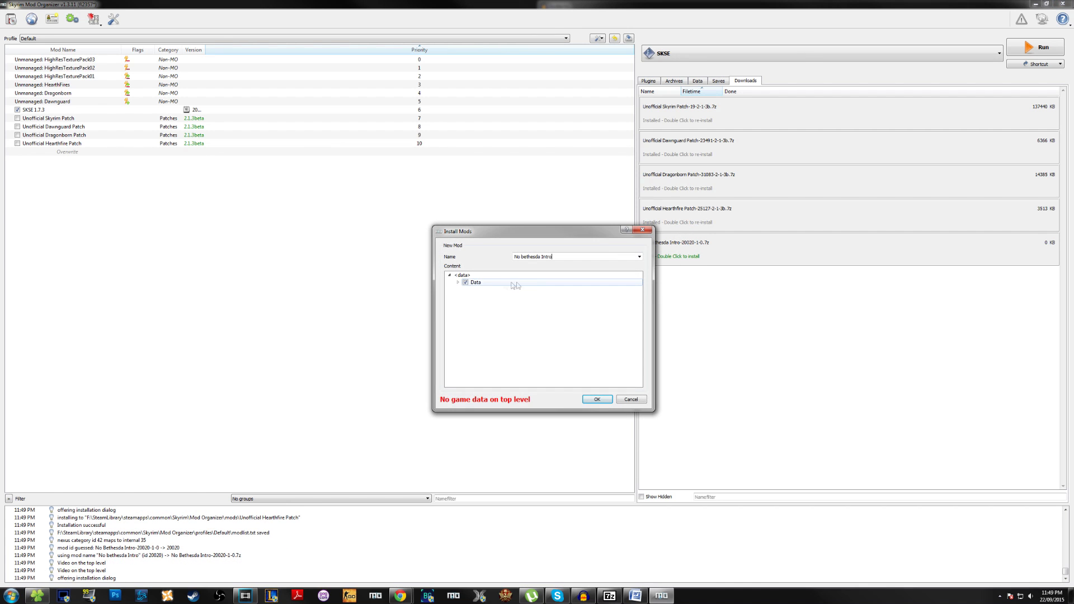
left_click(457, 282)
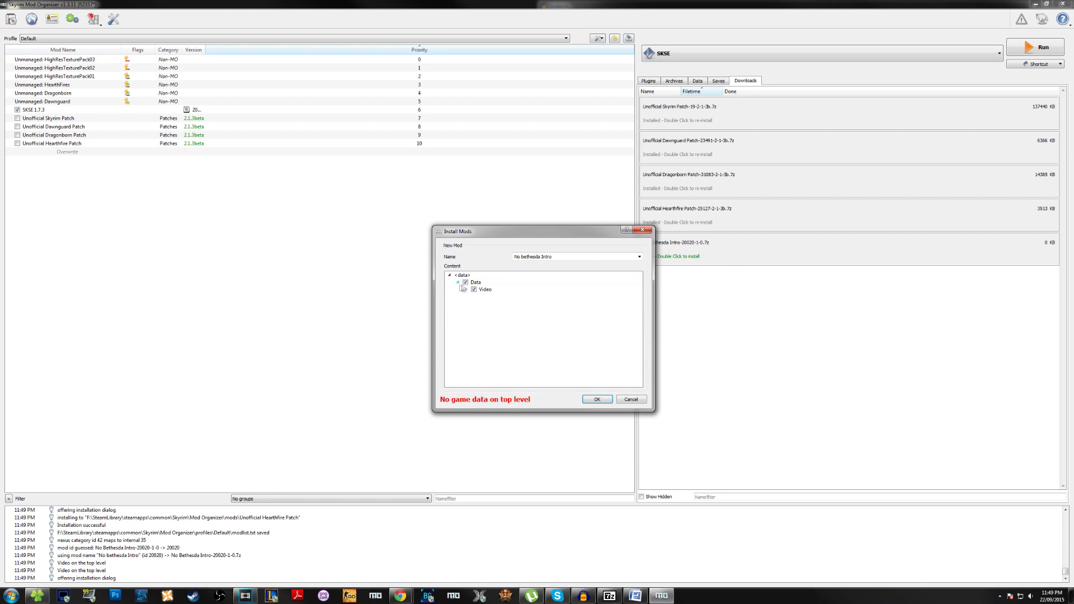
right_click(474, 281)
left_click(498, 286)
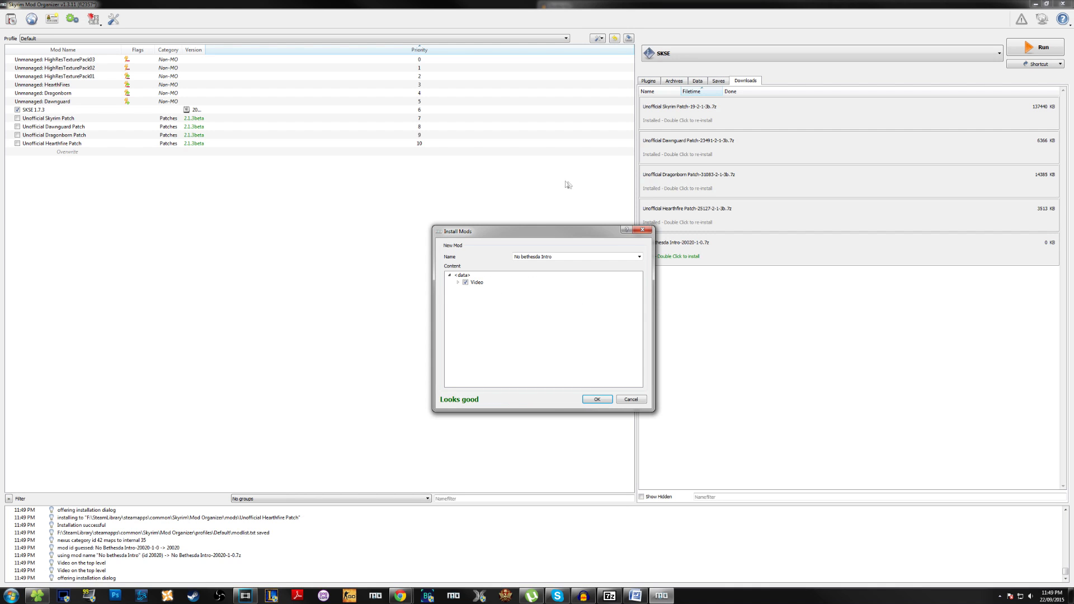
left_click(610, 399)
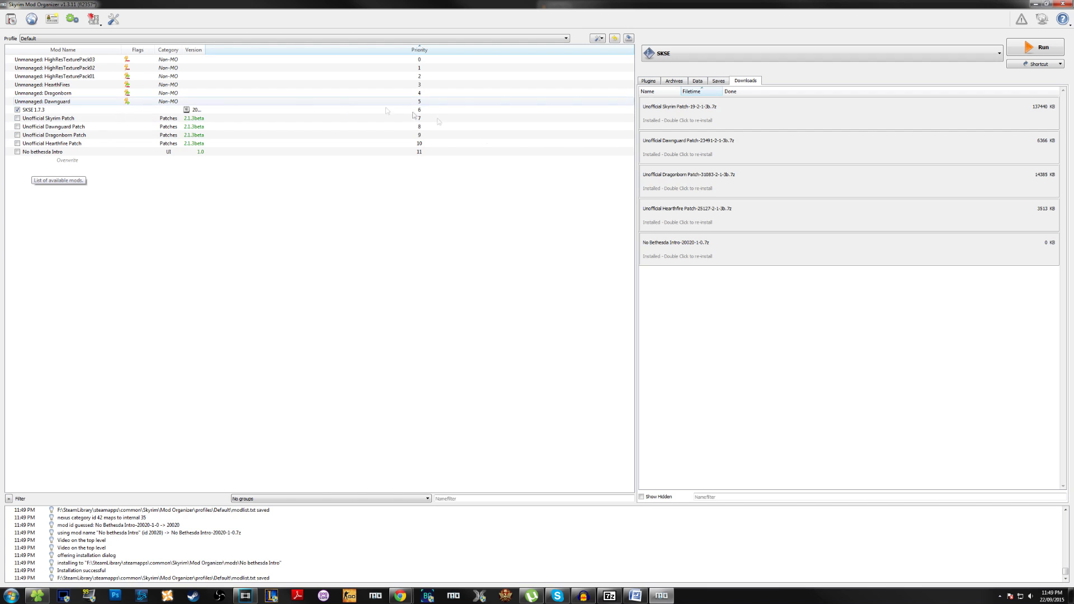
Step: Show the plugin list and enable the four unofficial patches and No Bethesda Intro in the mod list
left_click(649, 81)
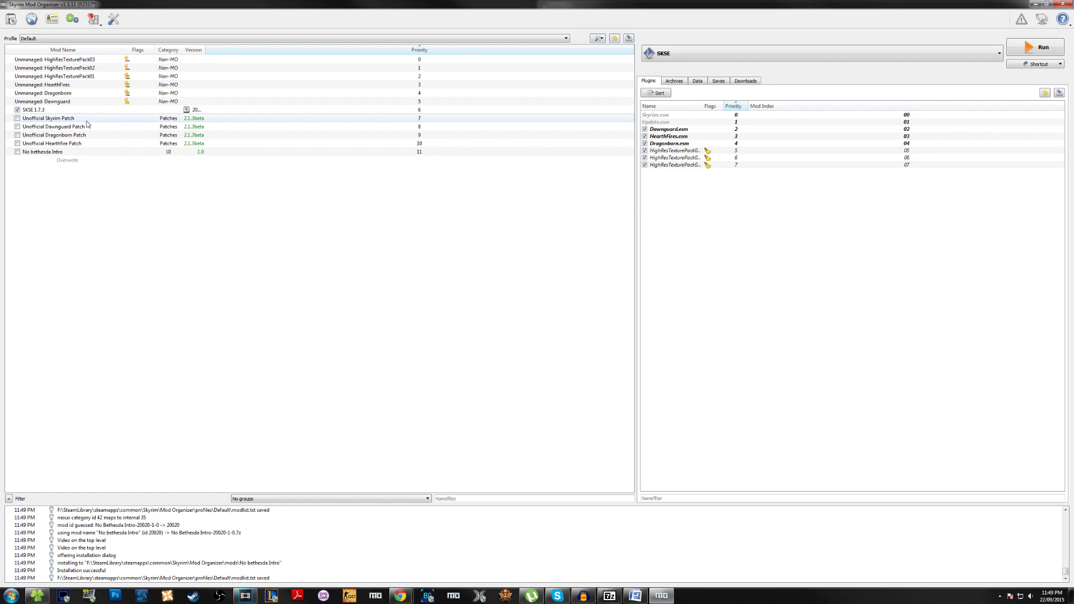
left_click(18, 118)
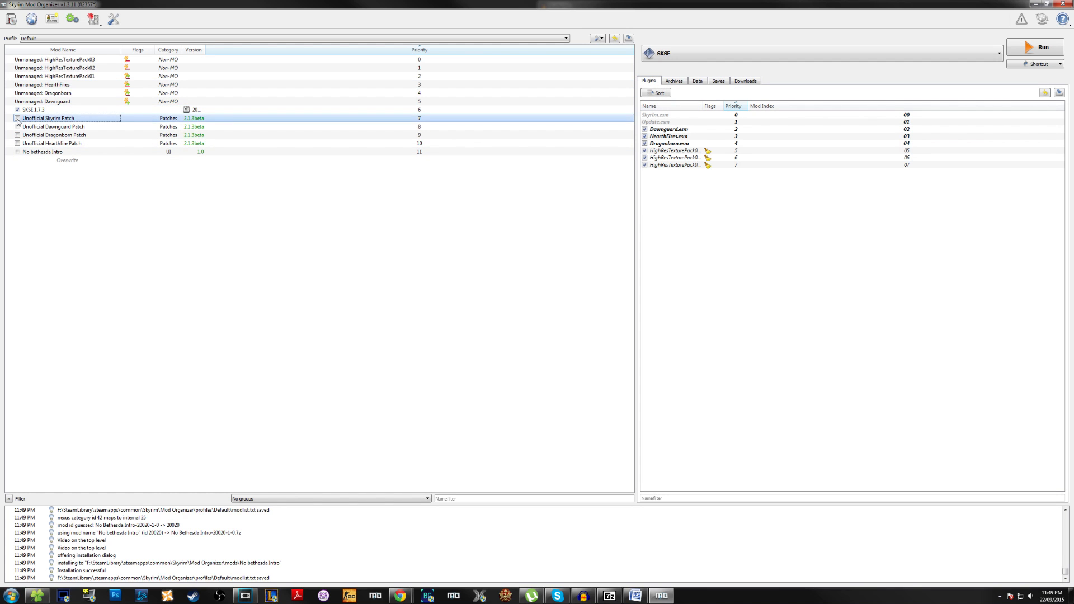
left_click(17, 127)
left_click(17, 136)
left_click(17, 144)
left_click(18, 152)
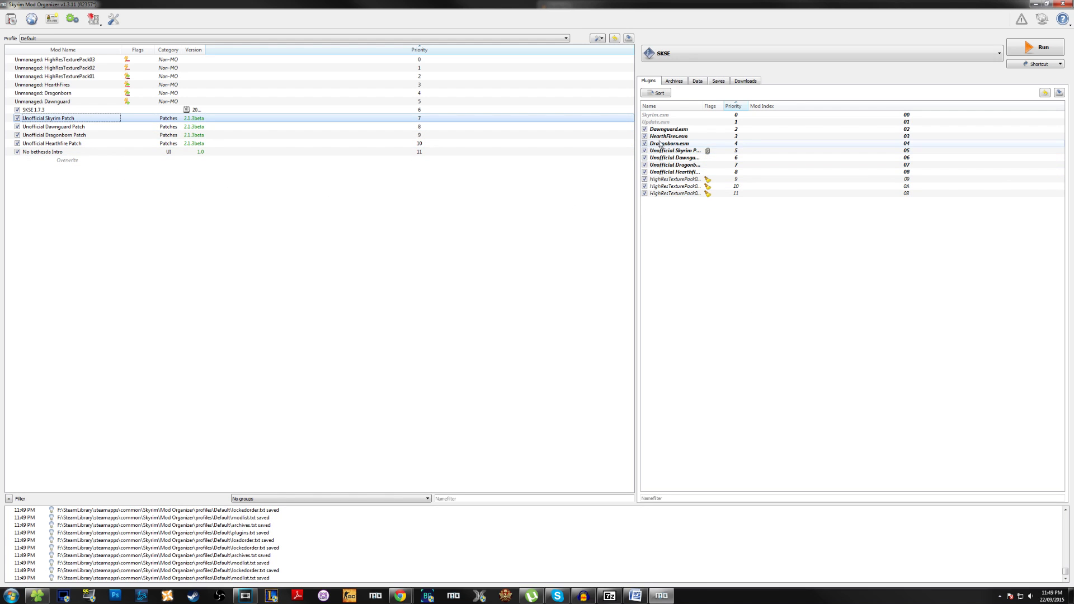
Step: Widen the plugin list's name column to fit the full file names and review the load order
left_click_drag(702, 106, 755, 106)
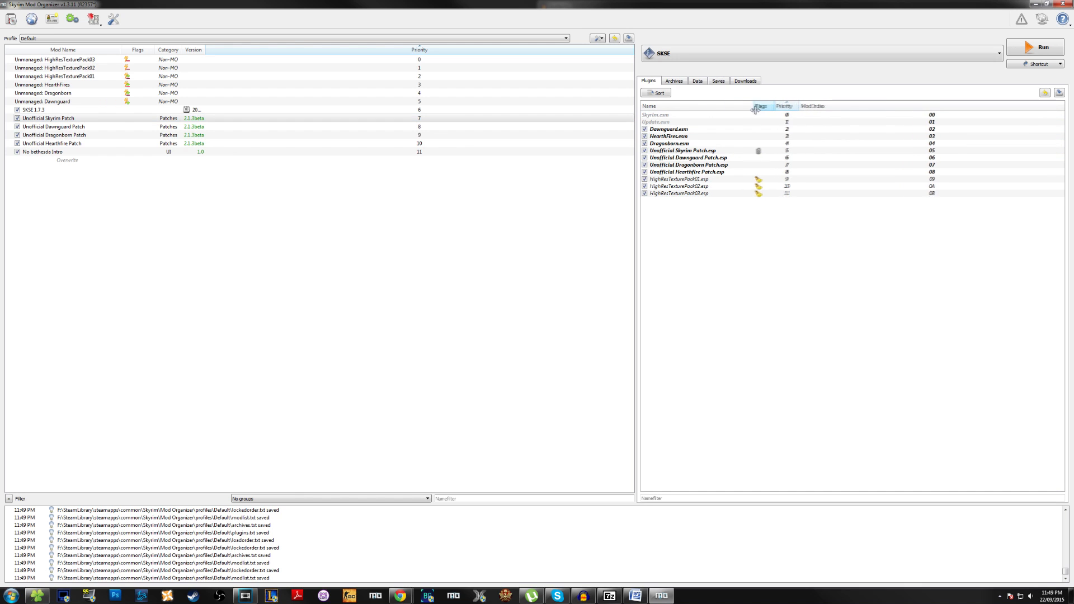
left_click_drag(713, 250, 709, 213)
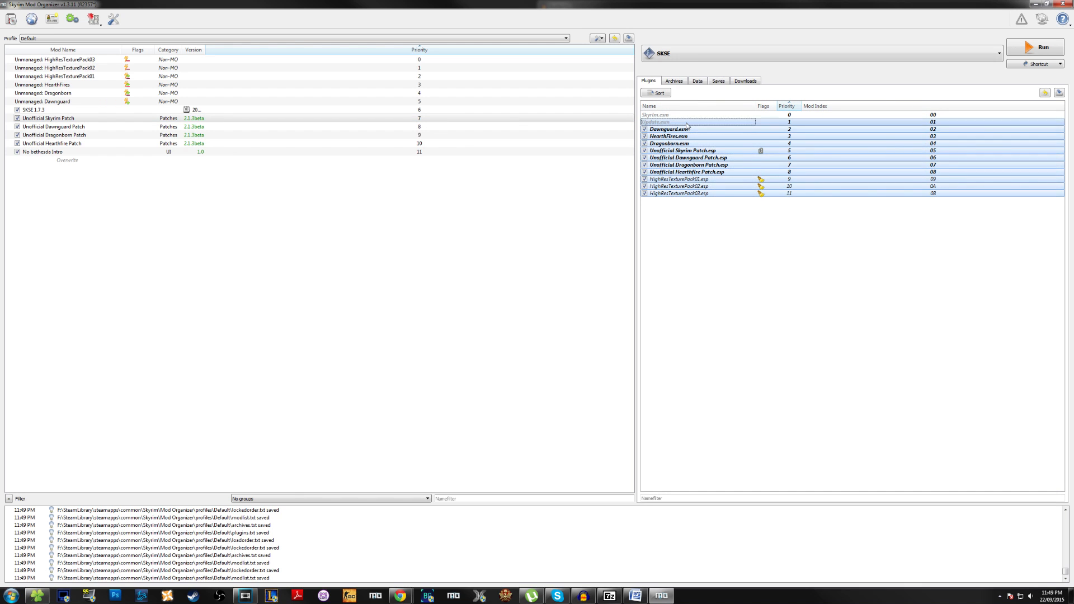
left_click(711, 259)
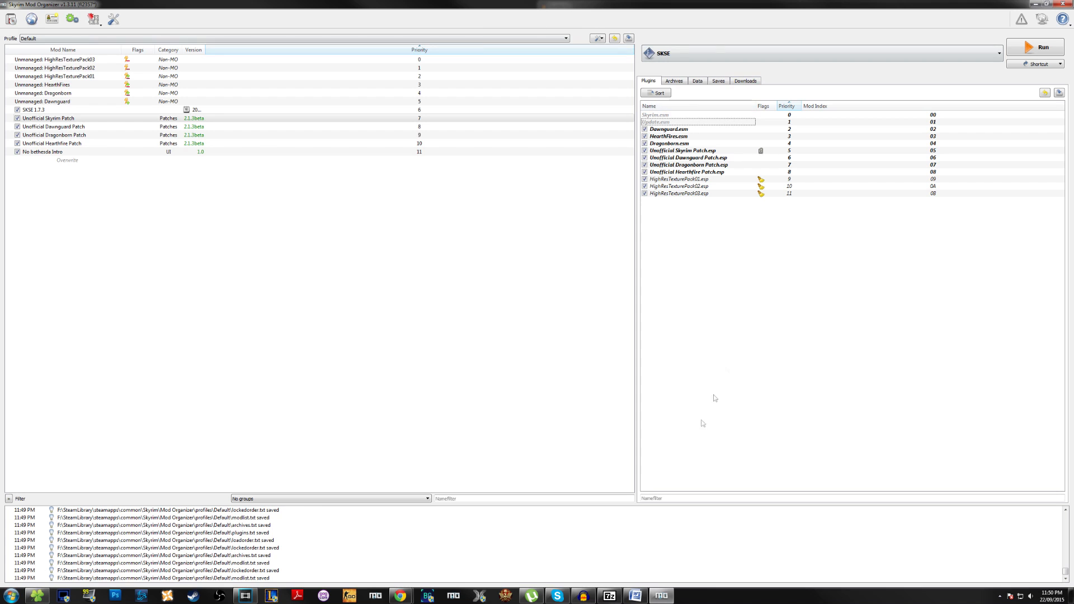
Step: Run Skyrim through SKSE and continue the most recent saved game
left_click(1020, 53)
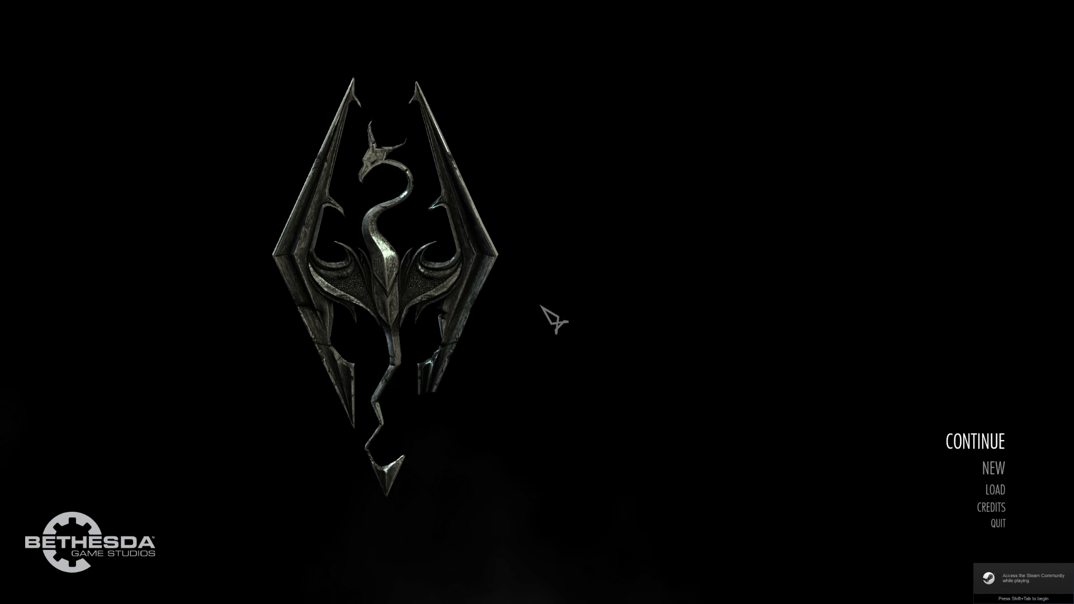
key("Return")
key("Return")
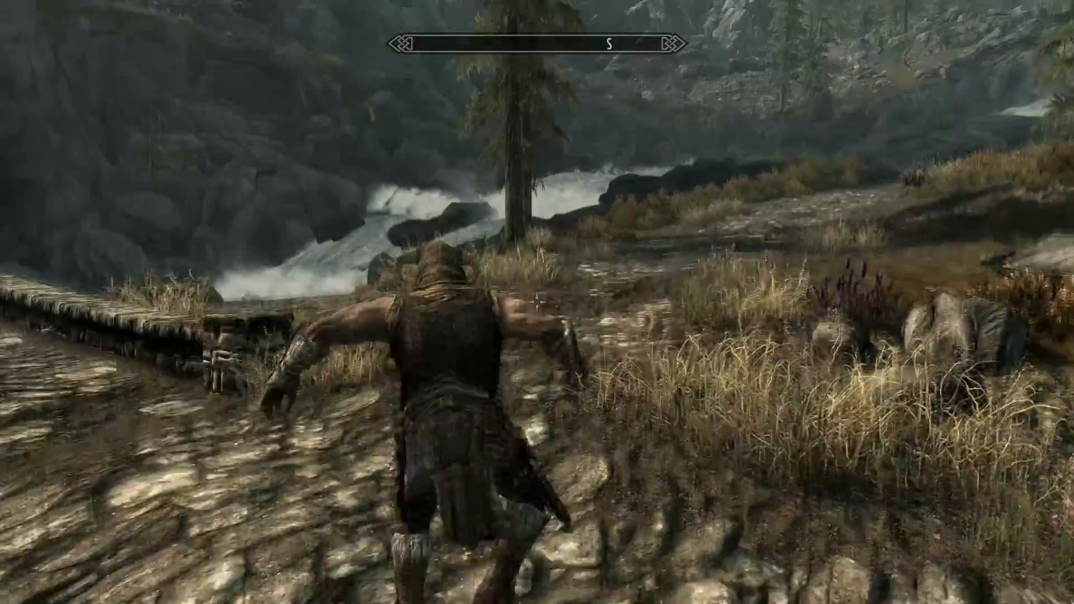
Step: Open the in-game system menu to check the SKSE version, and leave the game for the desktop
key("Escape")
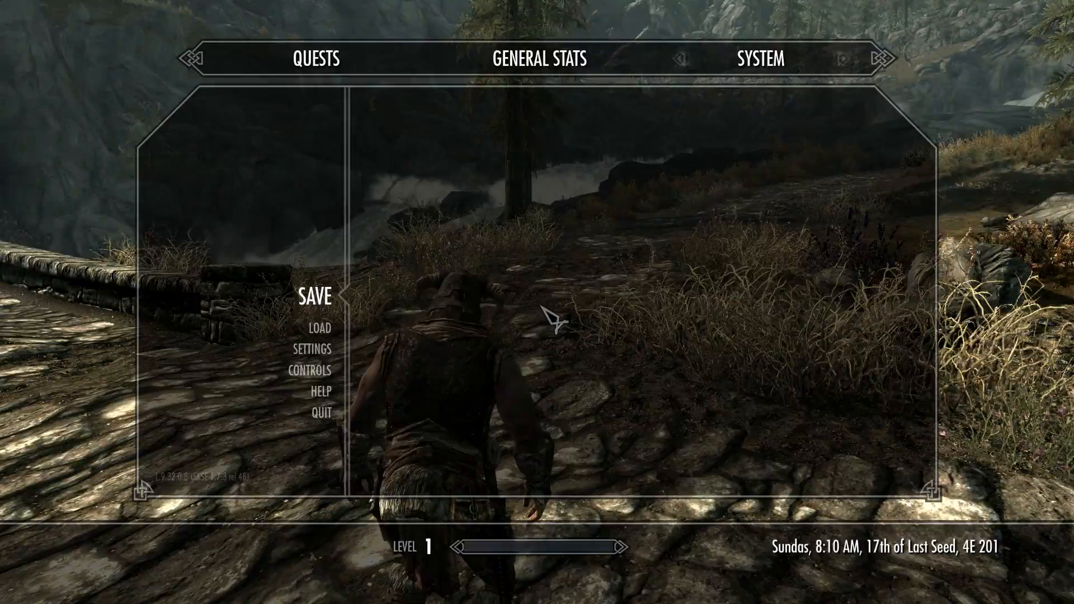
key("Return")
key("Return")
key("alt+Tab")
right_click(687, 595)
left_click(694, 574)
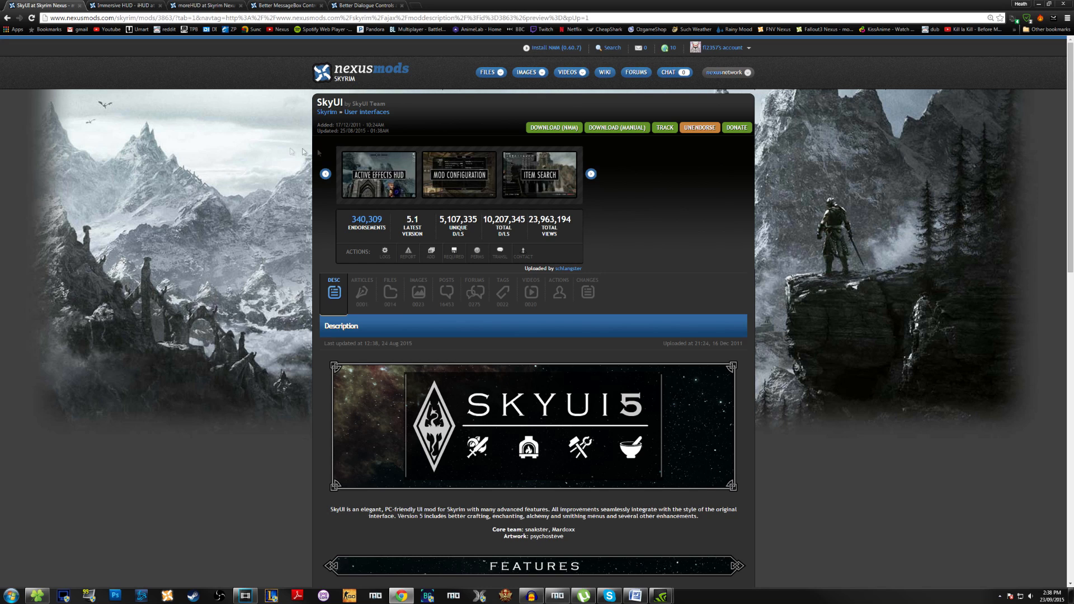
Step: View the Item Search and Mod Configuration preview images on the SkyUI mod page
left_click(503, 171)
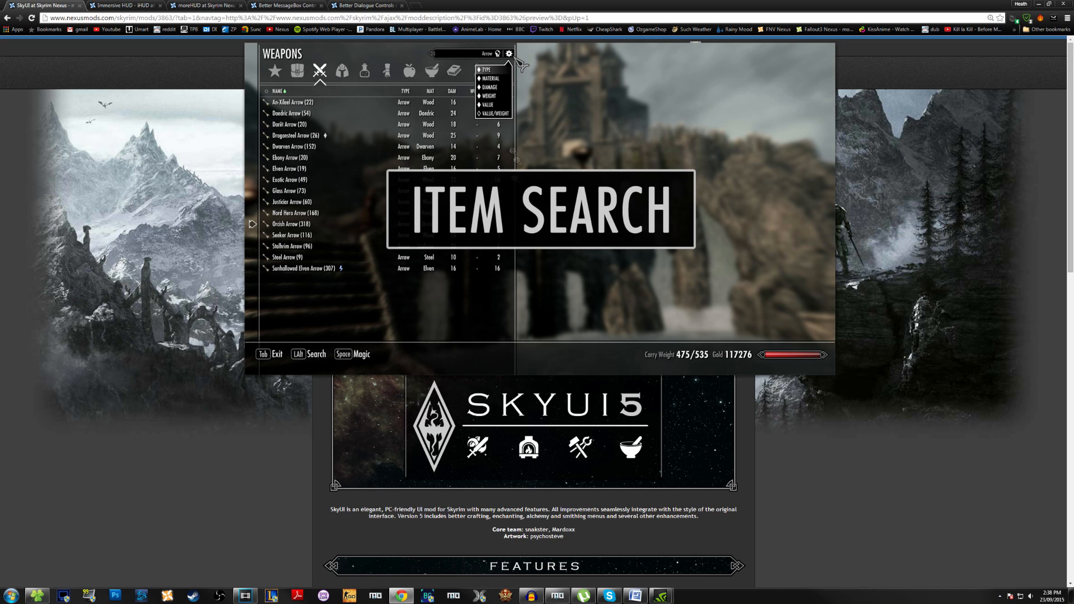
left_click(455, 210)
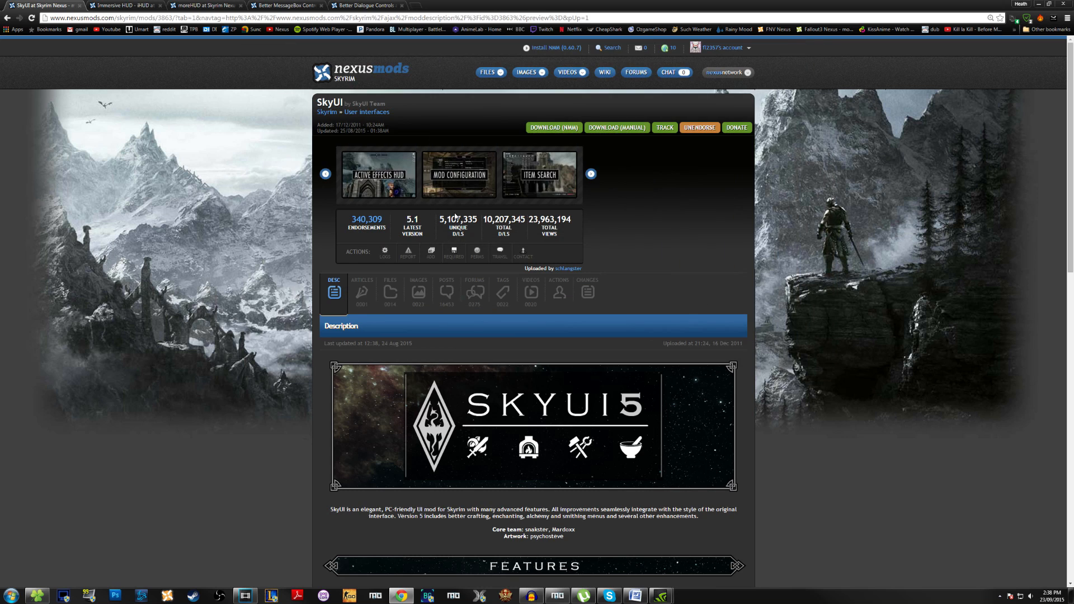
left_click(458, 180)
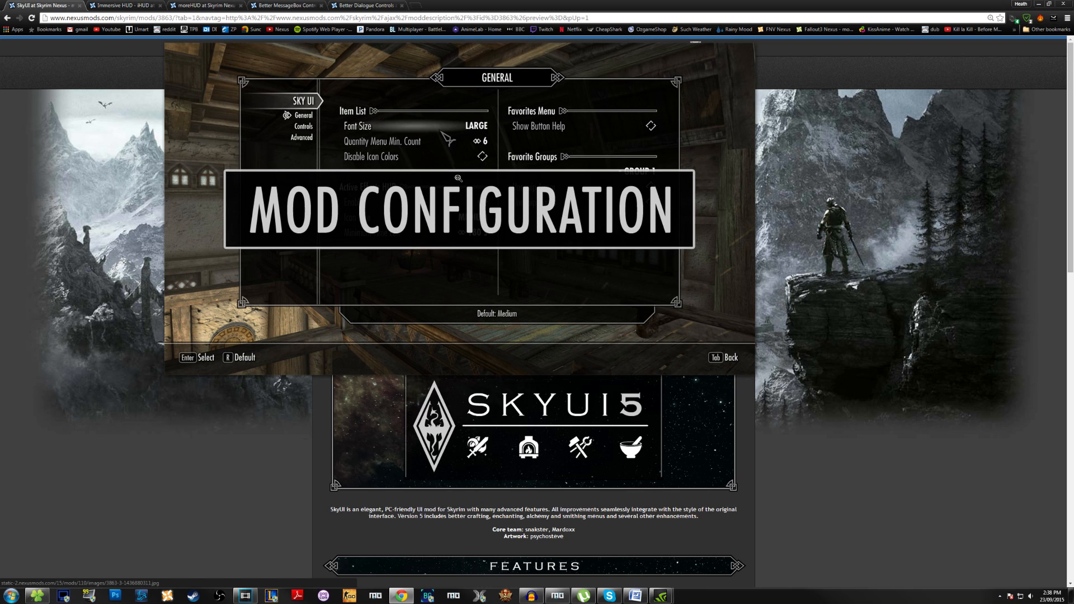
left_click(458, 178)
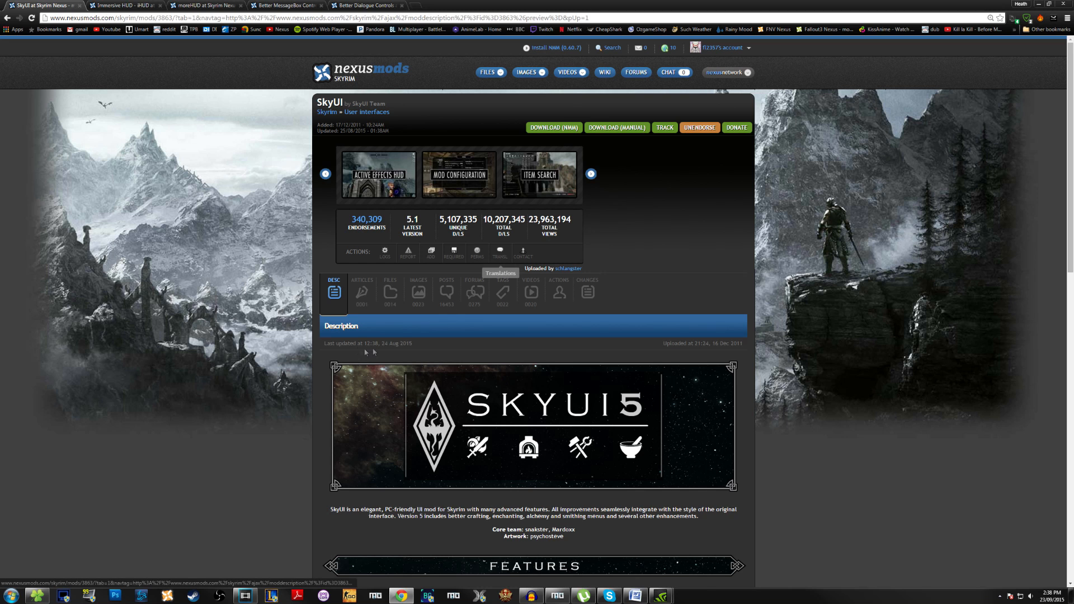
Step: Download the SkyUI_5_1 main file with the mod manager, continuing past the requirements and donation notices
left_click(390, 292)
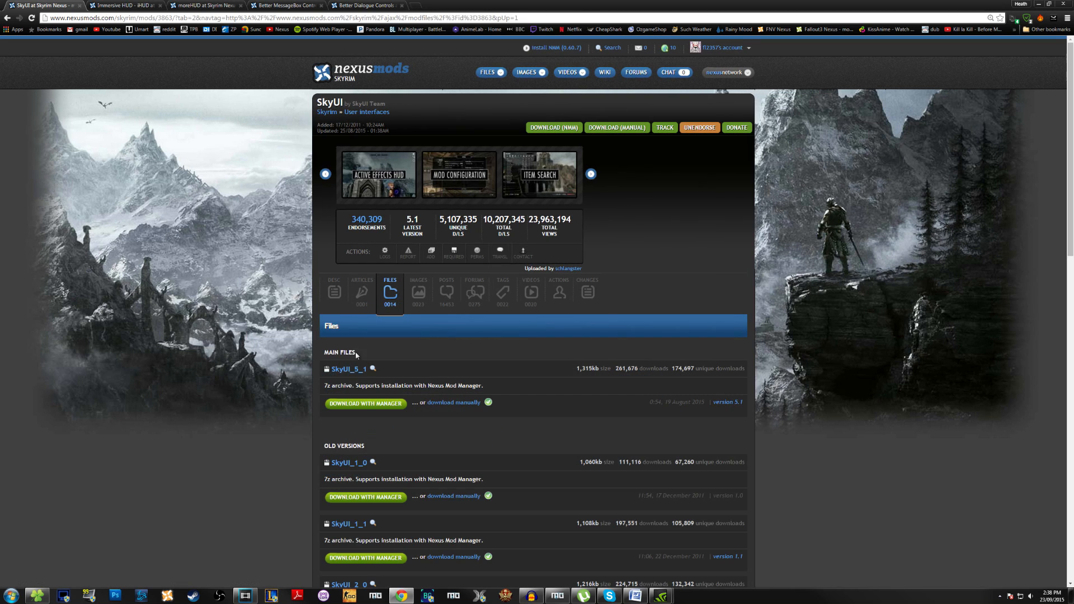
left_click(359, 404)
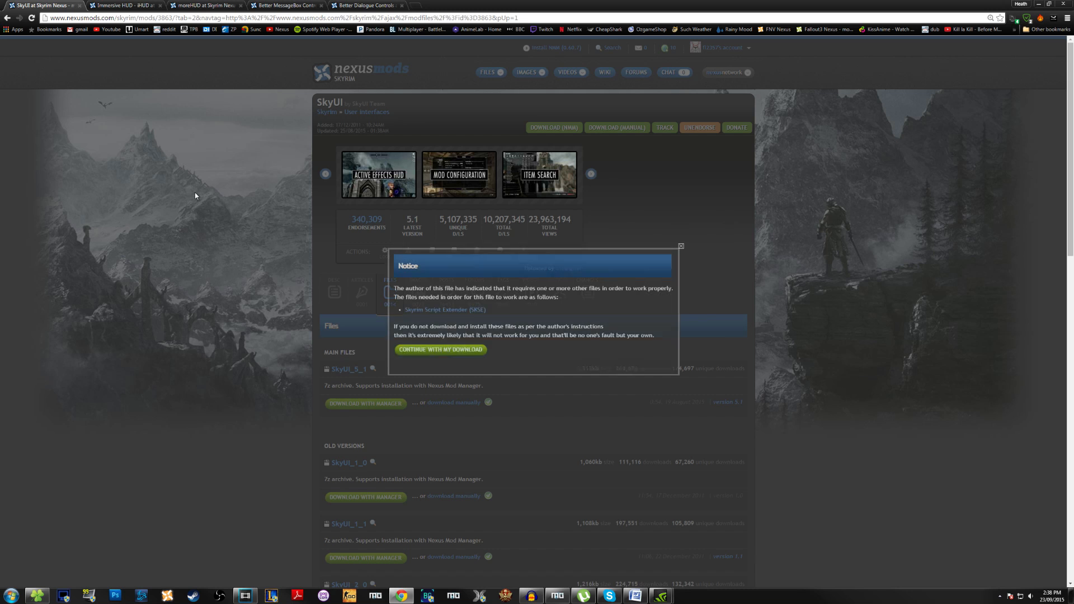
left_click(426, 359)
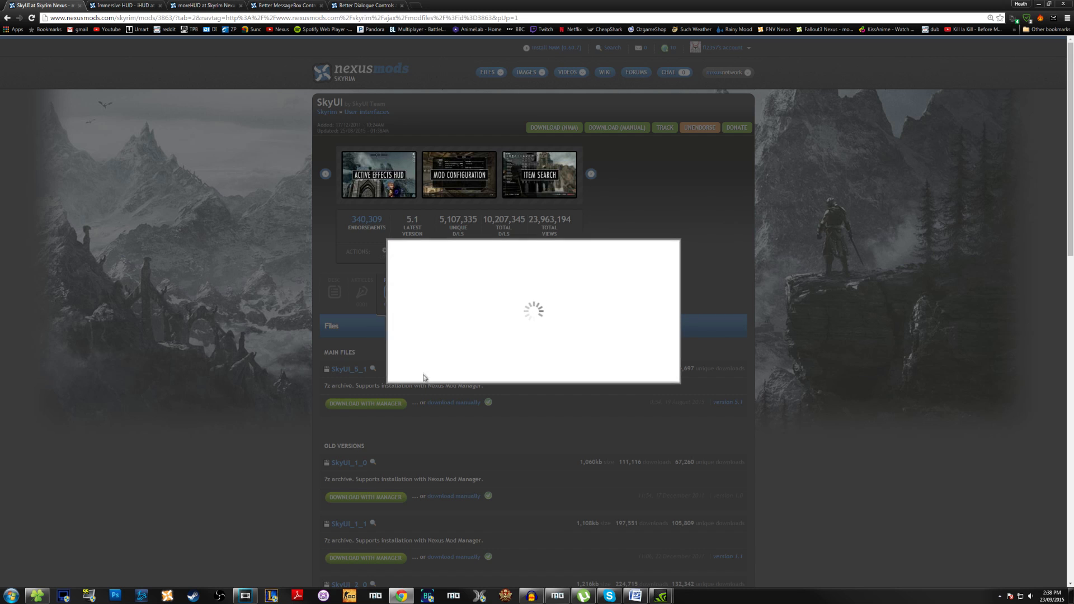
left_click(600, 375)
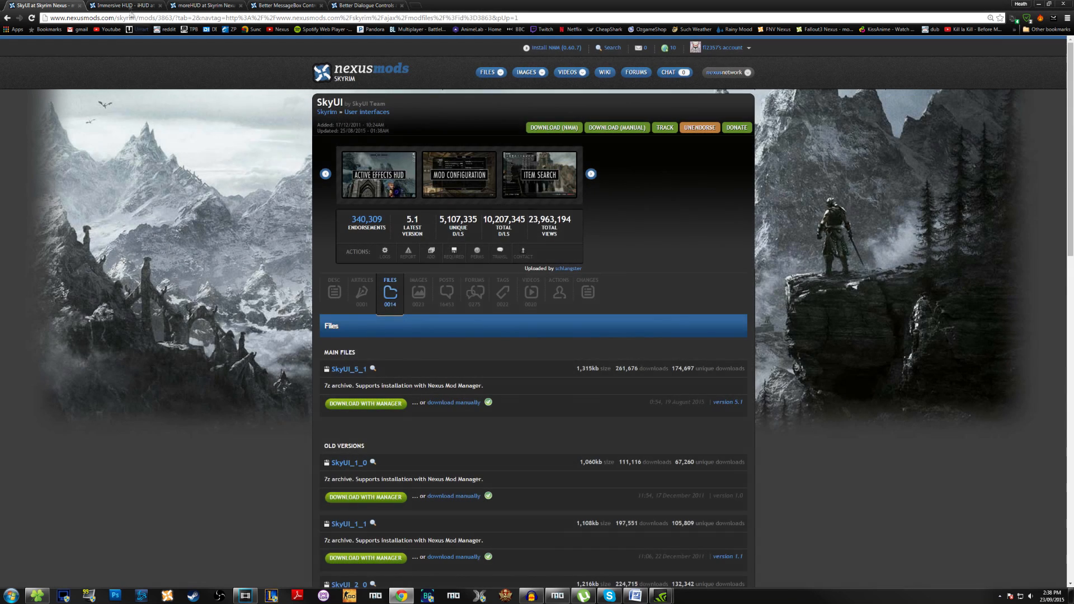
Step: Download the Immersive HUD - iHUD main file with the mod manager and view the mod's snowy landscape preview image
left_click(134, 6)
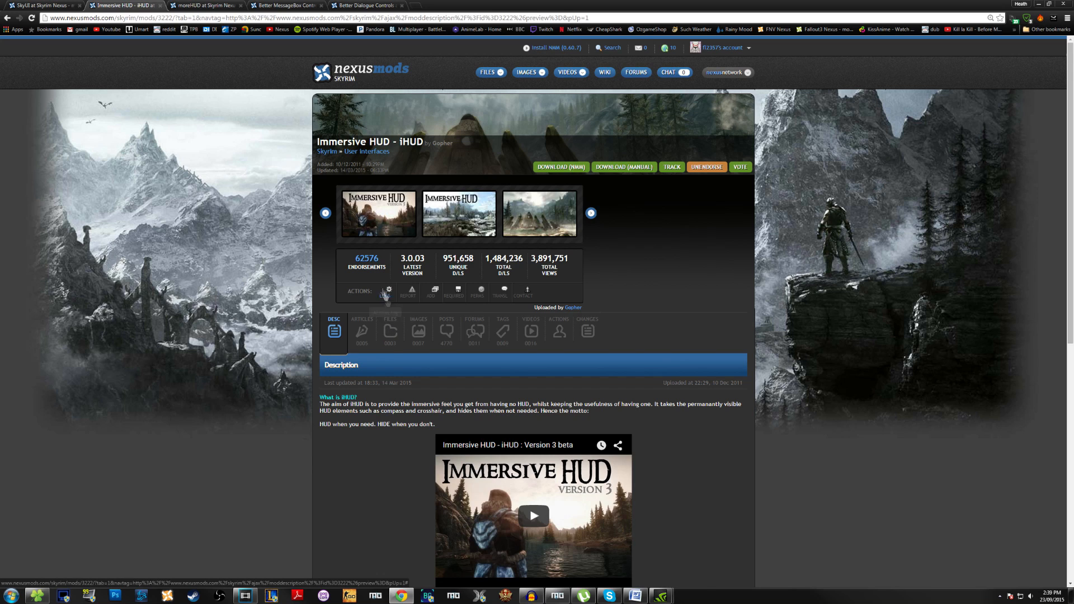
scroll(391, 351, "down", 1)
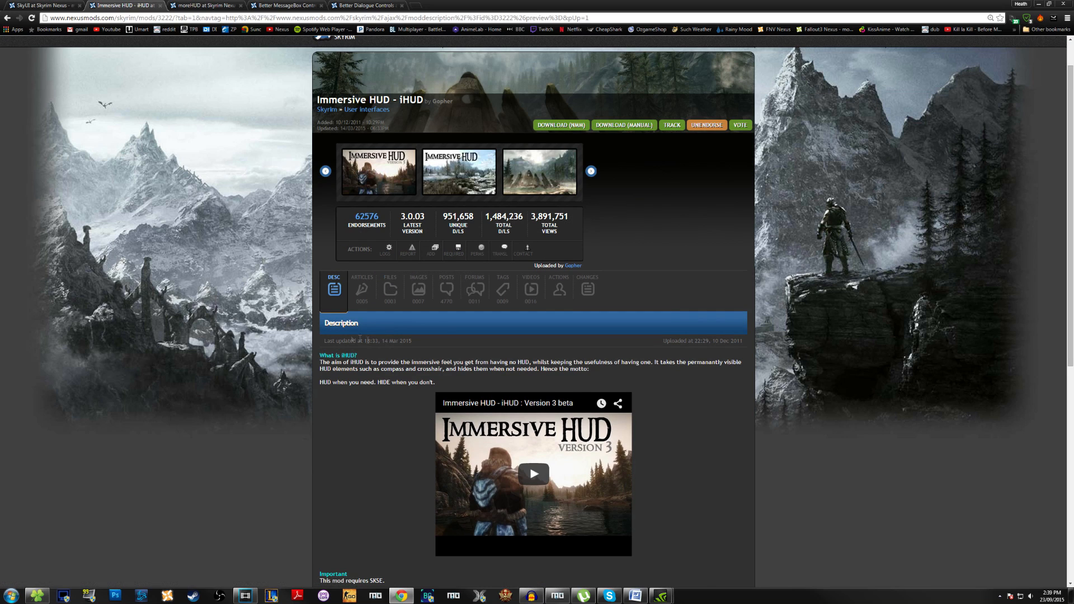
left_click(390, 290)
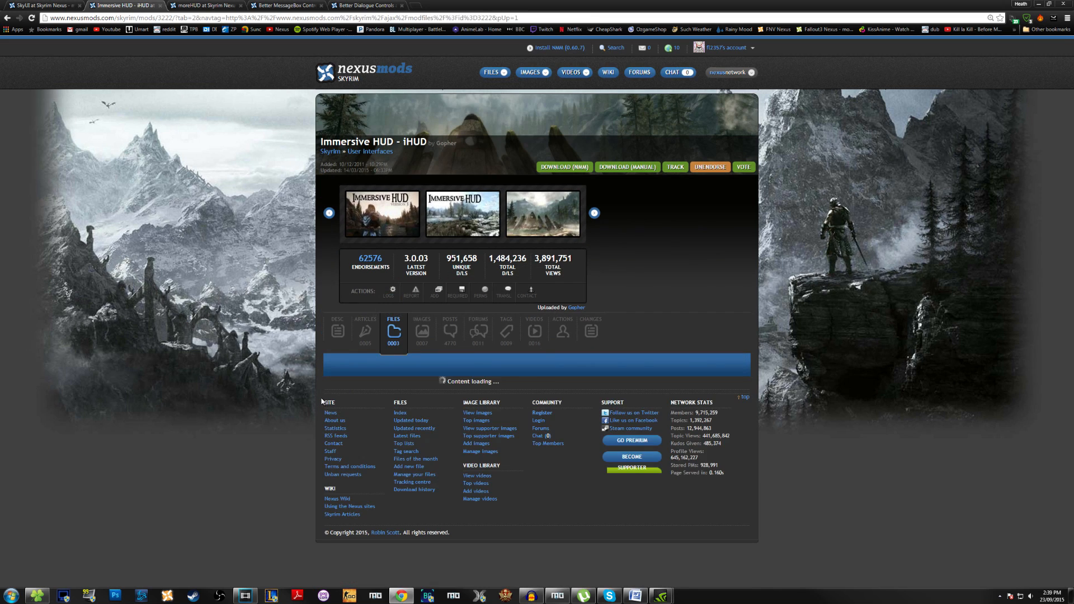
left_click(369, 443)
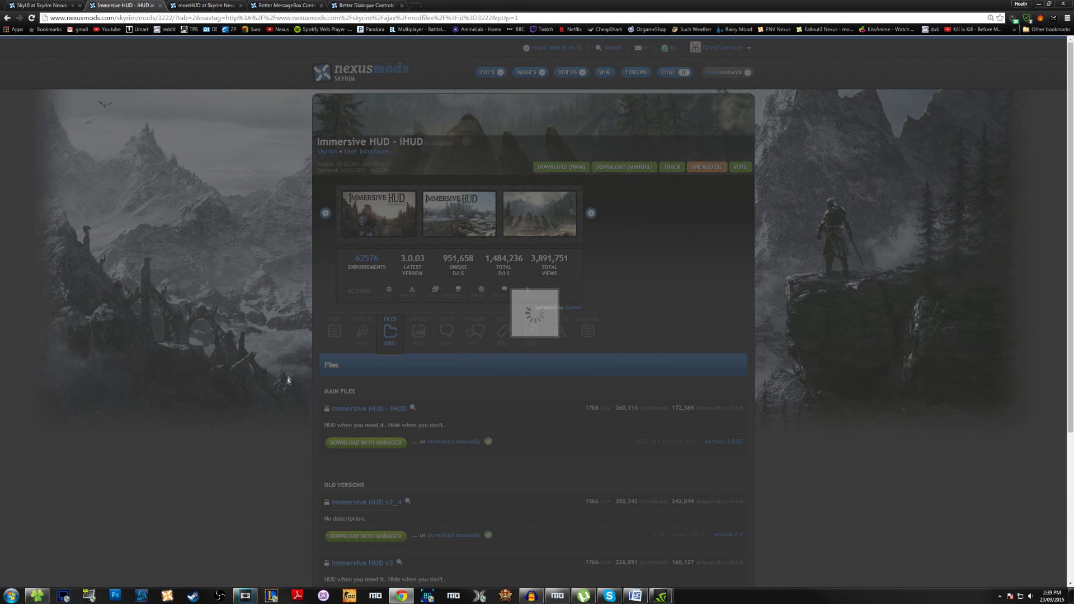
left_click(431, 350)
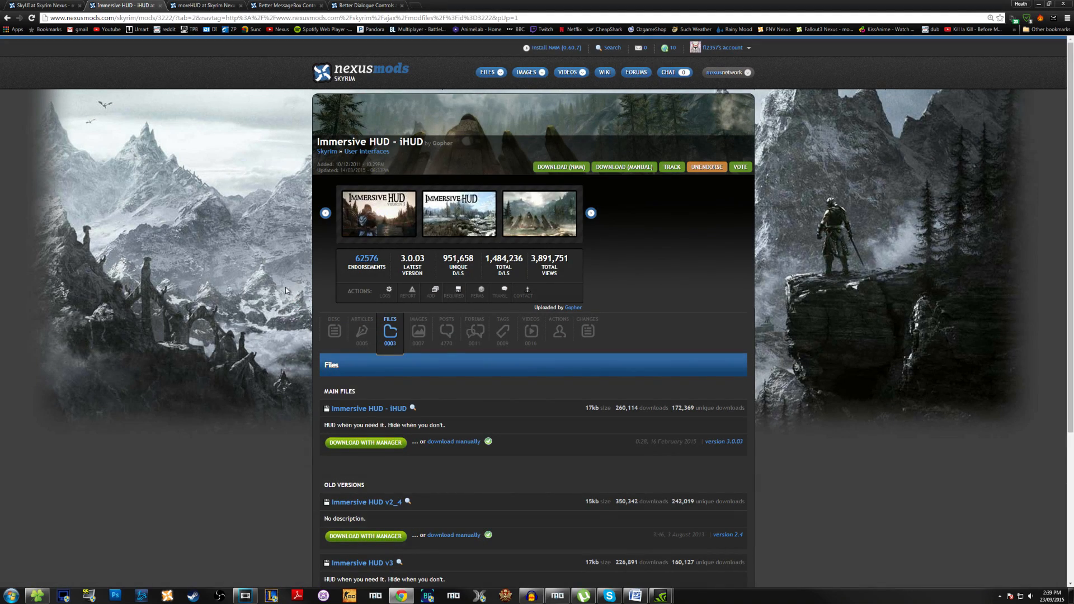
left_click(463, 217)
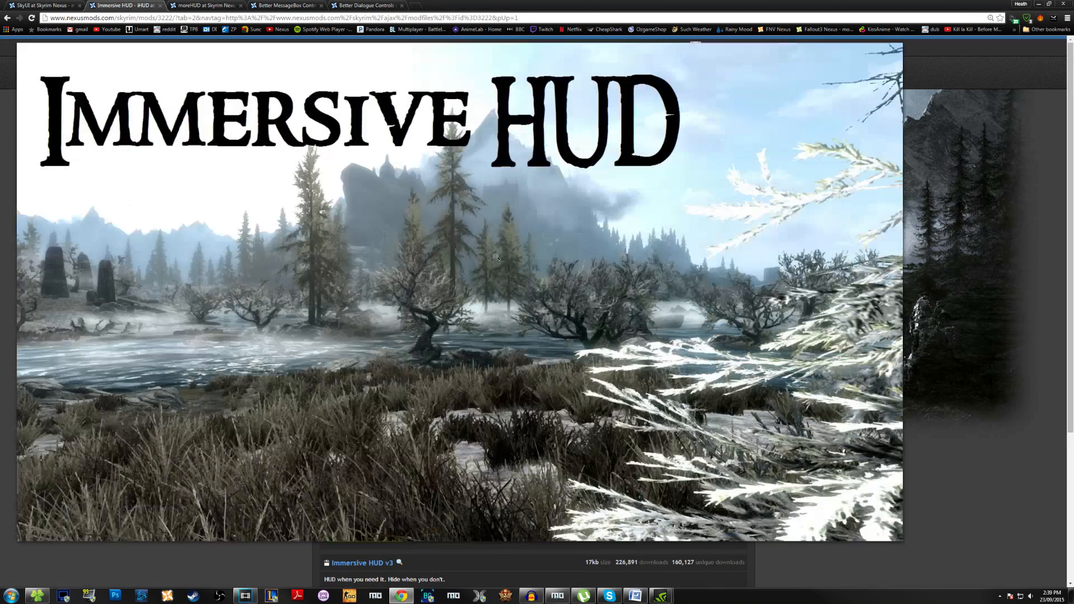
left_click(421, 257)
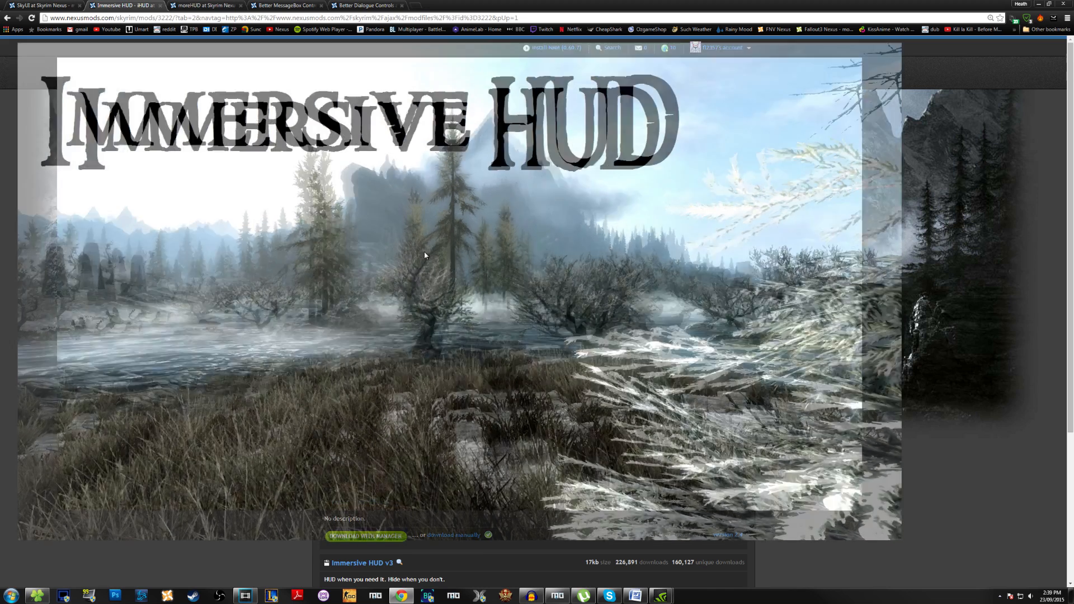
Step: Download the AHZmoreHUD_v2_1_3 main file with the mod manager, continuing past the requirements and donation notices
key("ctrl+Tab")
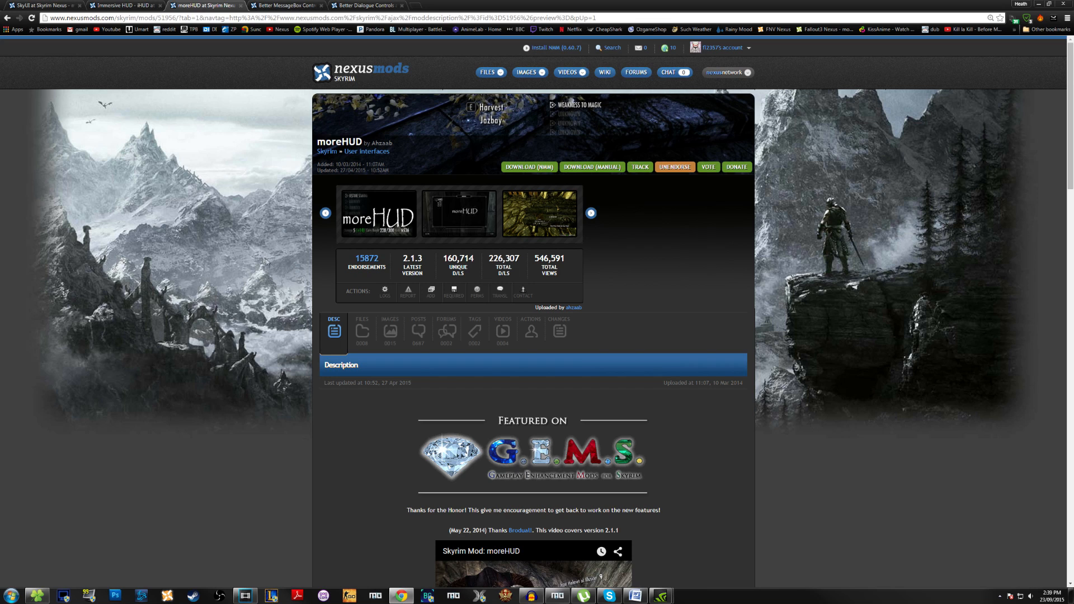
left_click(359, 334)
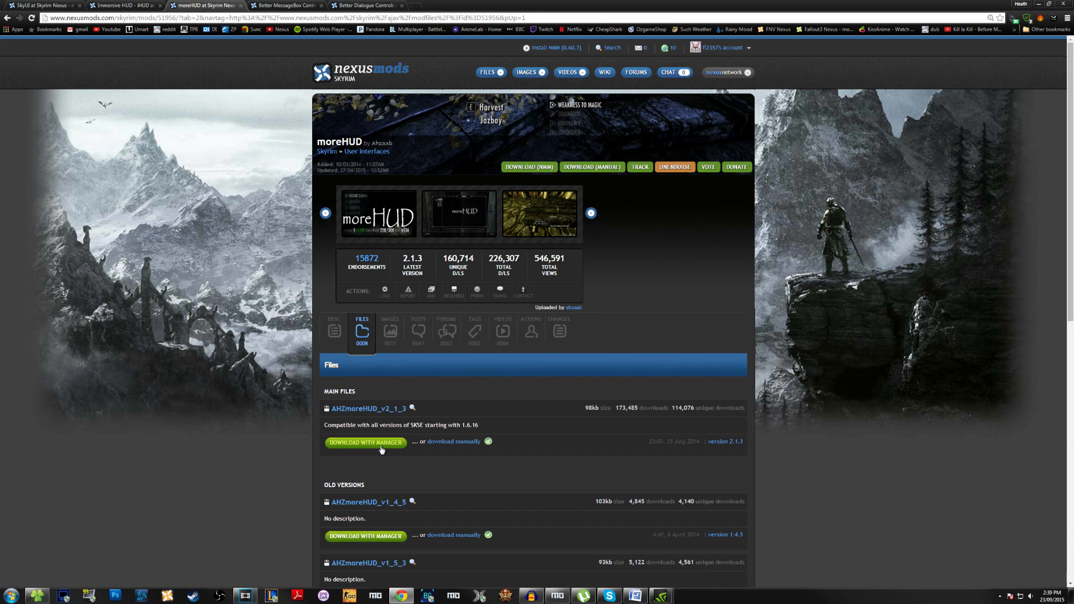
left_click(378, 444)
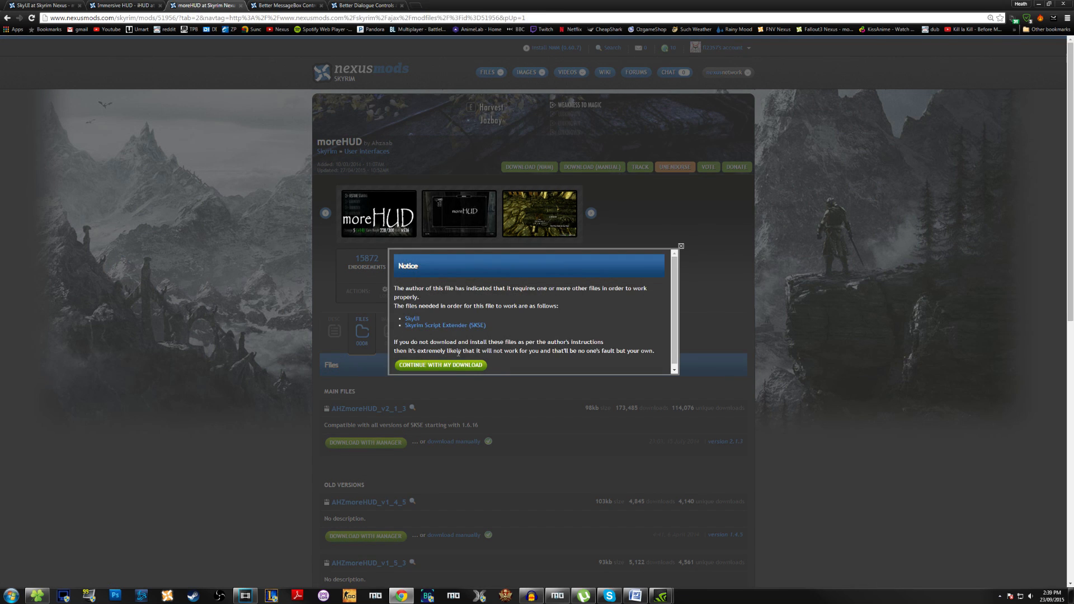
left_click(450, 366)
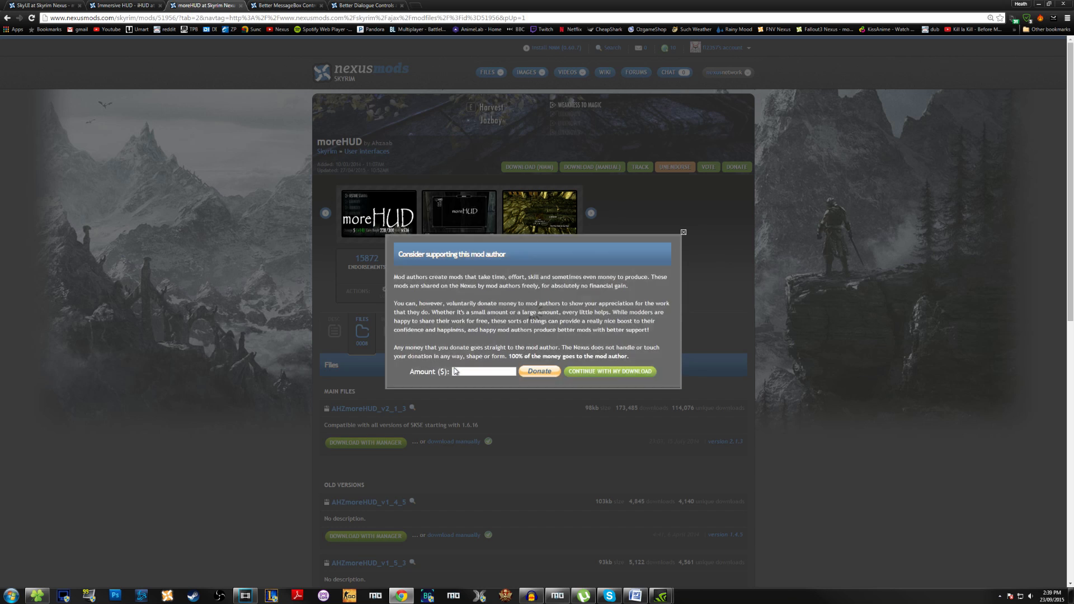
left_click(589, 373)
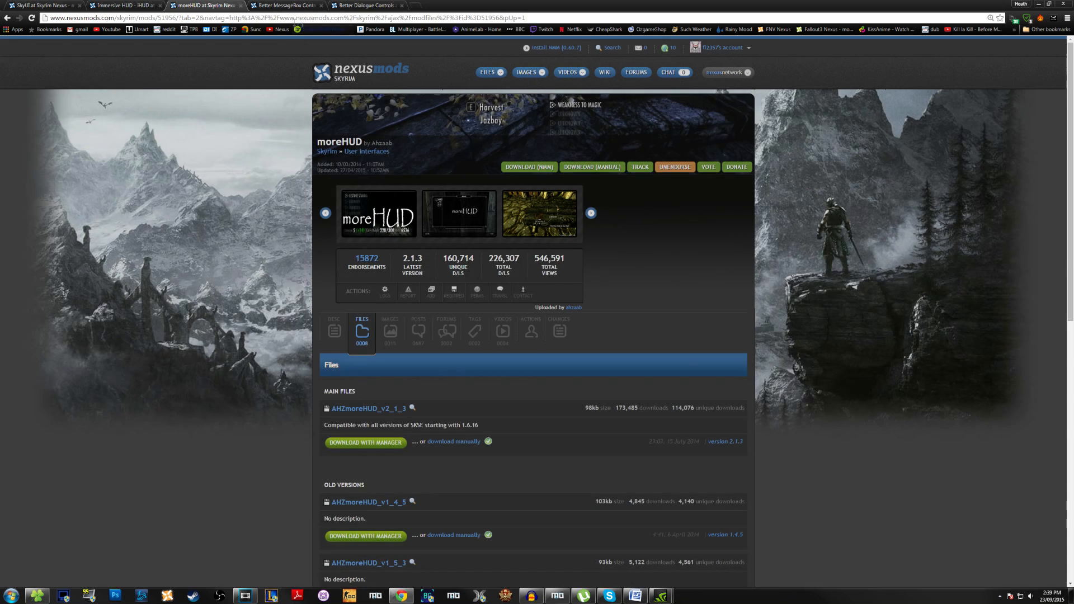
Step: View the clickable-area comparison image for Better MessageBox Controls and download its v1_2 main file with the mod manager
key("ctrl+Tab")
left_click(372, 301)
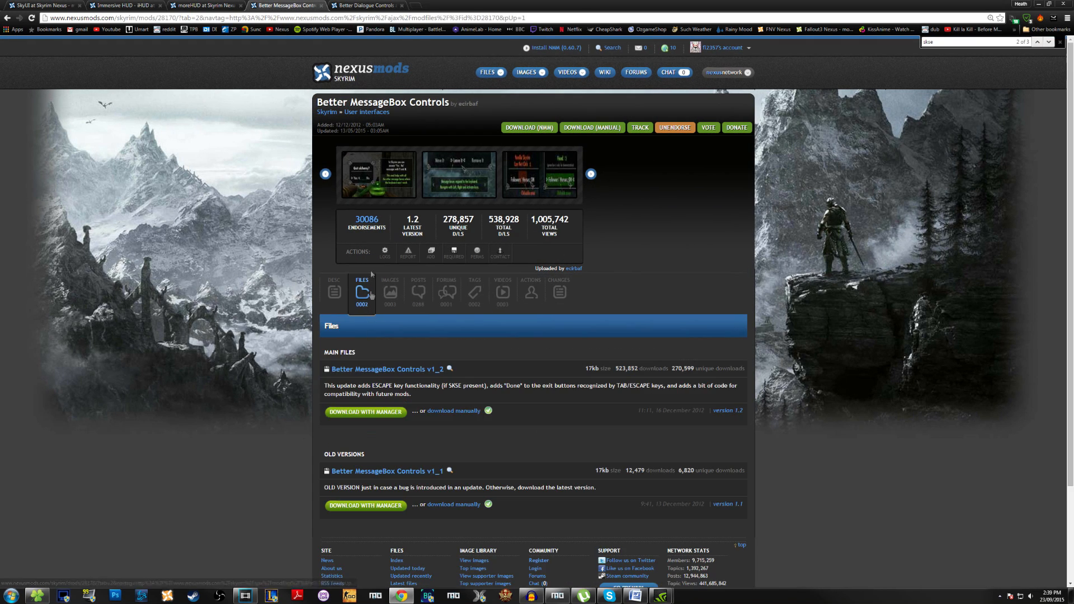
left_click(541, 170)
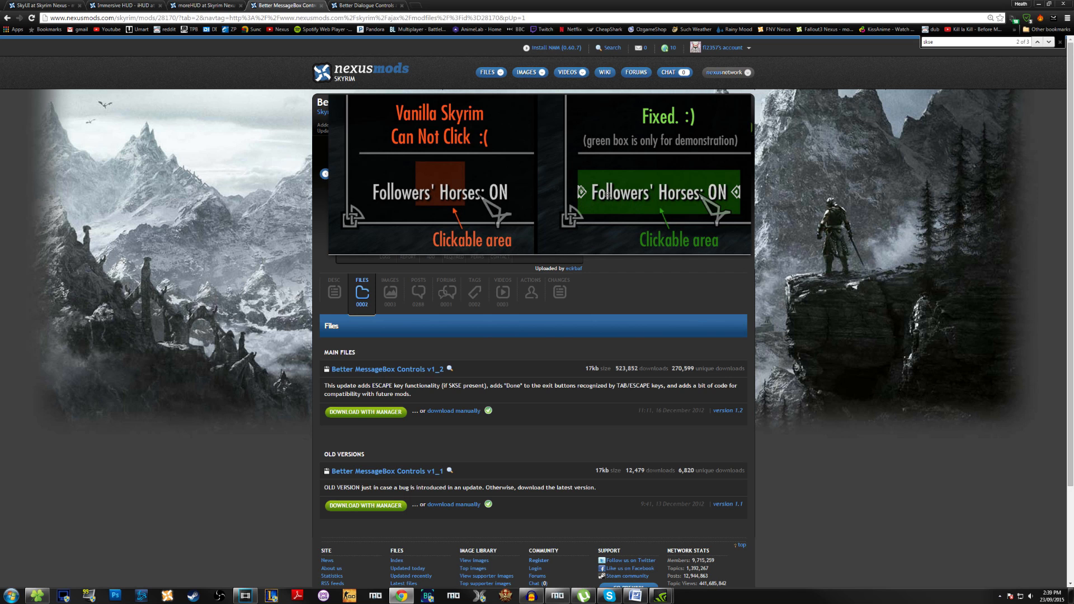
left_click(563, 165)
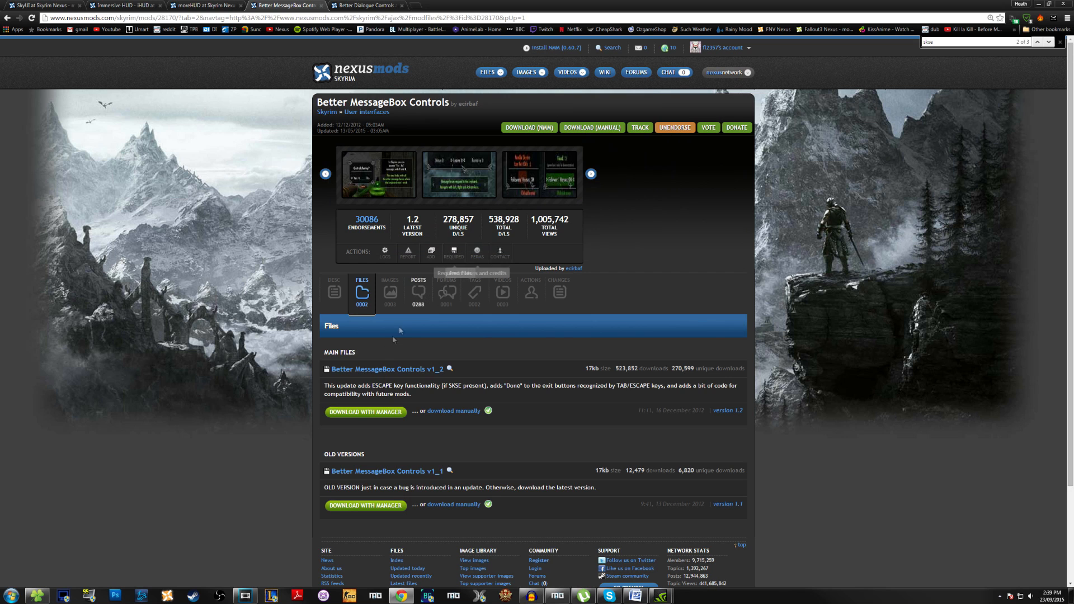
left_click(347, 415)
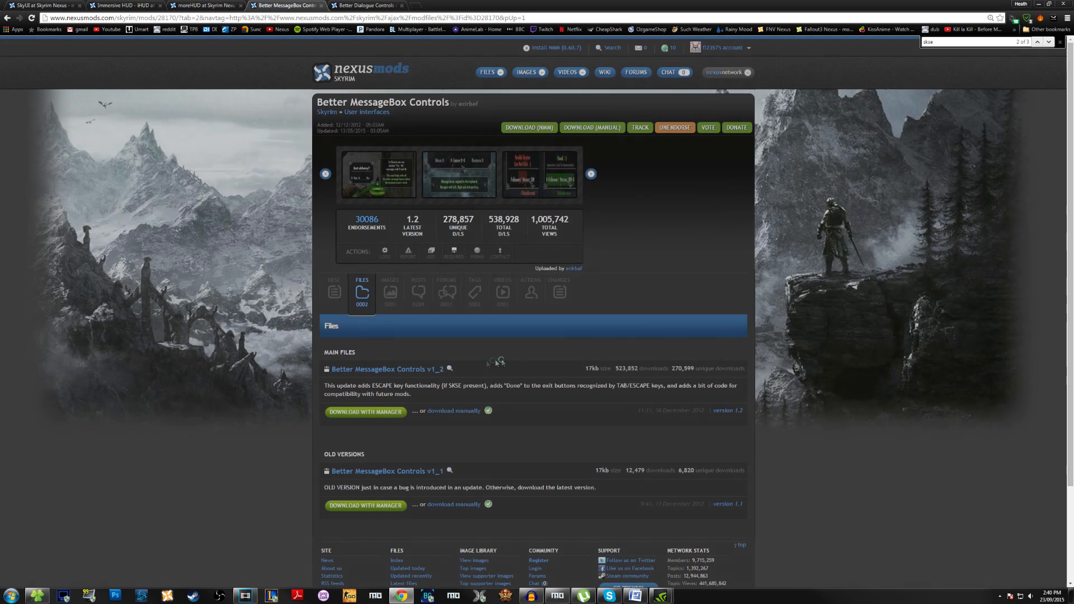
Step: Download the Better Dialogue Controls v1_2 main file with the mod manager
key("ctrl+Tab")
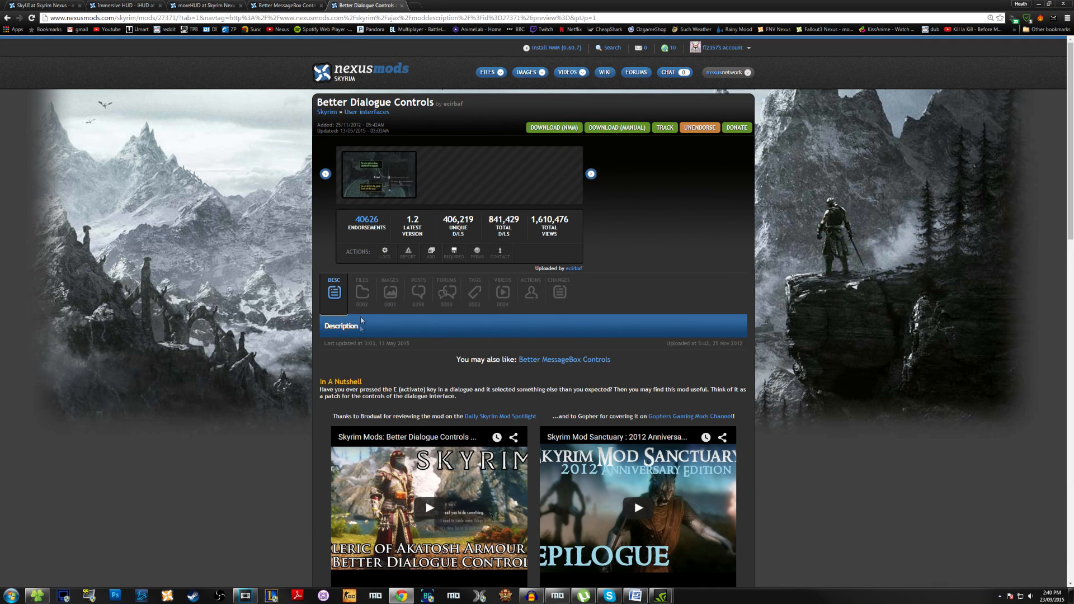
left_click(362, 292)
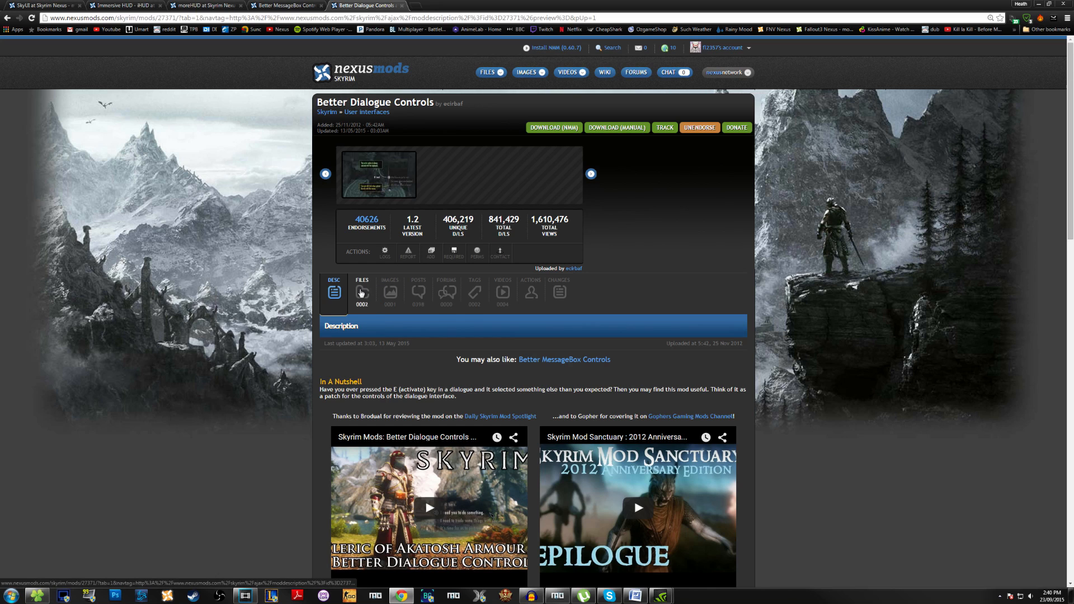
left_click(368, 404)
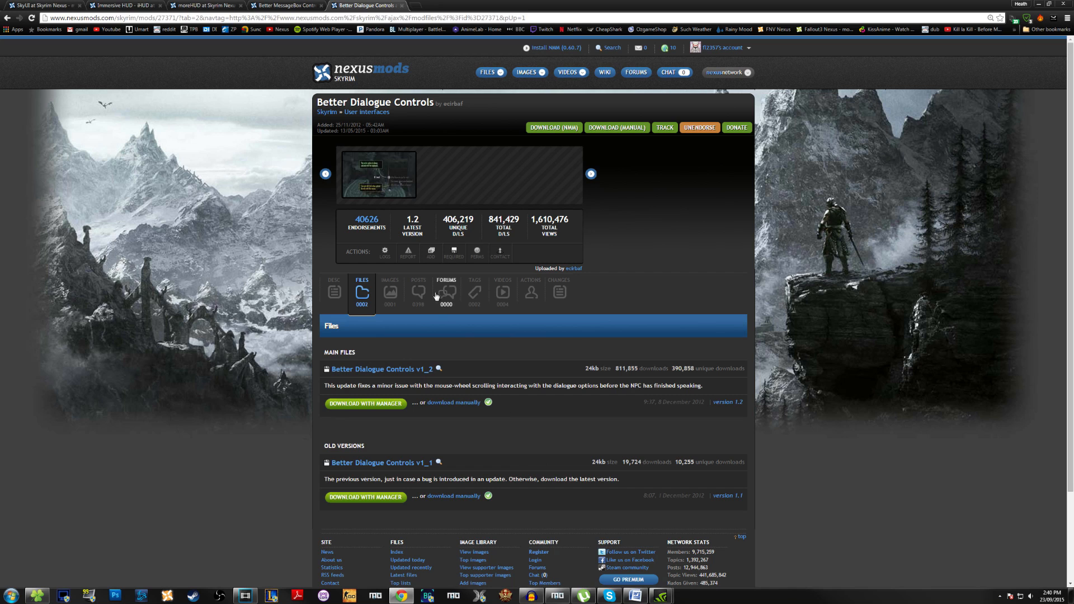
Step: Switch to Mod Organizer and install the downloaded SkyUI and Immersive HUD - iHUD archives
left_click(558, 595)
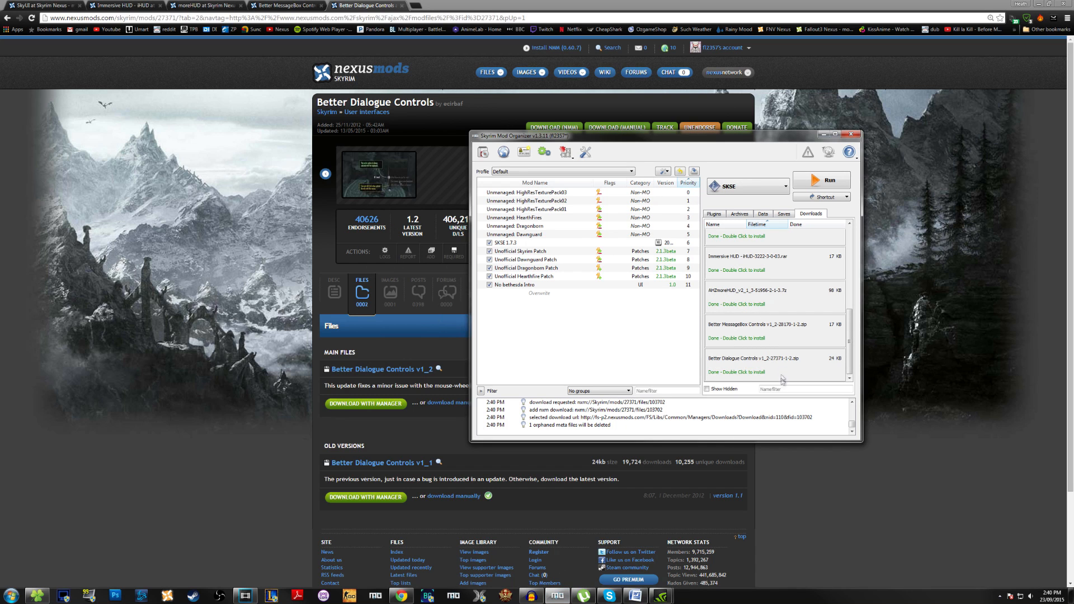
scroll(782, 375, "up", 2)
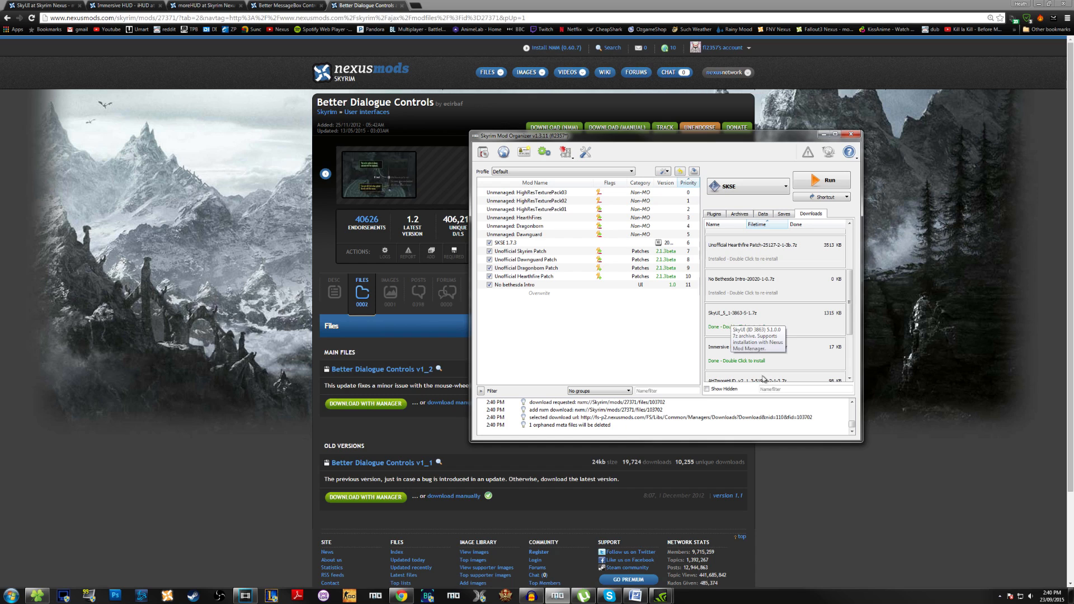
double_click(747, 323)
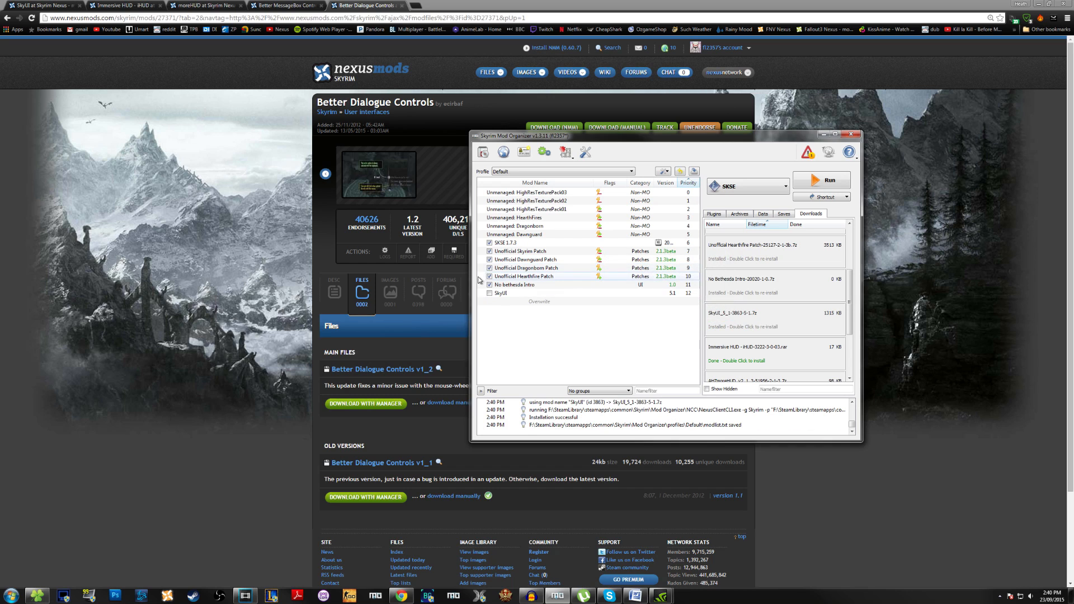
double_click(744, 359)
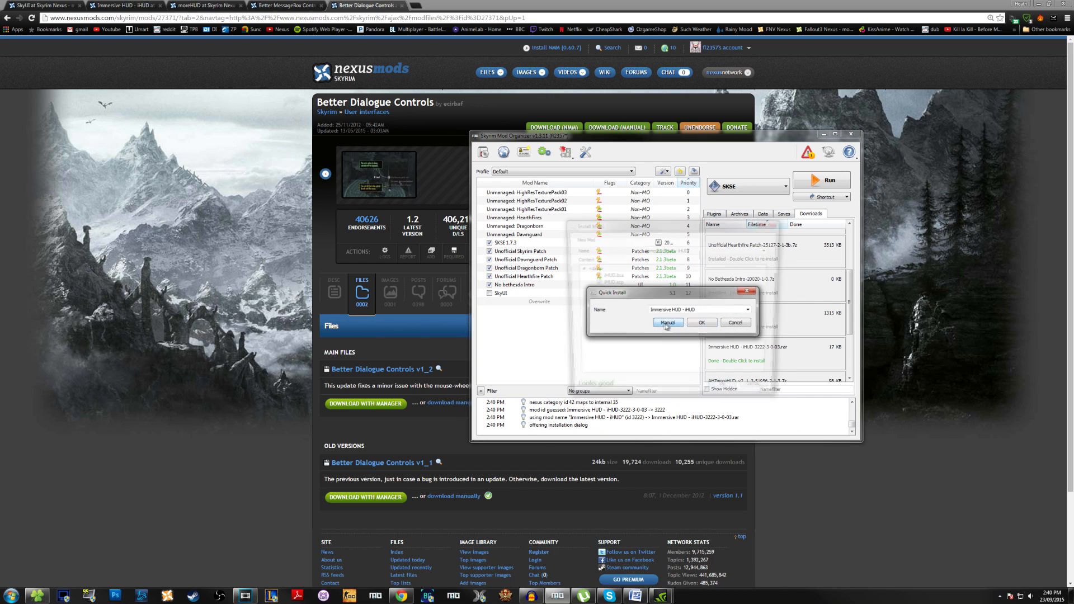
left_click(726, 392)
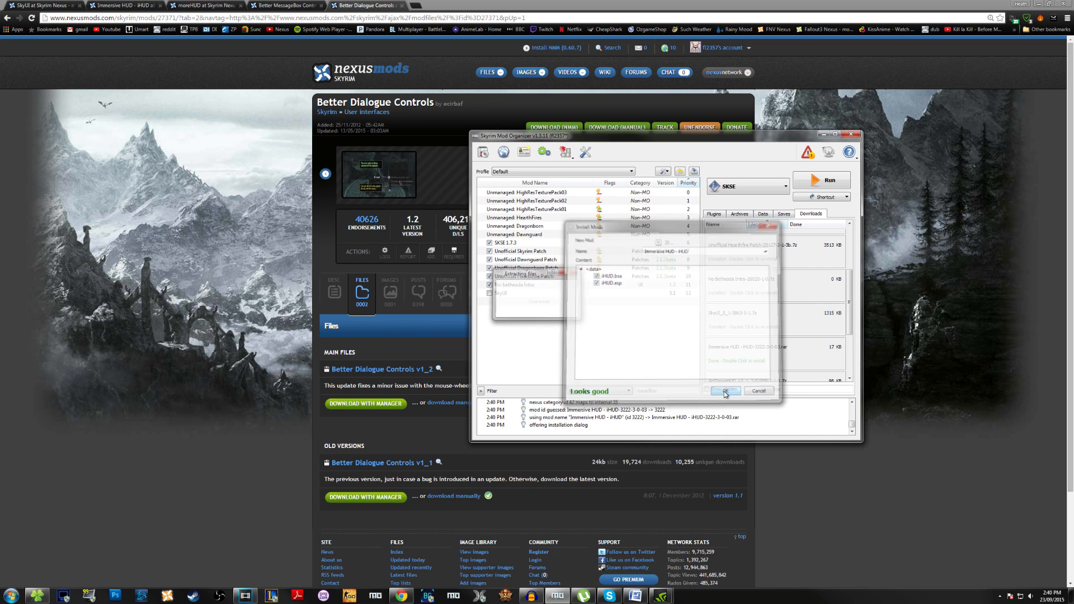
Step: Install the AHZmoreHUD archive as moreHUD, setting its Data folder as the data directory
scroll(761, 365, "down", 3)
double_click(719, 306)
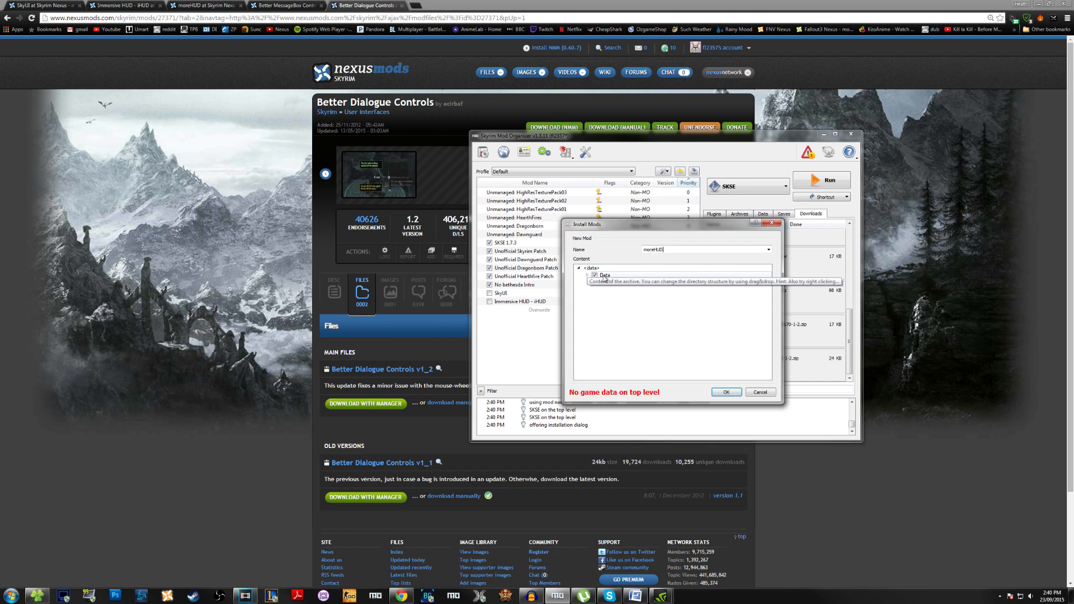
right_click(618, 280)
left_click(644, 287)
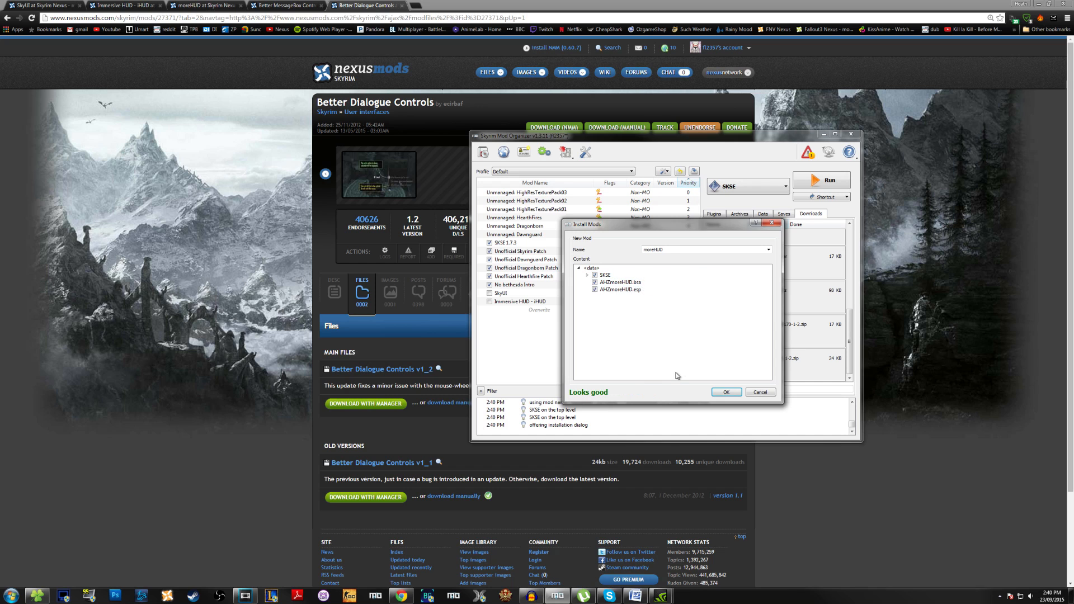
left_click(727, 392)
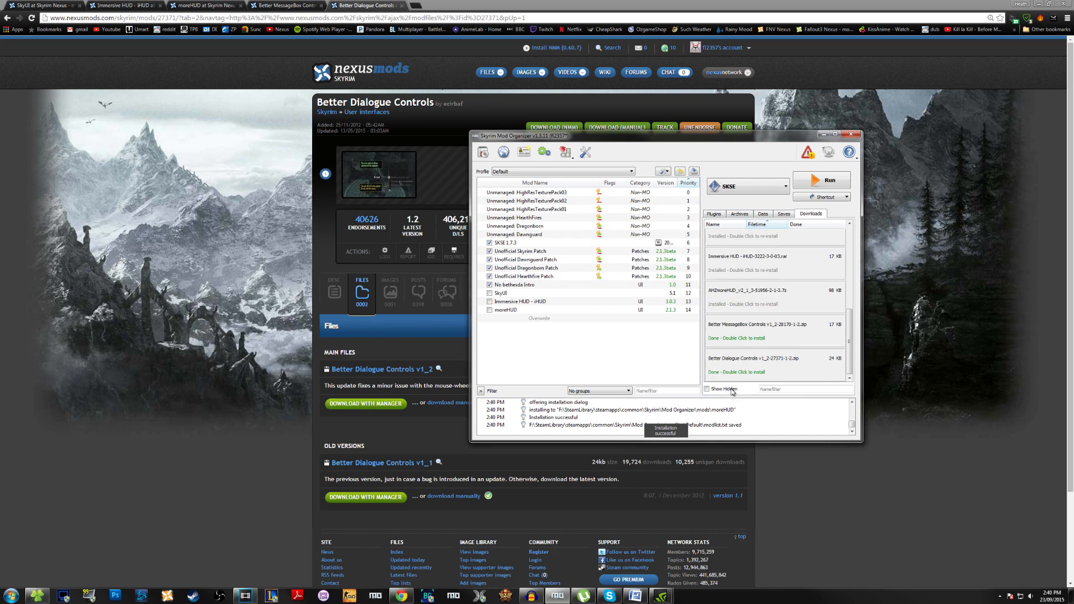
Step: Install the downloaded Better MessageBox Controls and Better Dialogue Controls archives under their suggested names
double_click(743, 341)
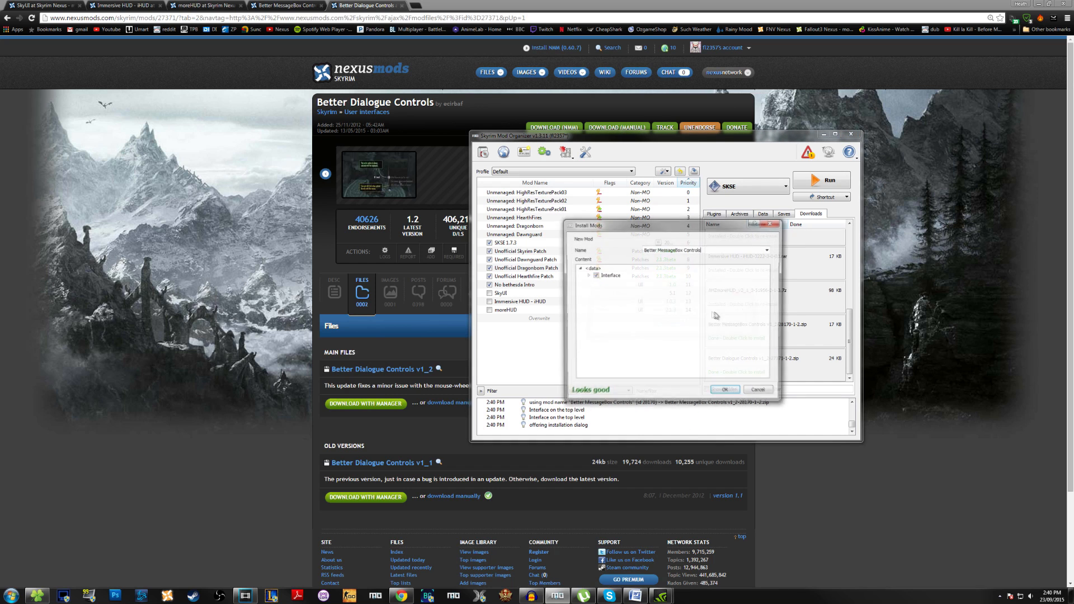
left_click(726, 393)
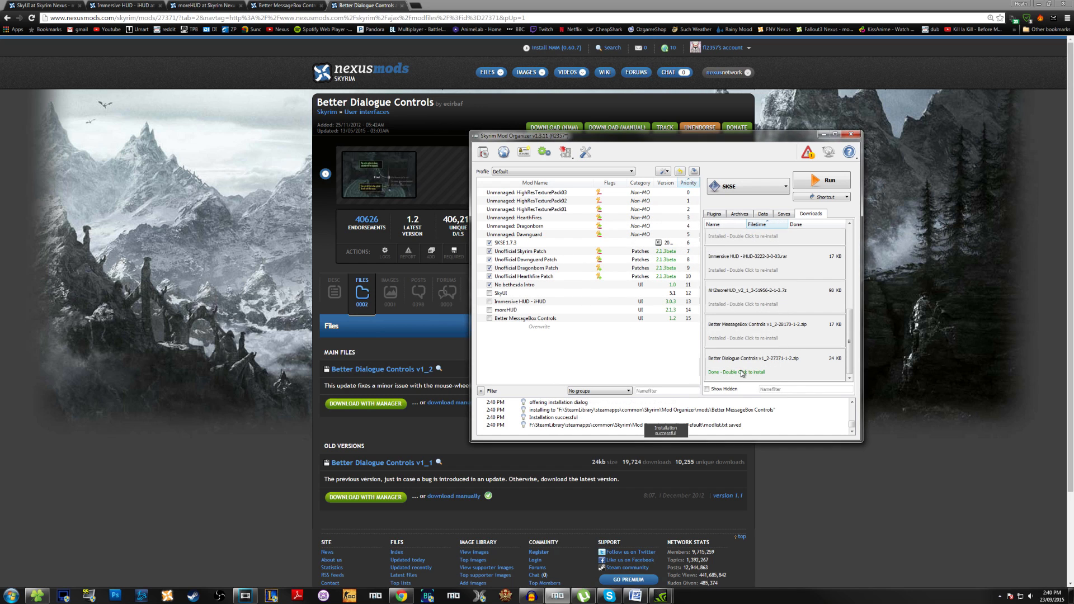
double_click(744, 361)
left_click(668, 323)
left_click(726, 392)
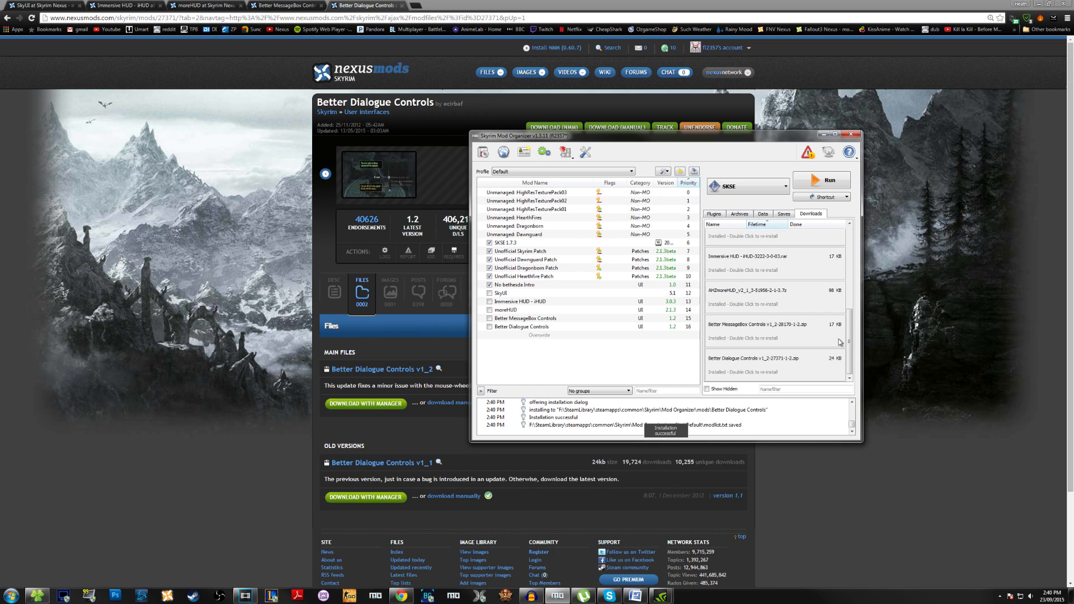
Step: Show the plugin list and enable SkyUI, Immersive HUD - iHUD, moreHUD, Better MessageBox Controls and Better Dialogue Controls
left_click(716, 215)
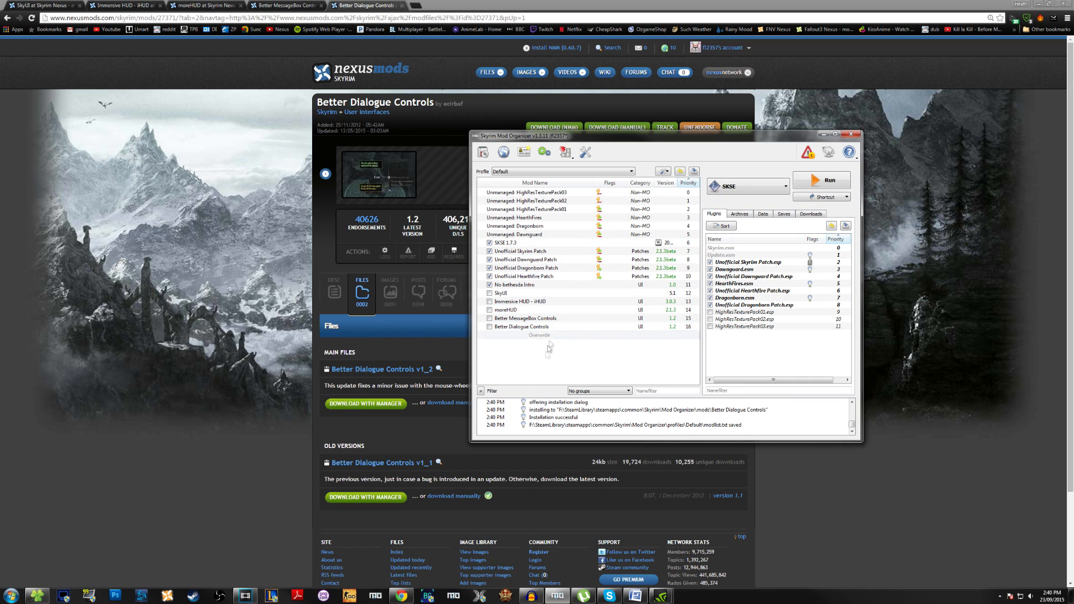
left_click(490, 293)
left_click(490, 301)
left_click(489, 310)
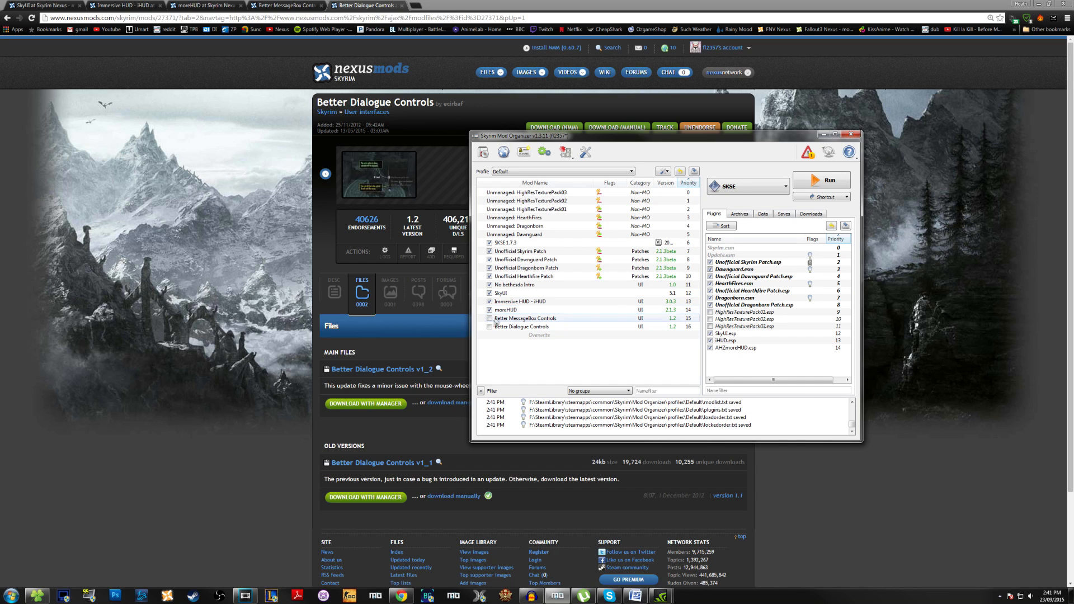
left_click(490, 318)
left_click(489, 327)
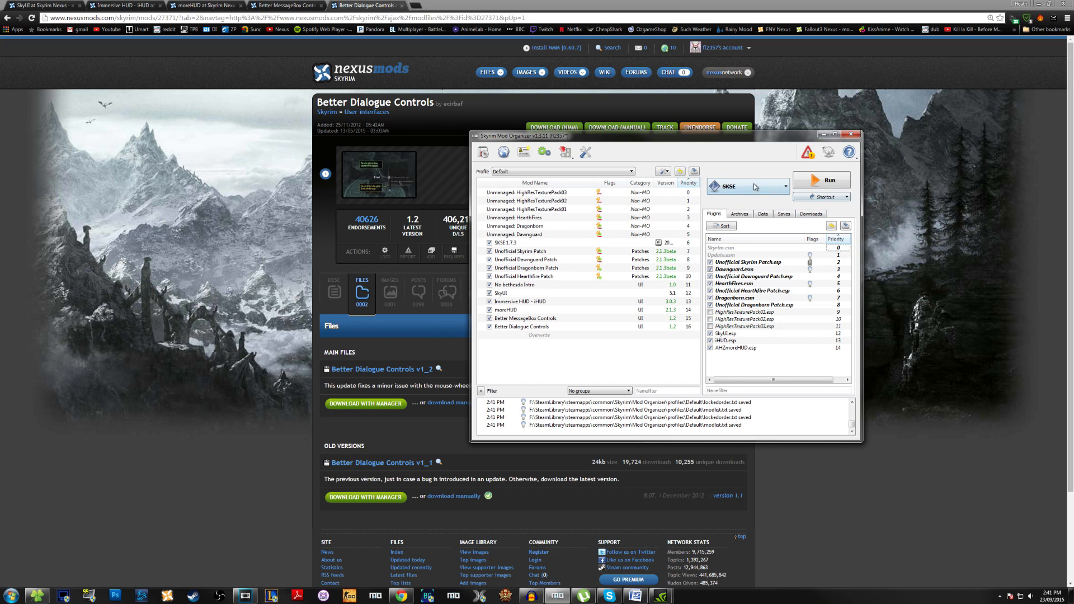
Step: Run Skyrim through SKSE with the interface mods enabled and open the in-game system menu
left_click(818, 188)
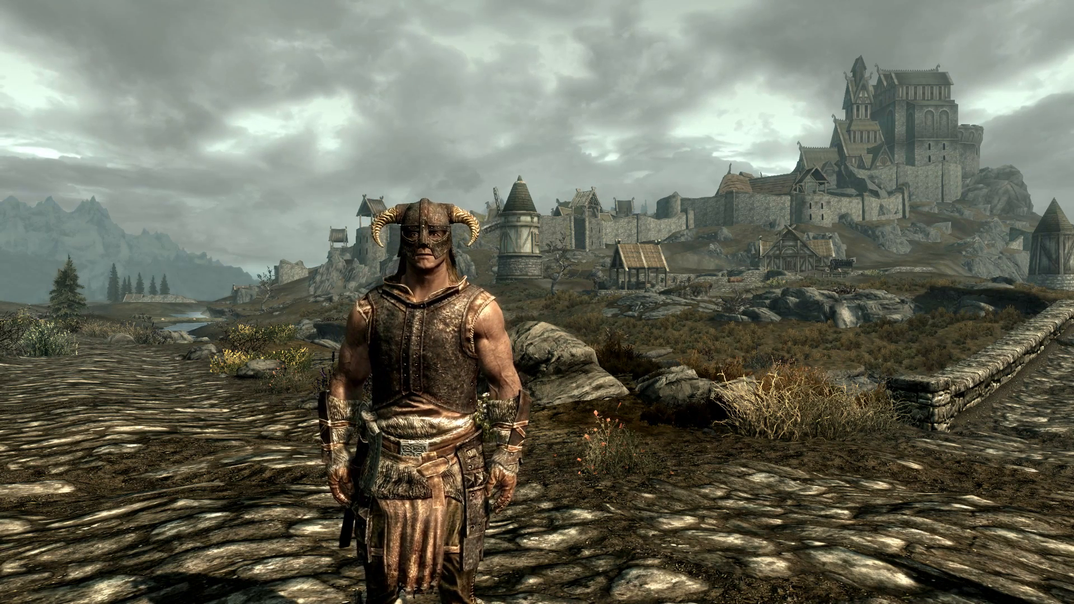
key("Escape")
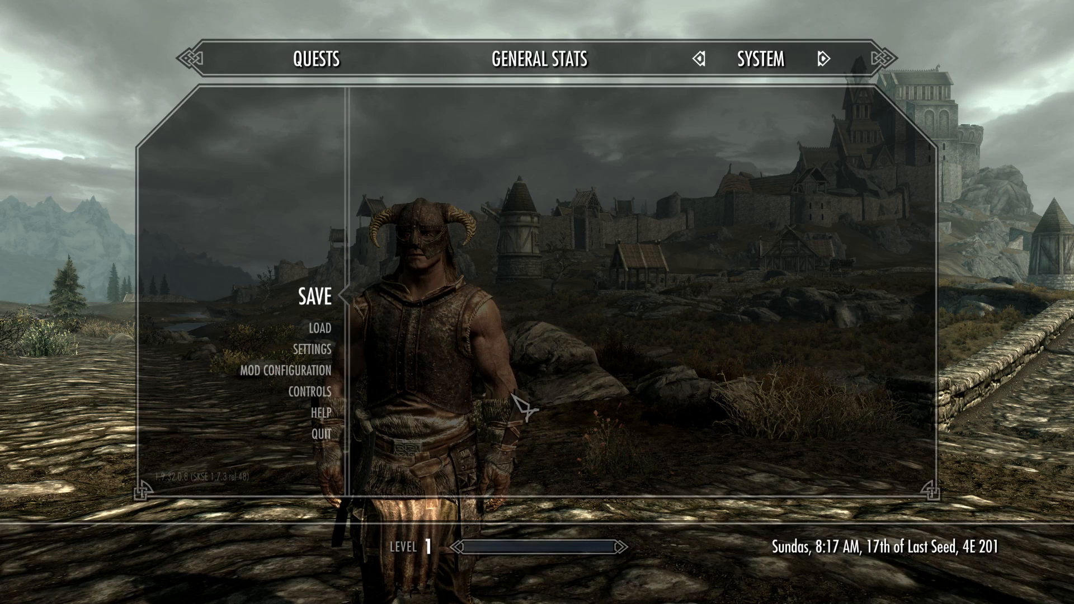
Step: Turn on key press toggles for the compass in Immersive HUD's activation settings and return to the game
left_click(287, 375)
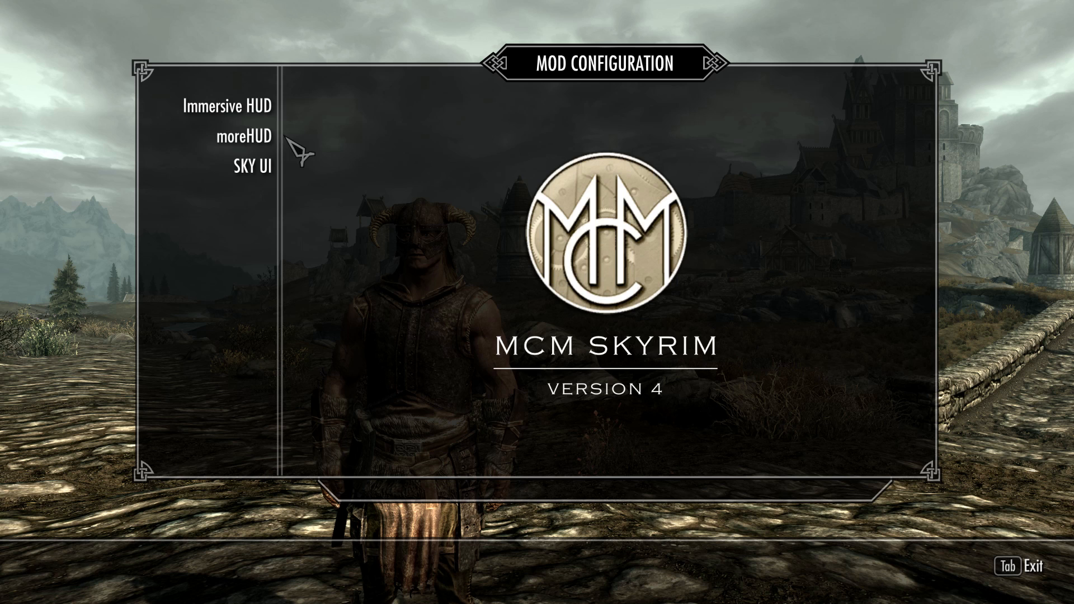
left_click(243, 119)
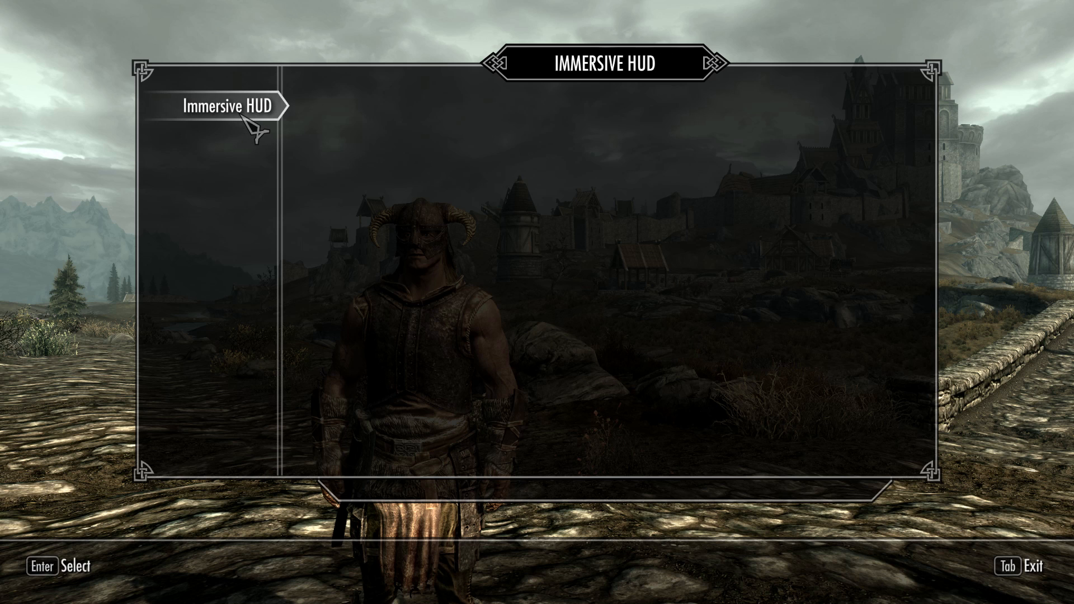
left_click(249, 132)
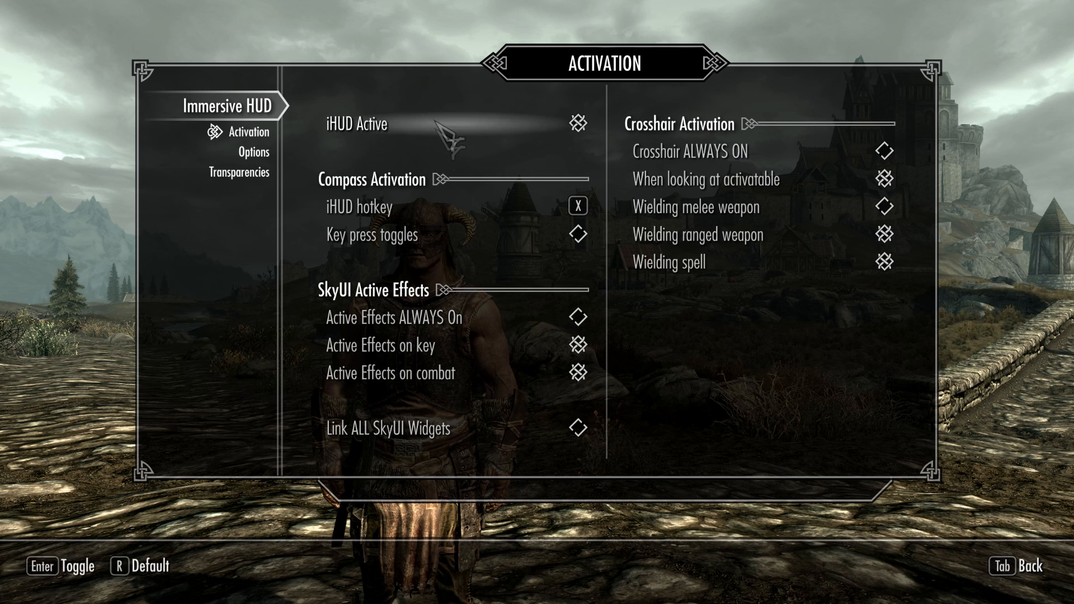
left_click(427, 244)
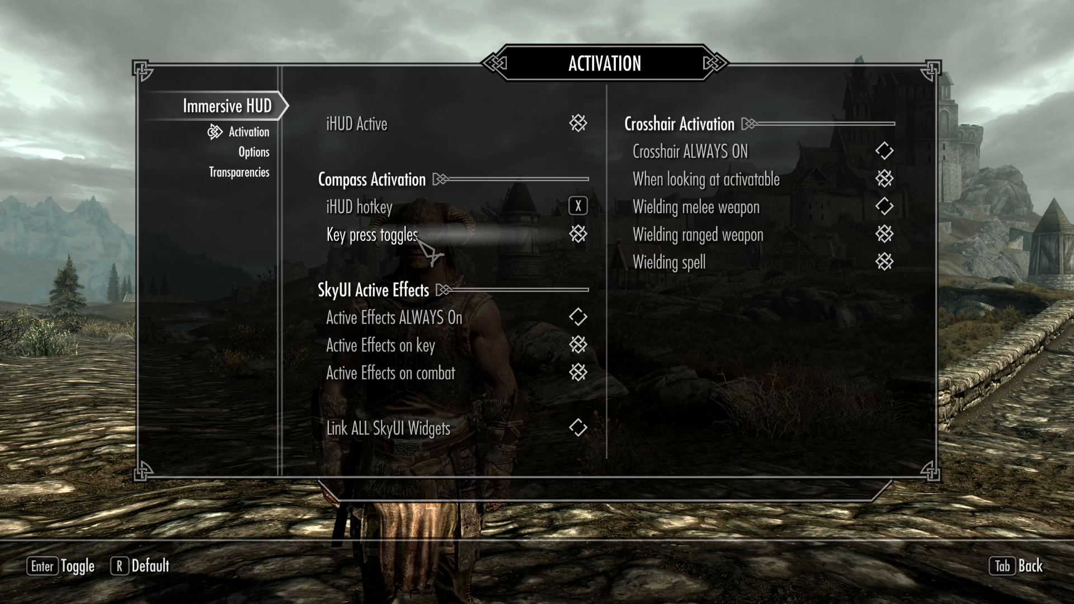
key("Tab")
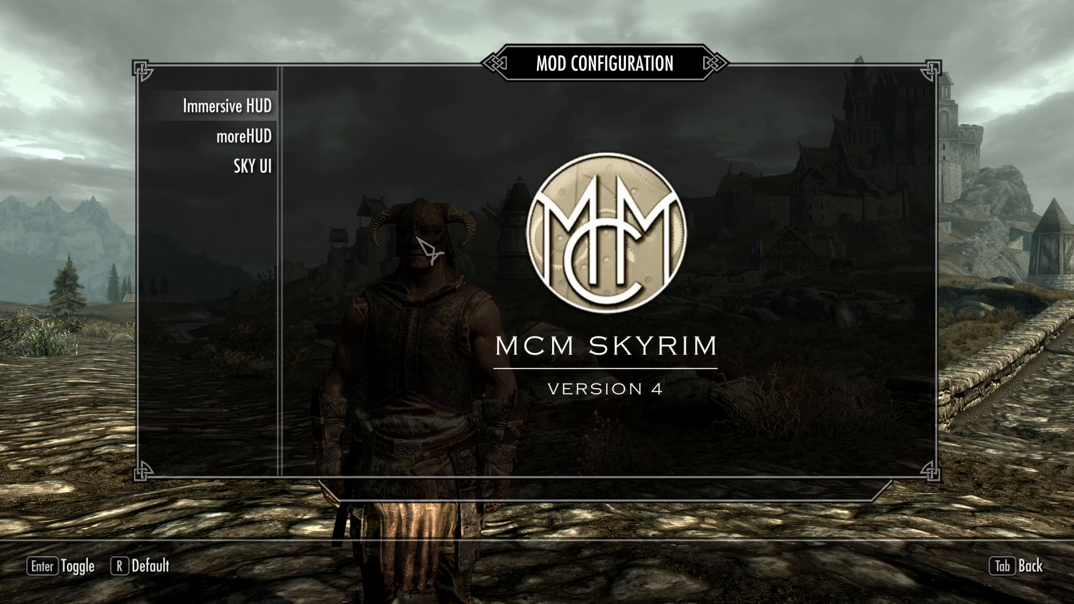
key("Tab")
key("Tab")
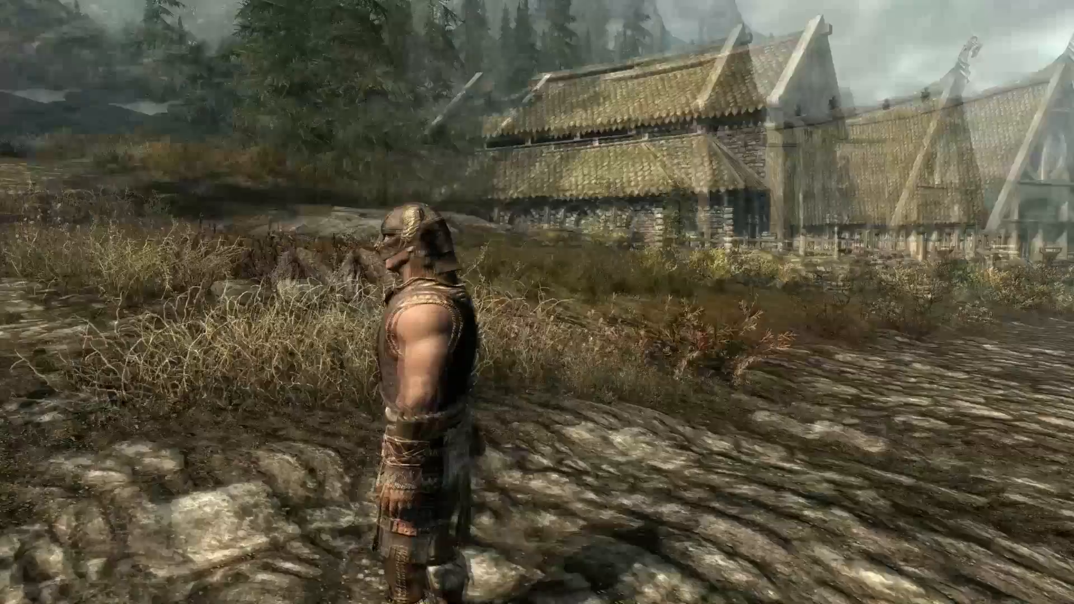
Step: Review moreHUD's mod configuration pages for general options, player's data, target's data and target's count
key("Tab")
left_click(297, 370)
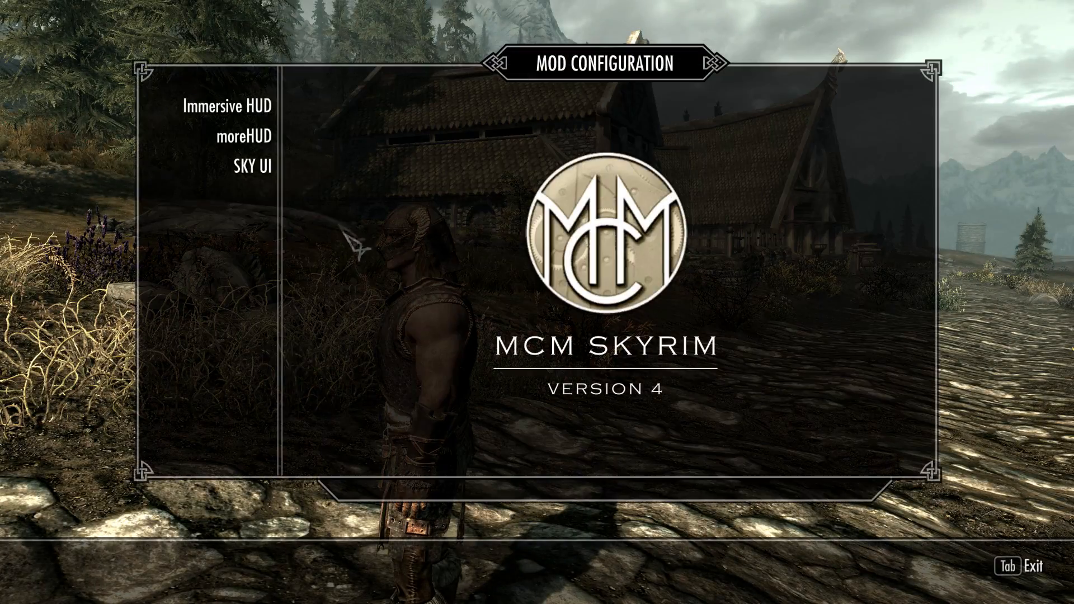
left_click(251, 142)
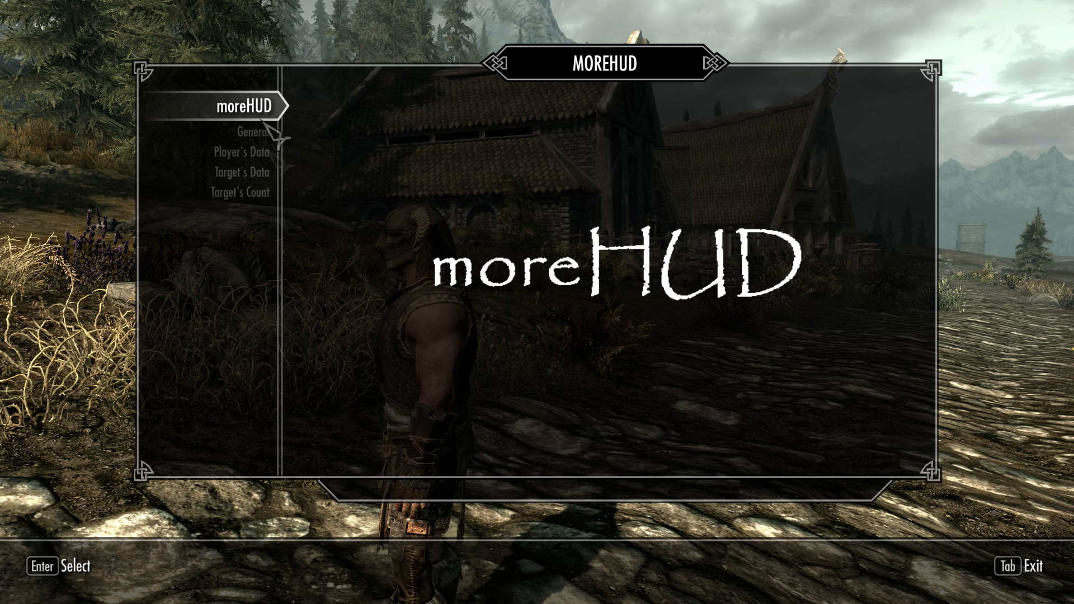
left_click(256, 127)
left_click(252, 154)
left_click(251, 174)
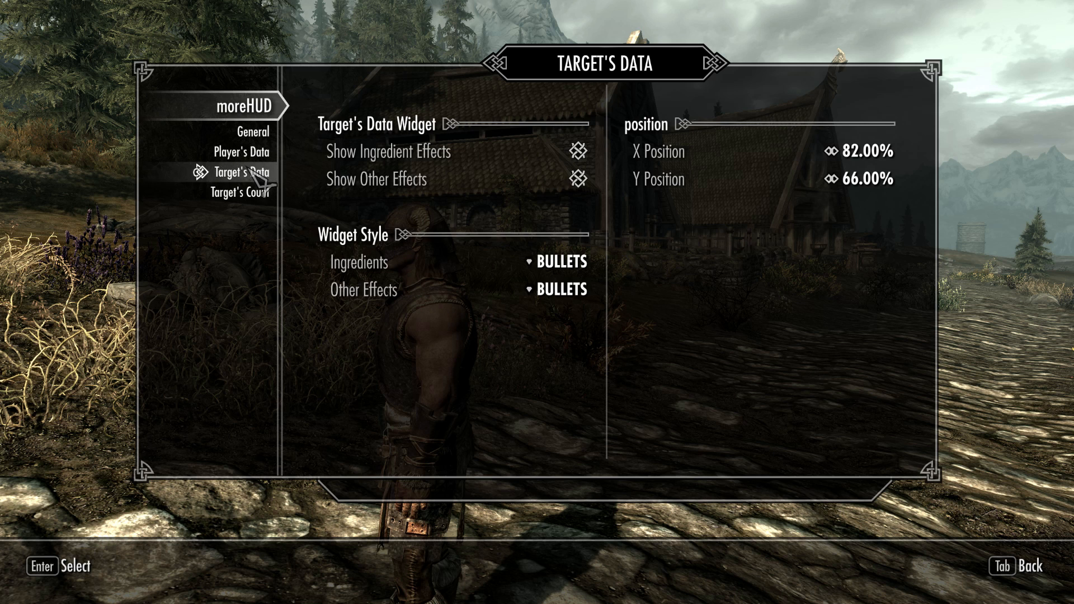
left_click(248, 193)
left_click(247, 152)
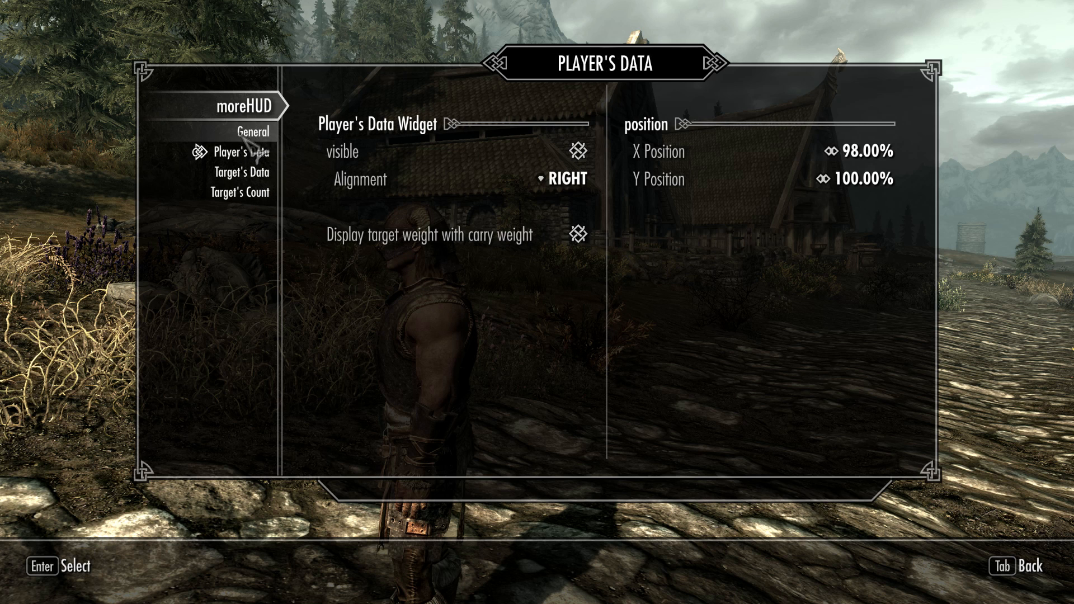
left_click(252, 132)
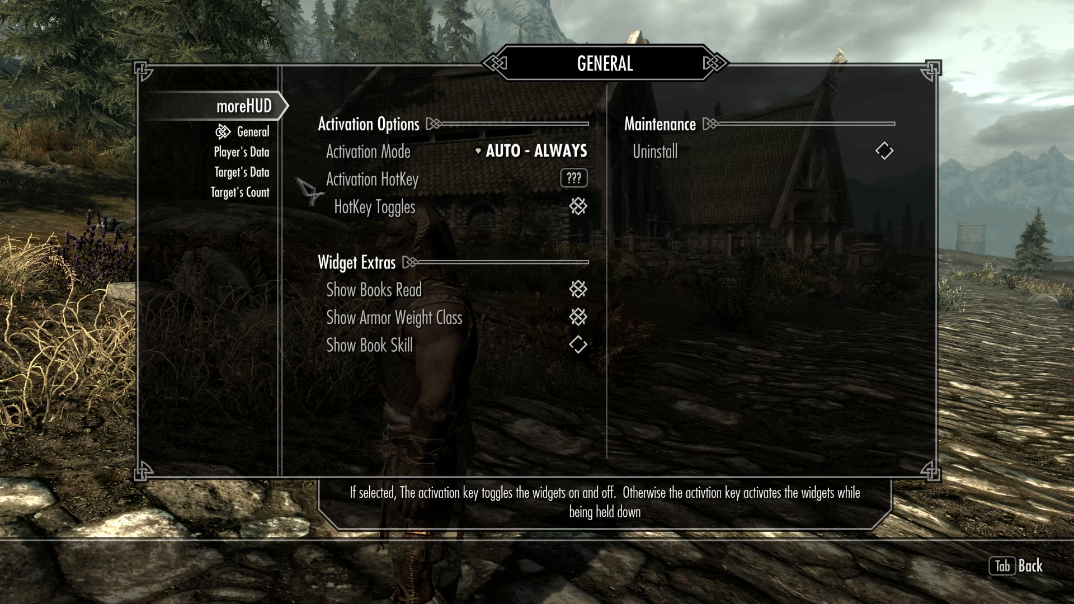
key("Tab")
Step: Toggle the Active Effects HUD in SkyUI's general settings and return to the game
left_click(249, 169)
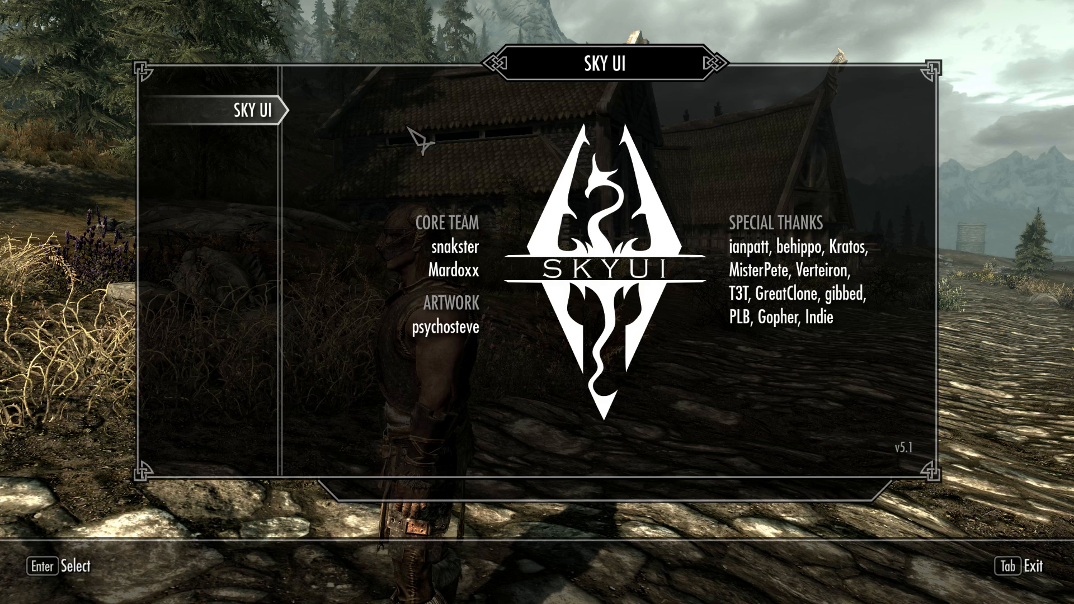
left_click(252, 133)
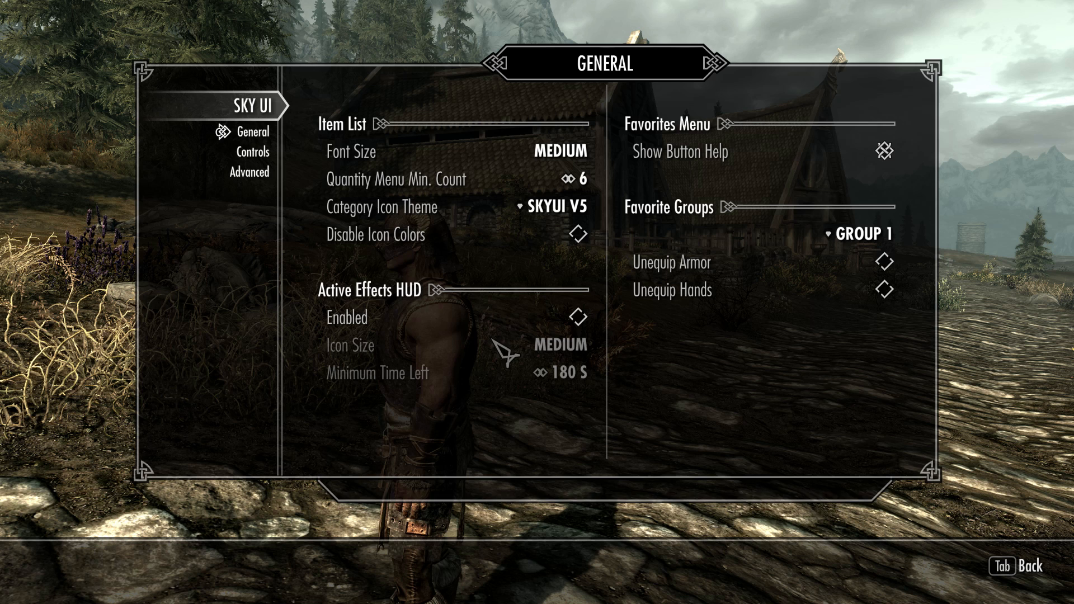
left_click(502, 321)
left_click(502, 321)
left_click(502, 321)
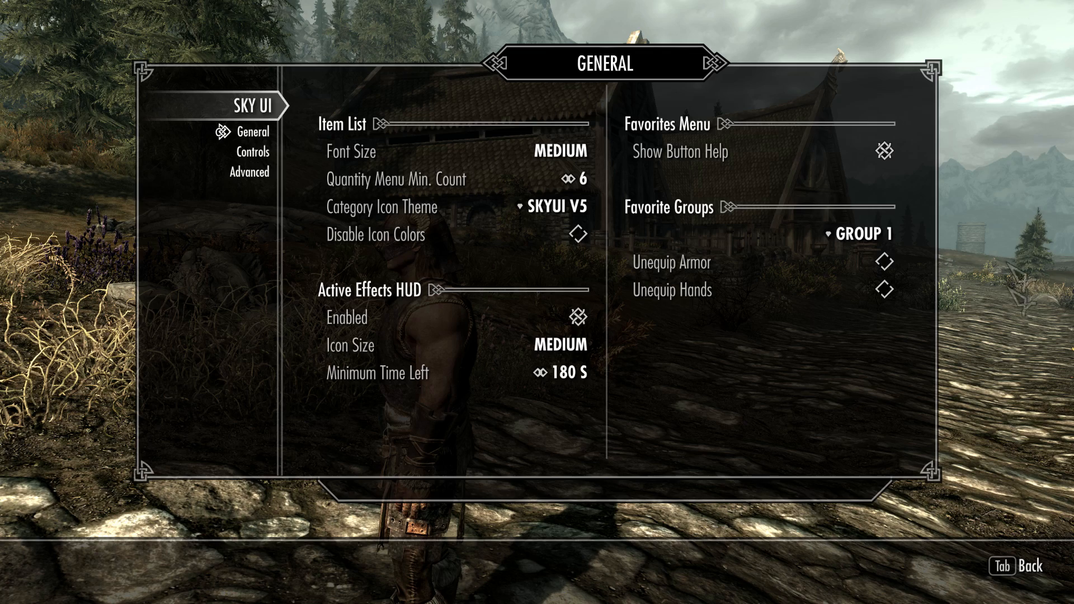
left_click(479, 317)
key("Tab")
key("Tab")
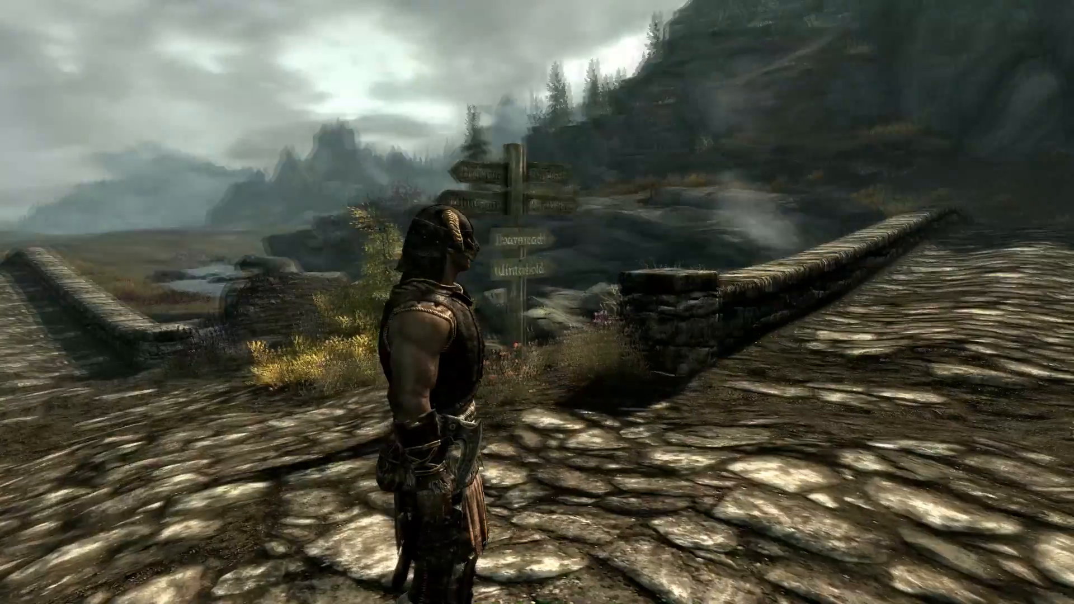
Step: Leave the game for Nexus Mods in the browser and download the main Guard Dialogue Overhaul file with the mod manager
key("Escape")
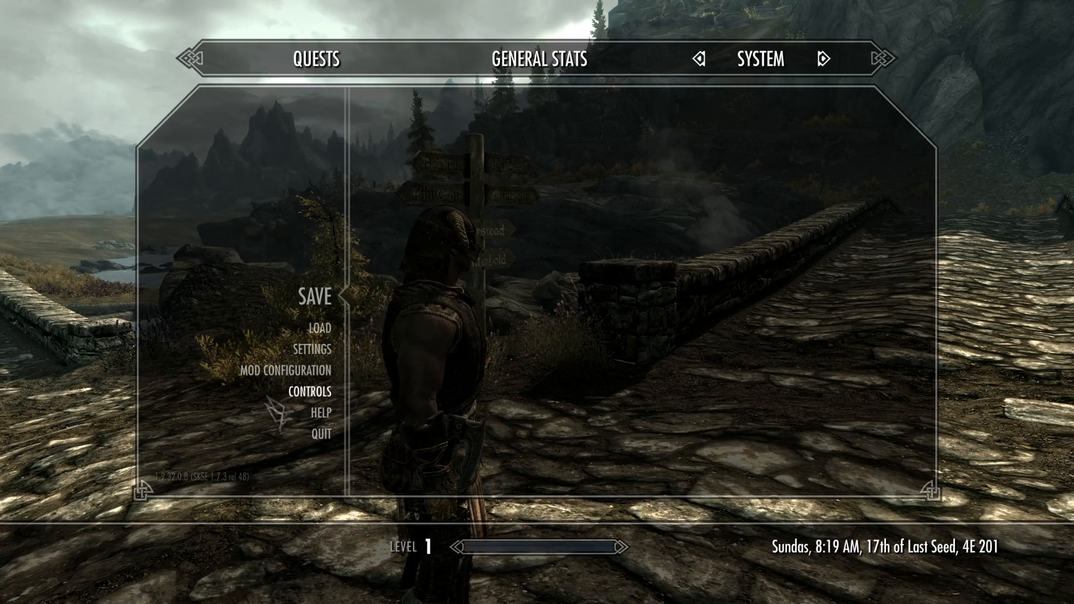
key("Return")
key("Return")
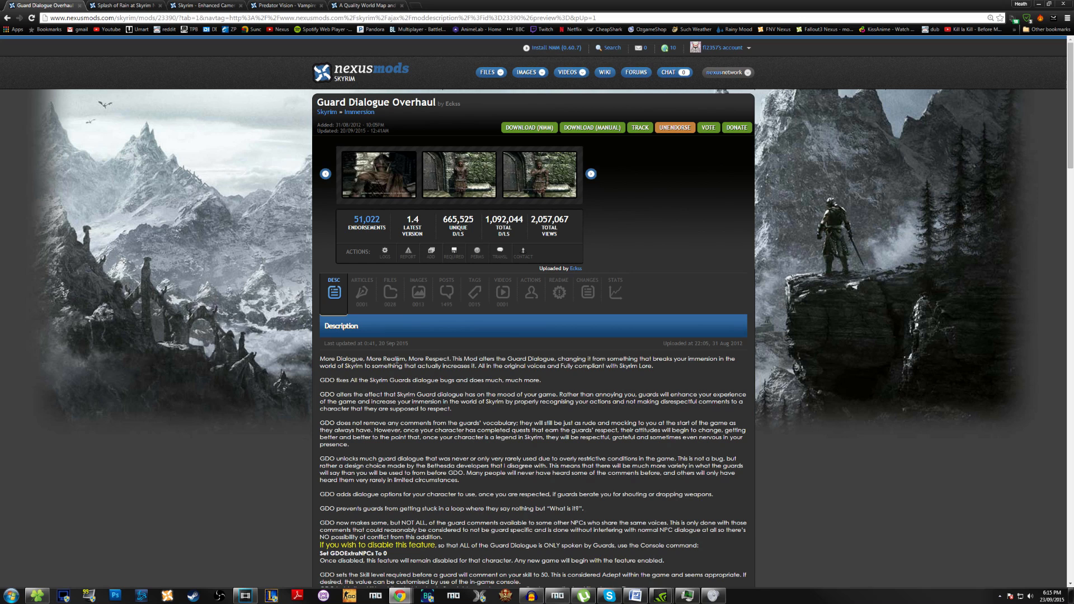
left_click(392, 303)
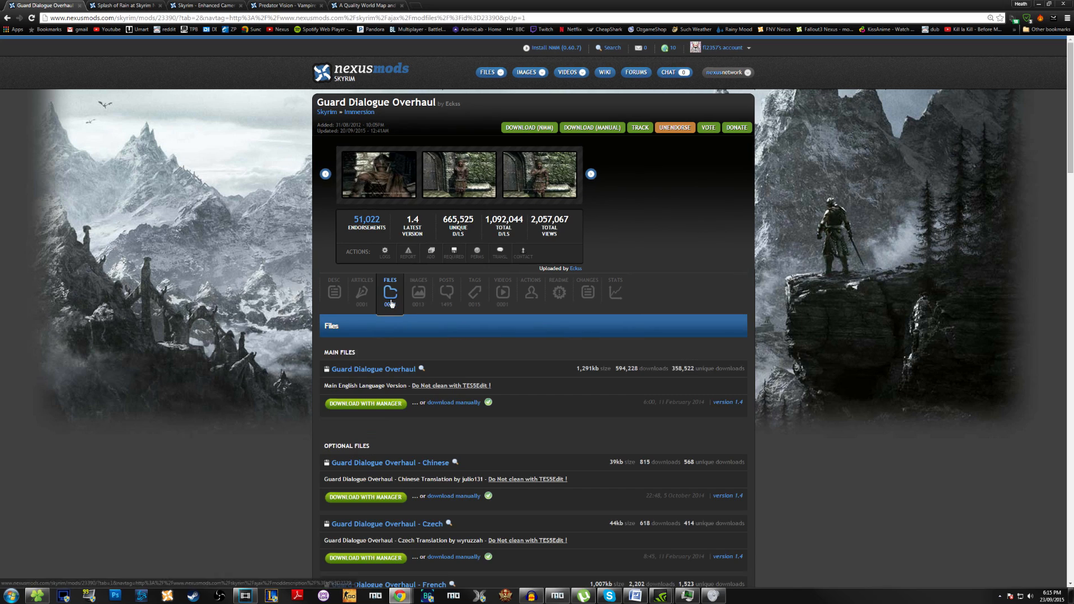
left_click(375, 404)
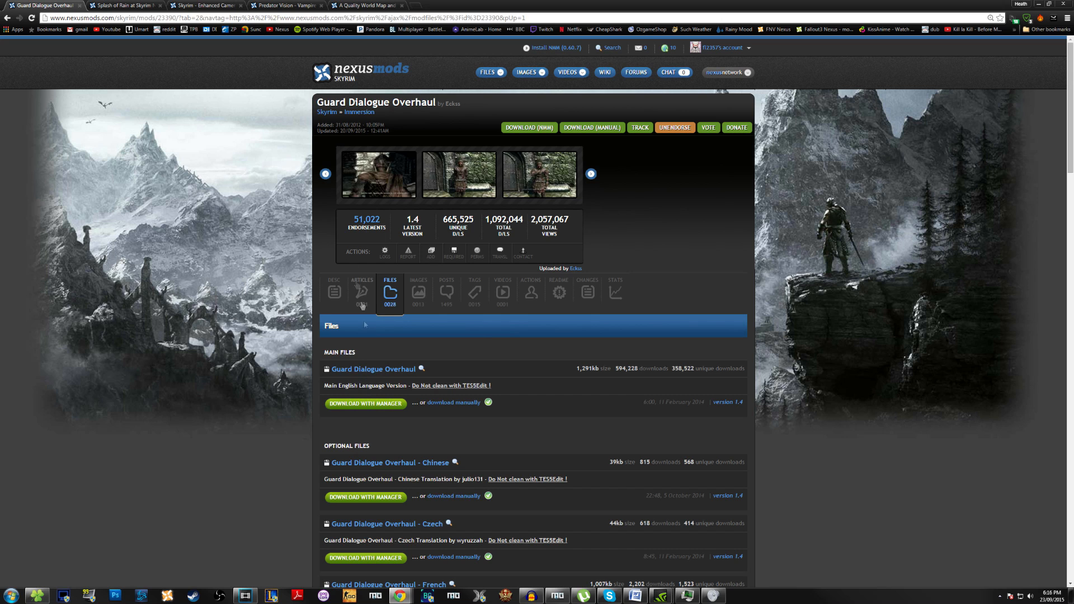
Step: Download the main file Splash of Rain v1_051 with the mod manager
left_click(151, 10)
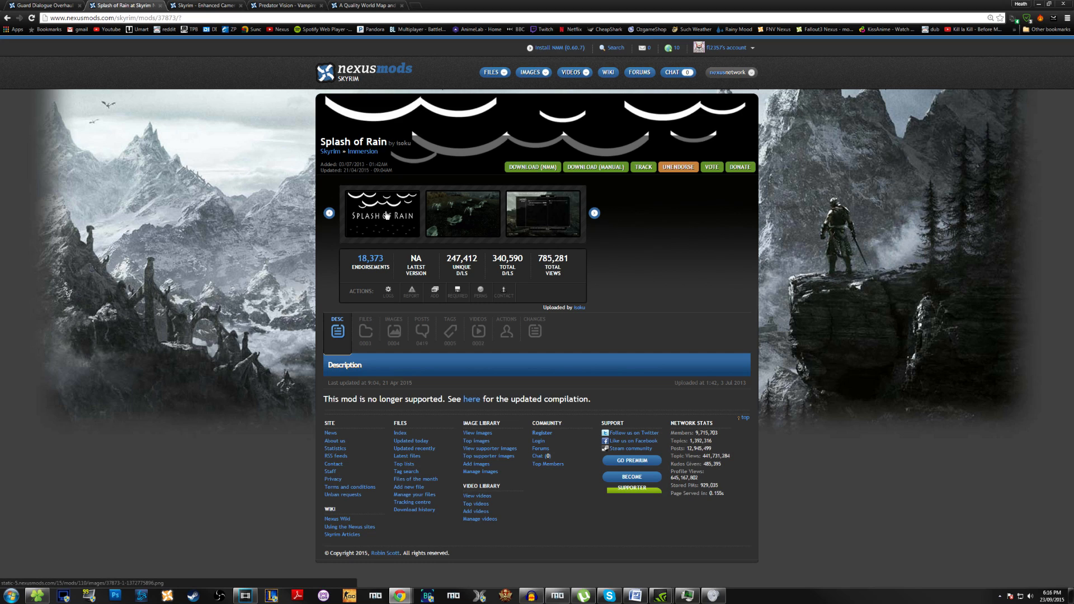
left_click(365, 332)
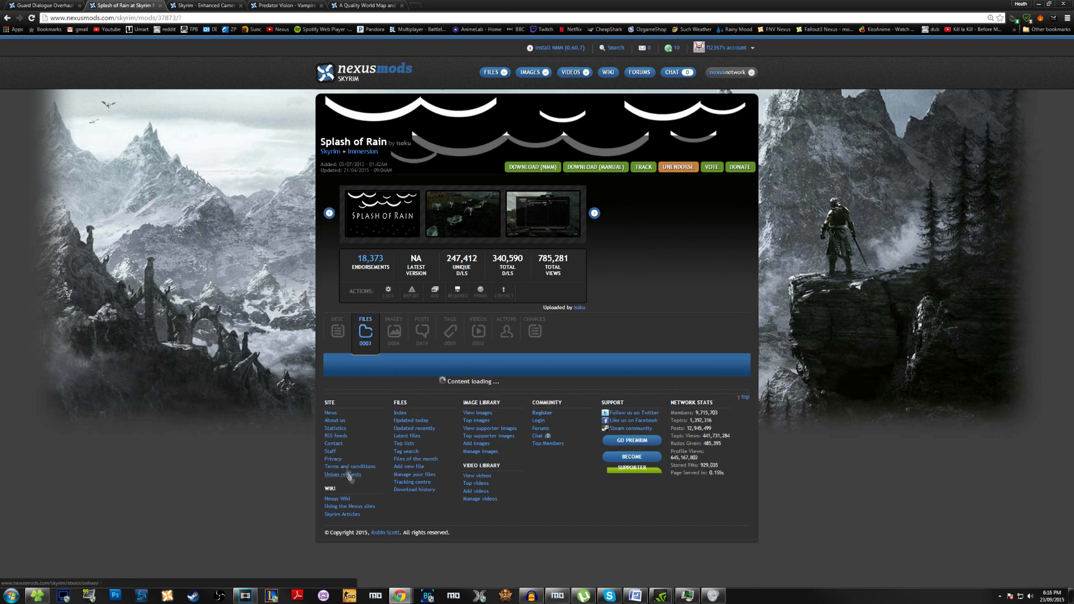
left_click(370, 444)
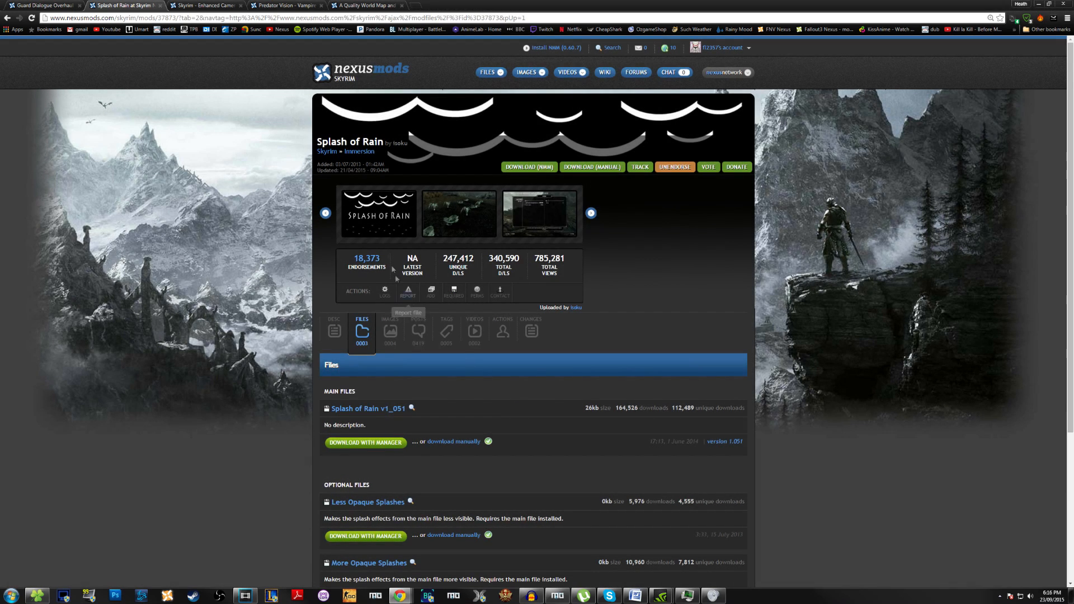
Step: Preview the Skyrim - Enhanced Camera images and download Enhanced Camera 1.2 with the mod manager, accepting the SKSE requirement notice
left_click(224, 5)
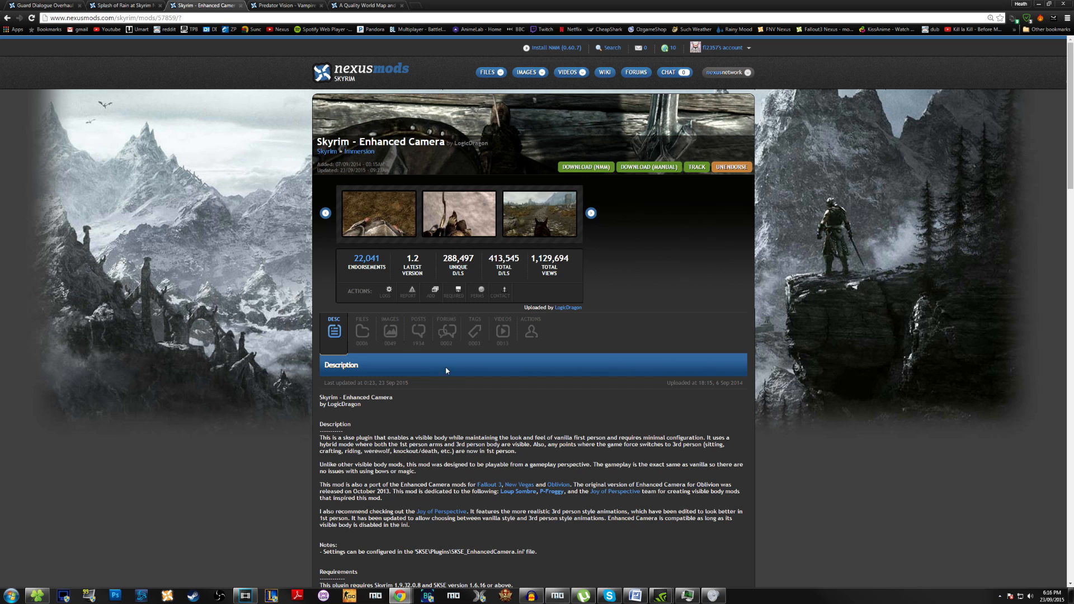
left_click(390, 221)
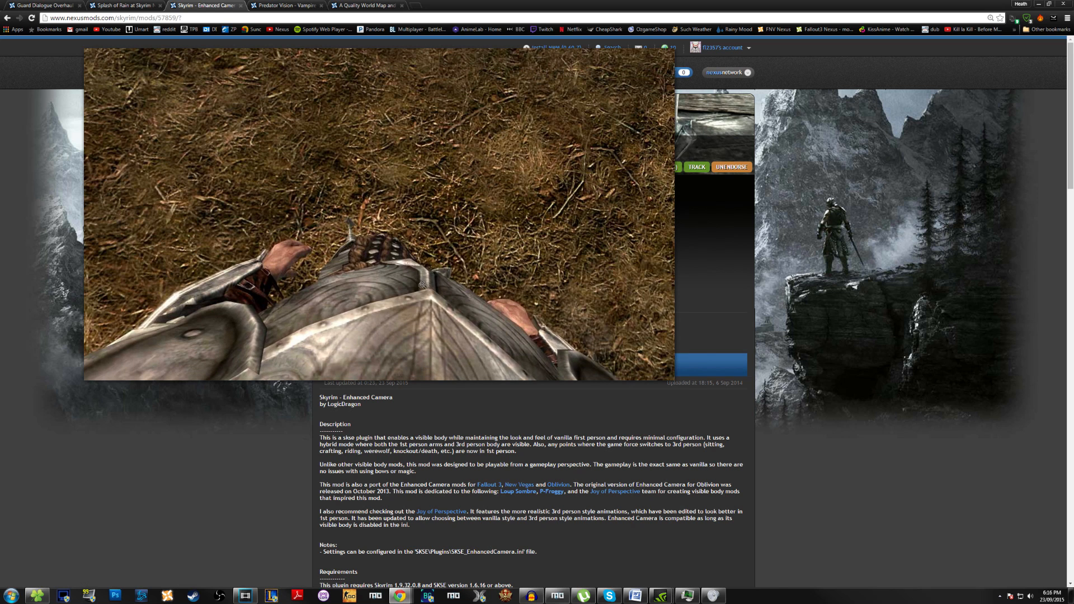
left_click(422, 212)
left_click(539, 214)
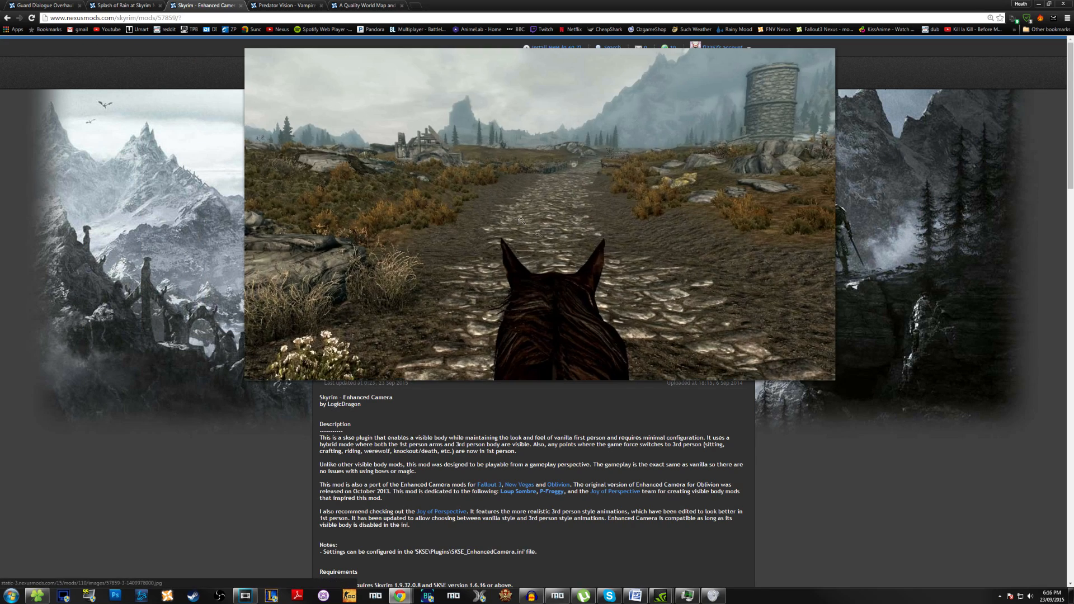
left_click(491, 208)
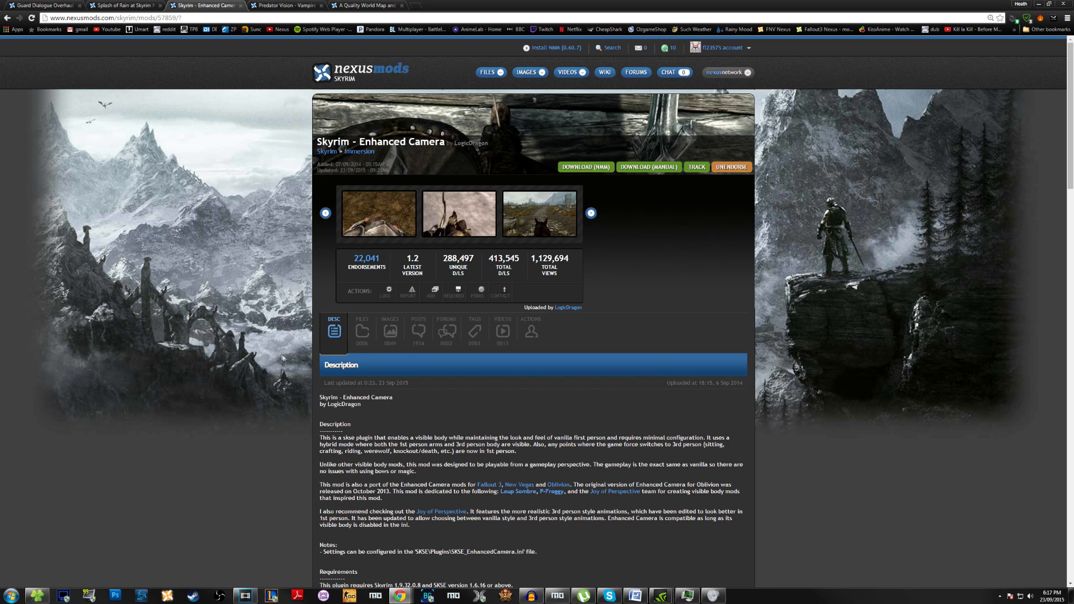
left_click(362, 331)
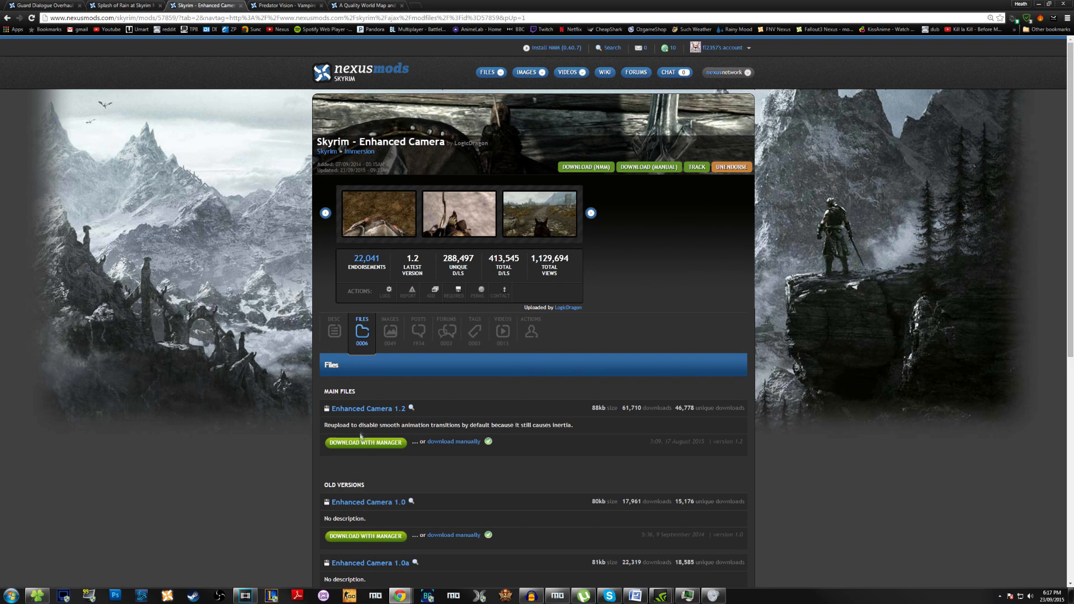
left_click(362, 442)
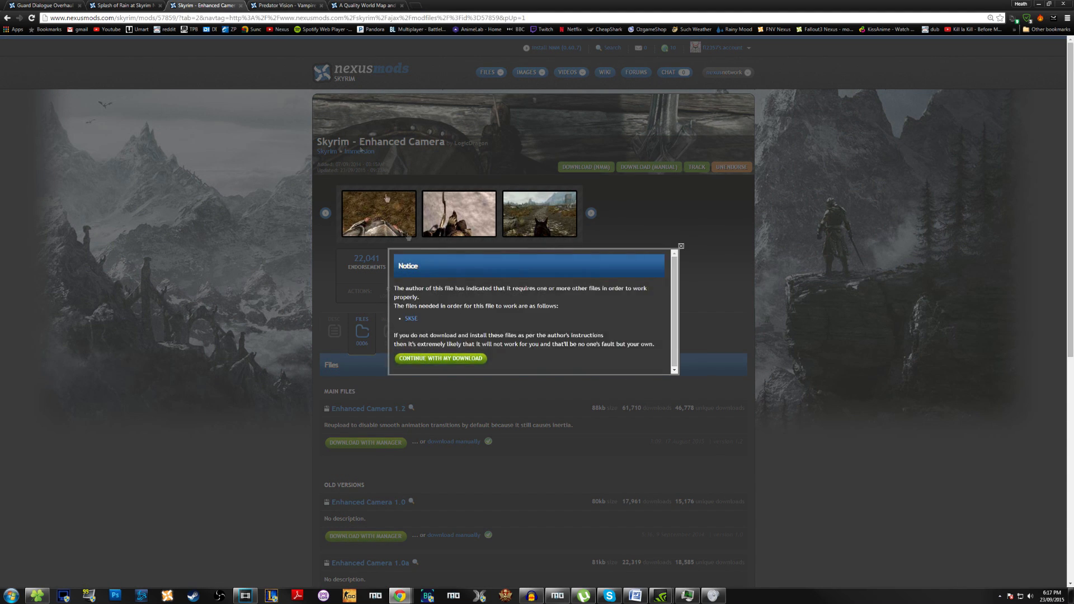
left_click(456, 360)
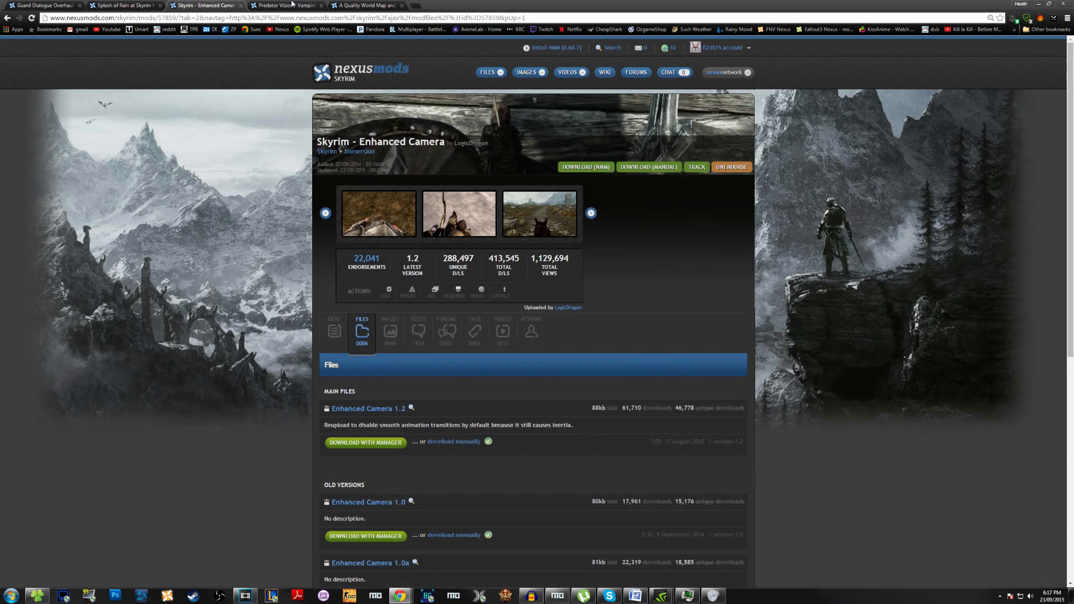
Step: Look over the Predator Vision description and download Predator Vision v 1_3 with the mod manager
left_click(292, 5)
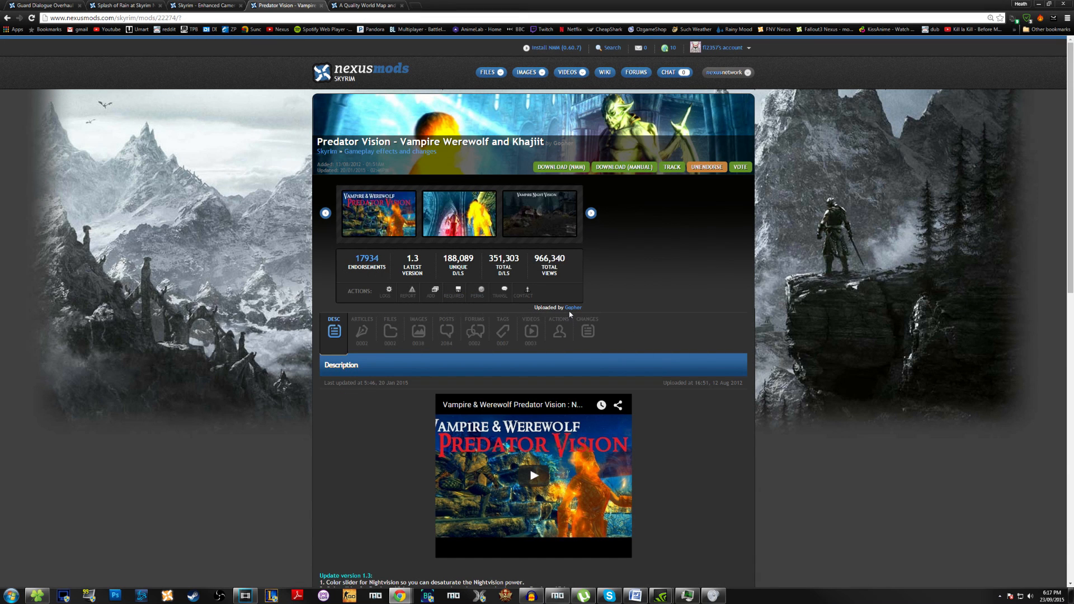
scroll(521, 318, "down", 1)
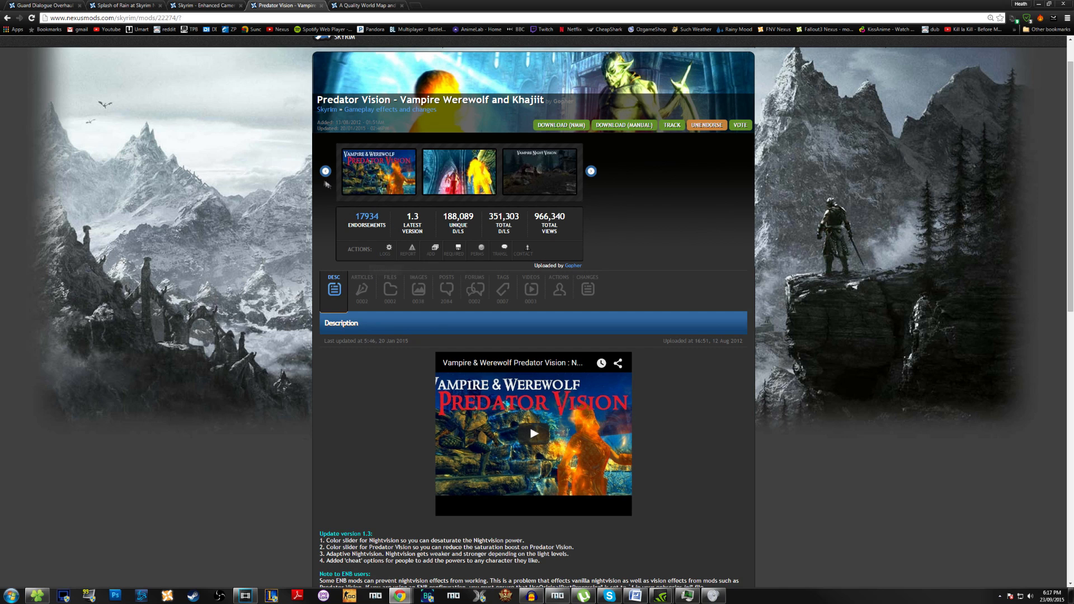
scroll(460, 228, "down", 1)
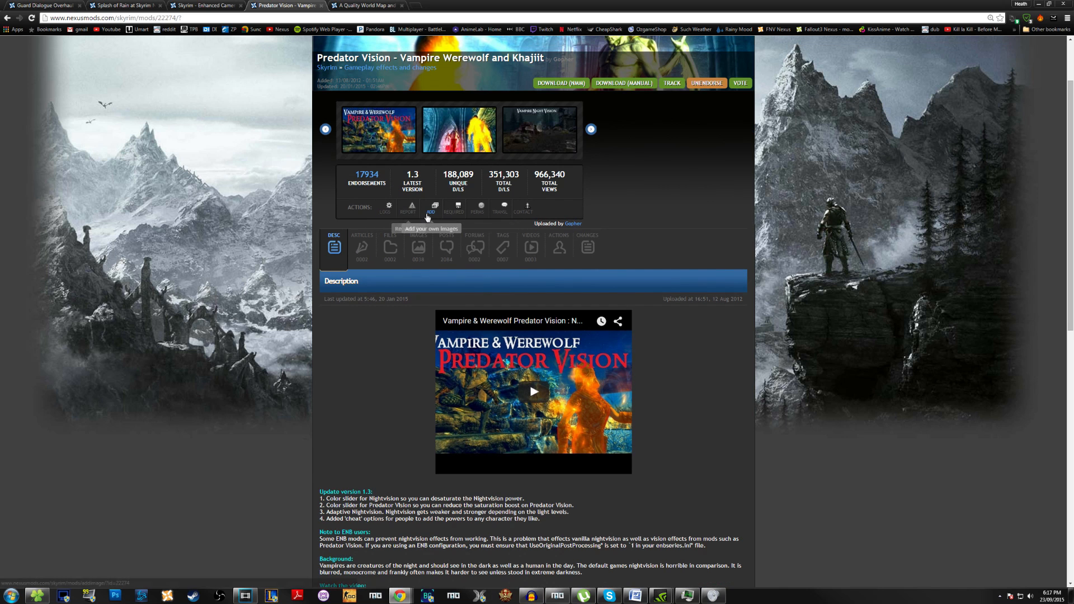
scroll(460, 229, "up", 2)
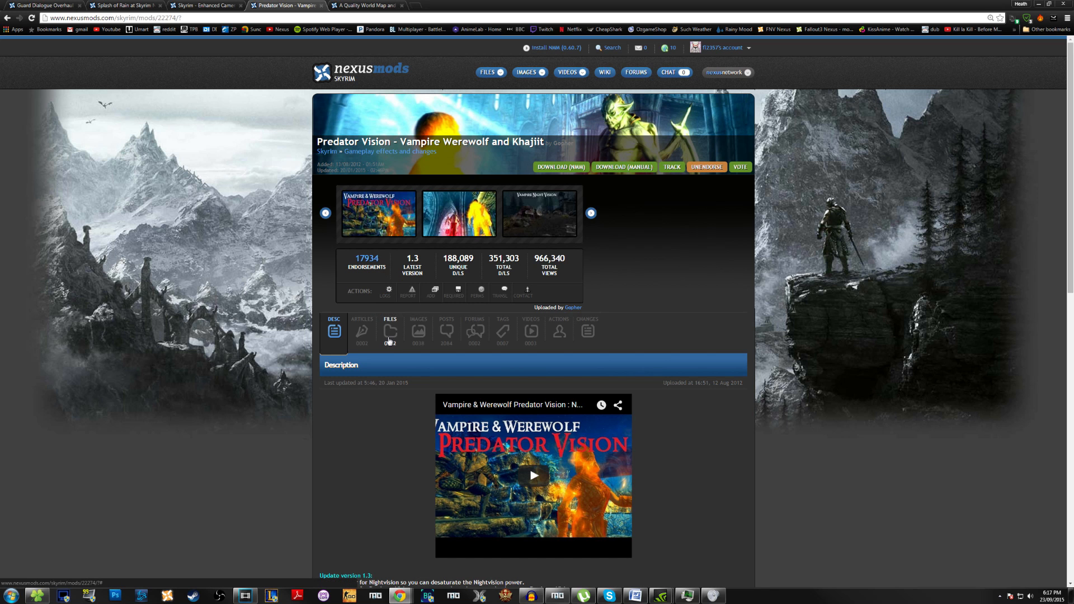
left_click(390, 335)
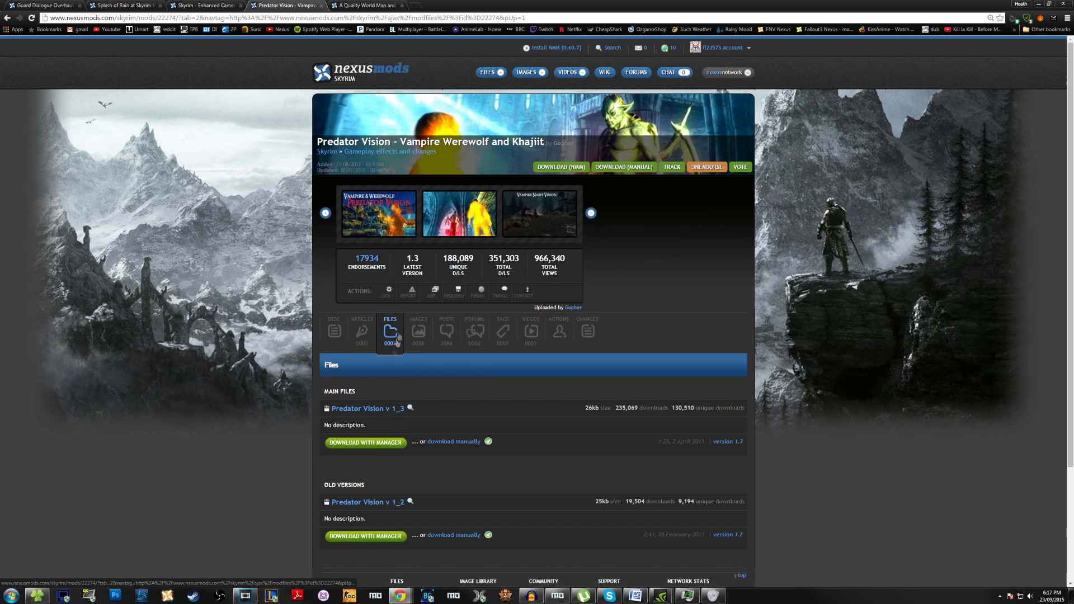
left_click(369, 443)
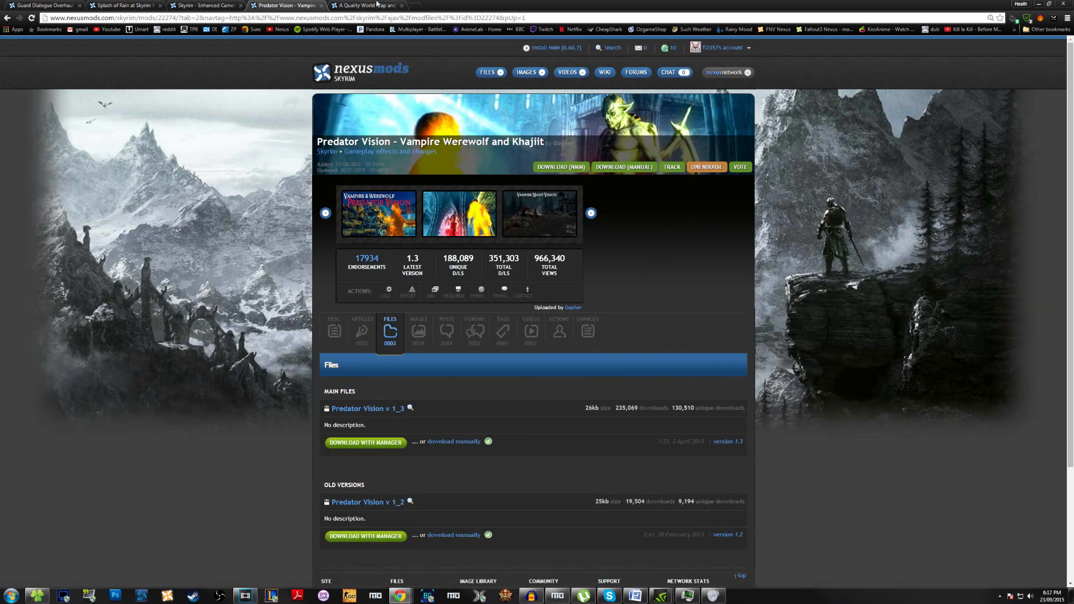
Step: Look over the A Quality World Map files and download the main New Installer file with the mod manager
key("ctrl+Tab")
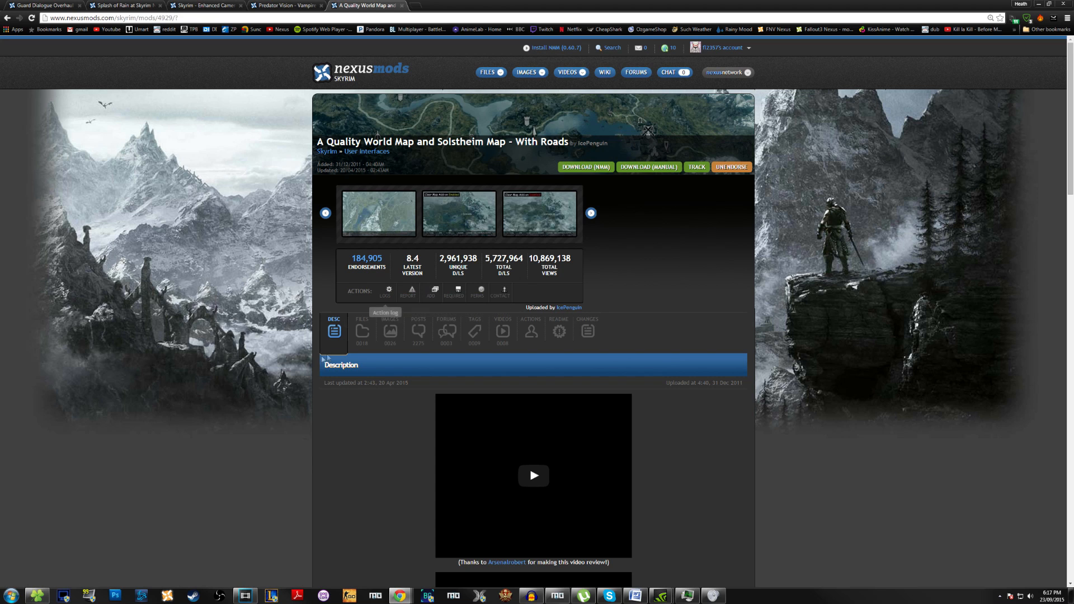
left_click(354, 342)
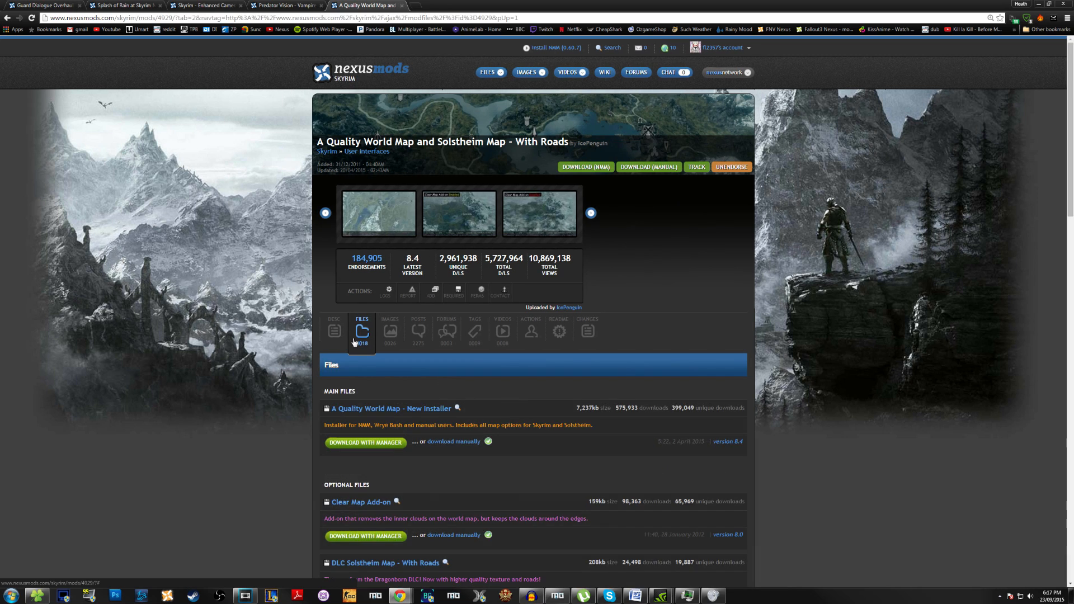
scroll(353, 341, "down", 2)
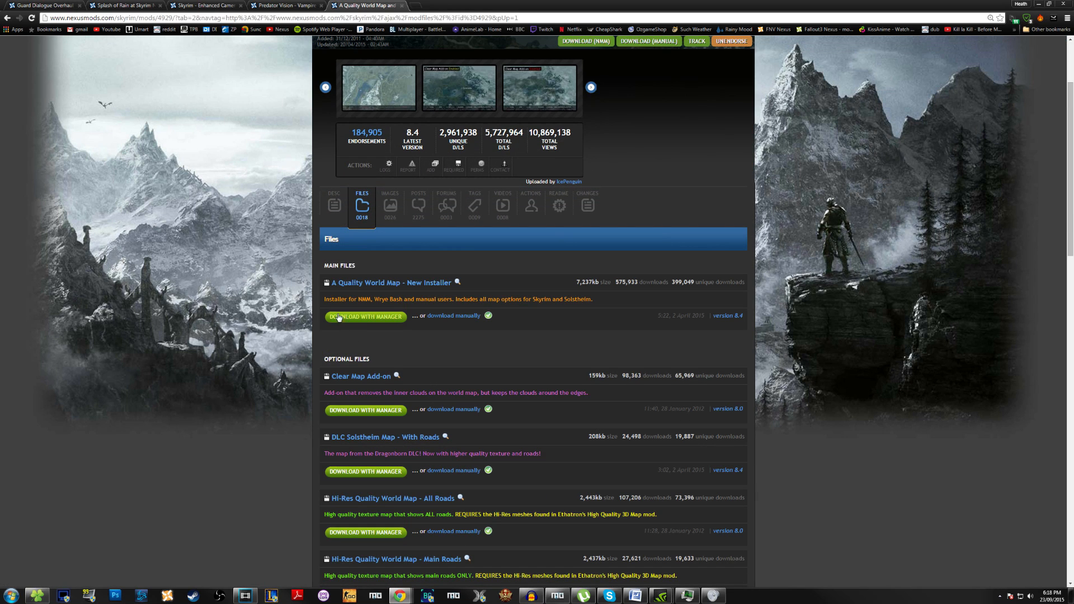
scroll(322, 319, "down", 1)
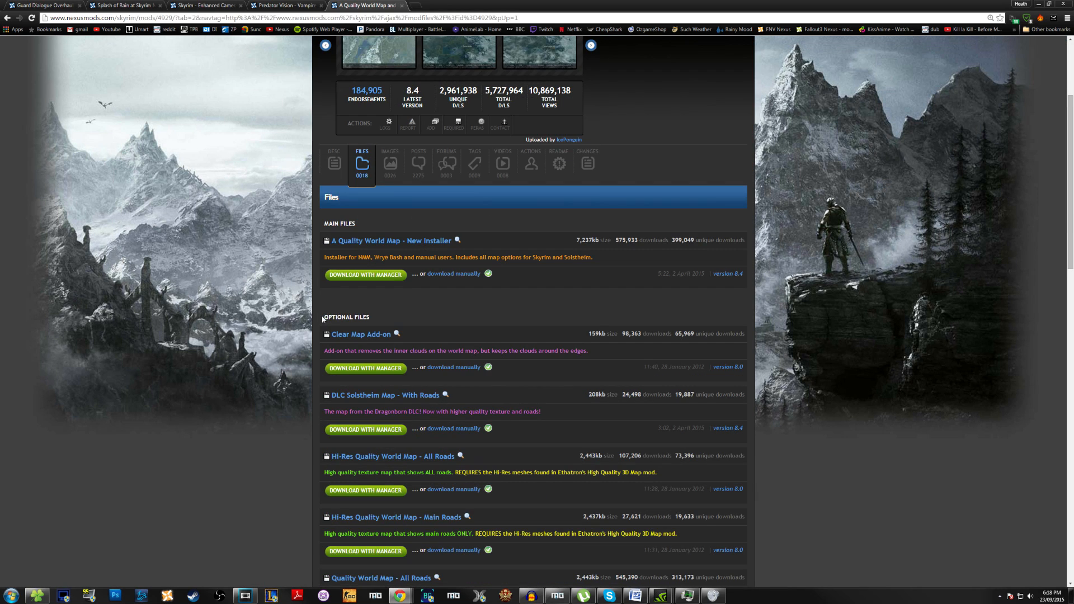
scroll(322, 319, "down", 3)
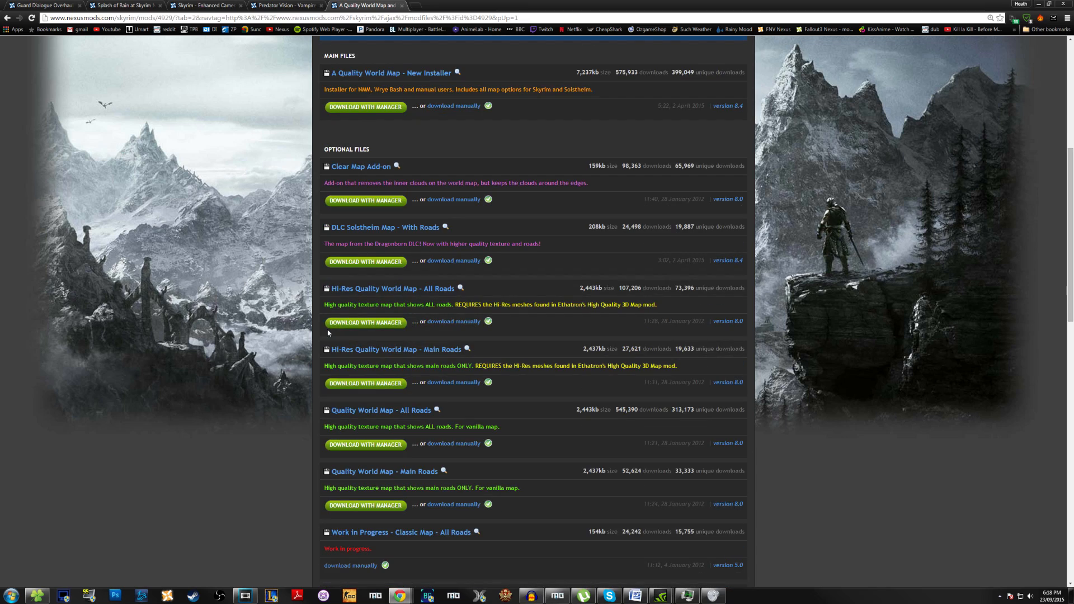
scroll(328, 332, "up", 3)
left_click(380, 279)
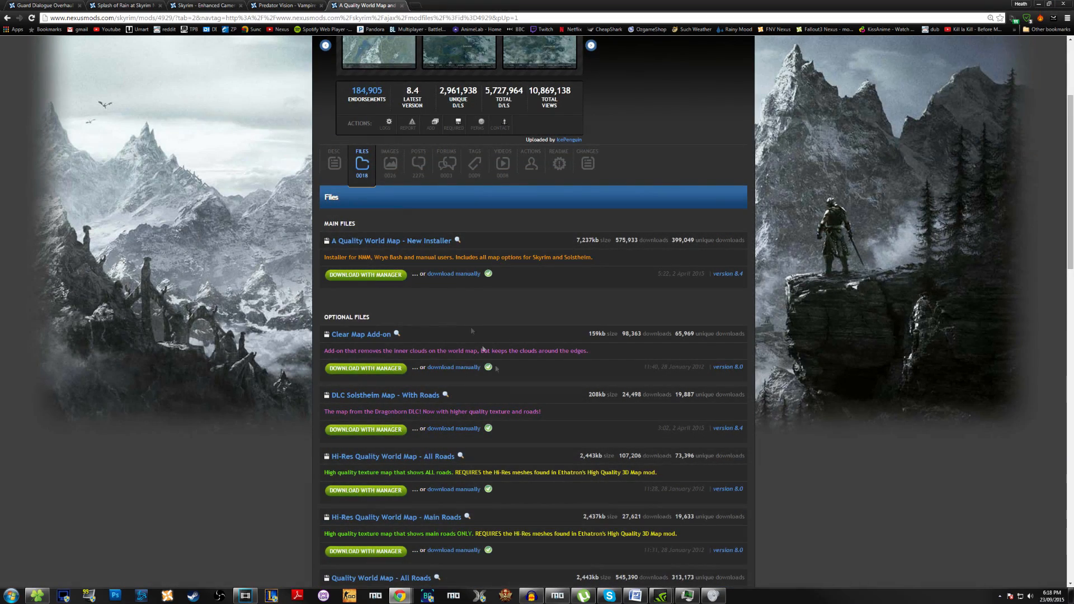
Step: Switch to Mod Organizer, maximize its window and remove the already installed entries from the downloads list
mouse_move(559, 596)
left_click(557, 549)
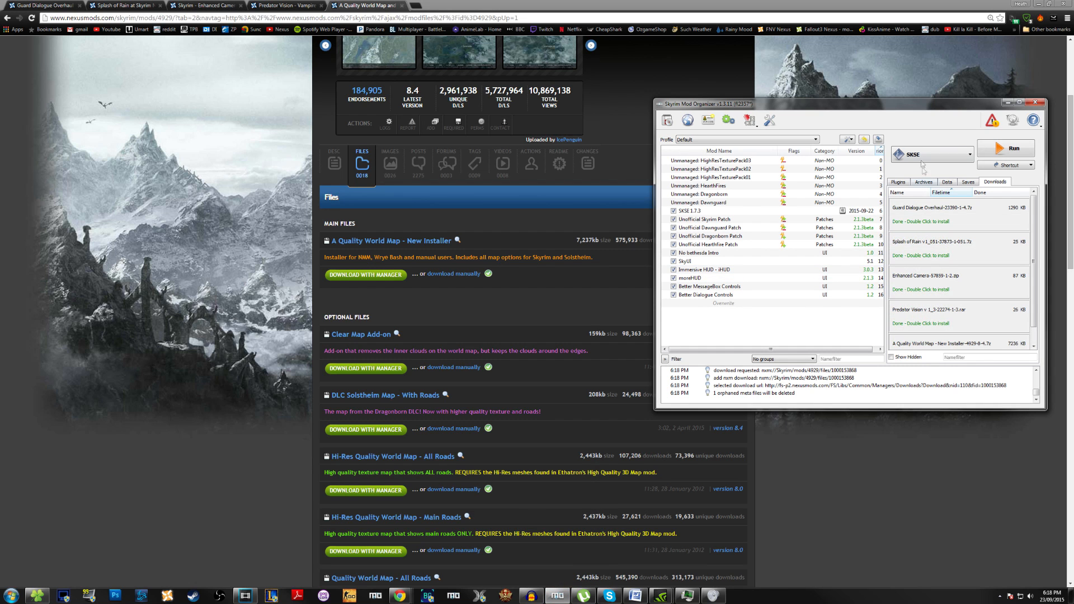
double_click(877, 103)
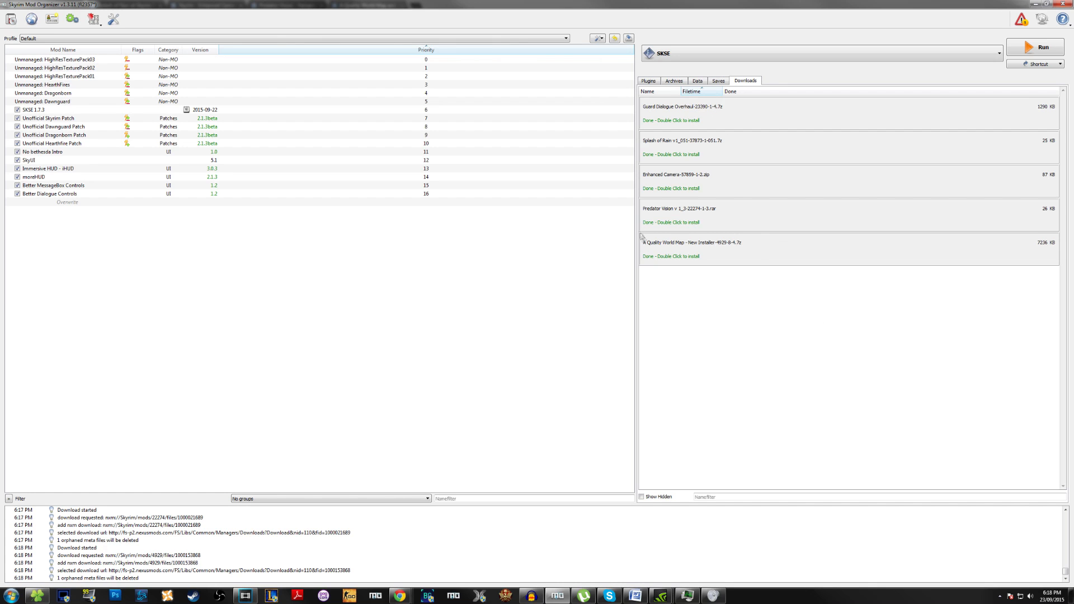
right_click(715, 260)
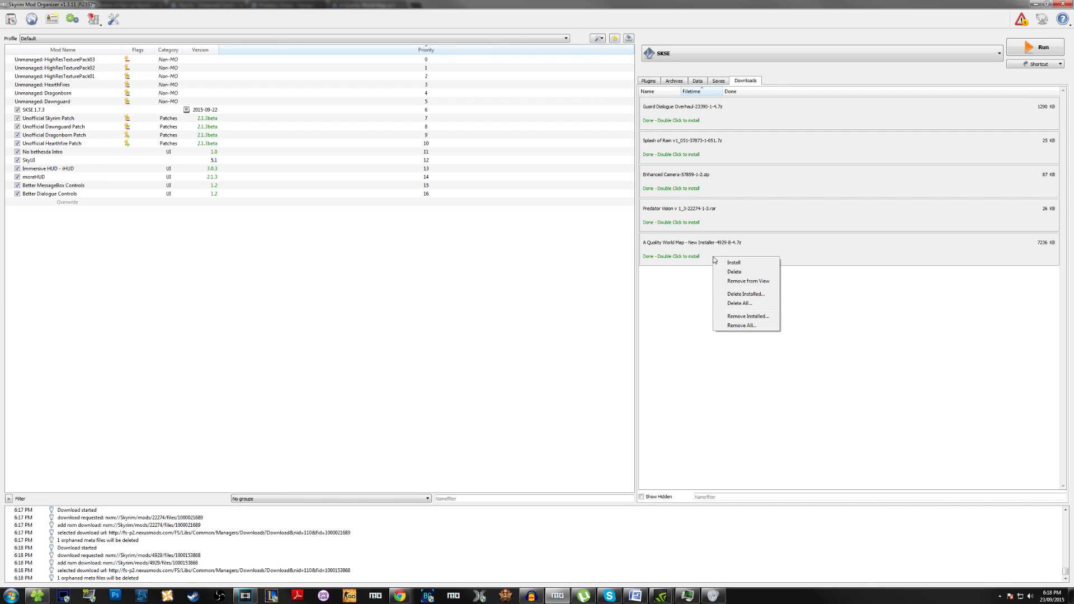
left_click(749, 317)
left_click(580, 304)
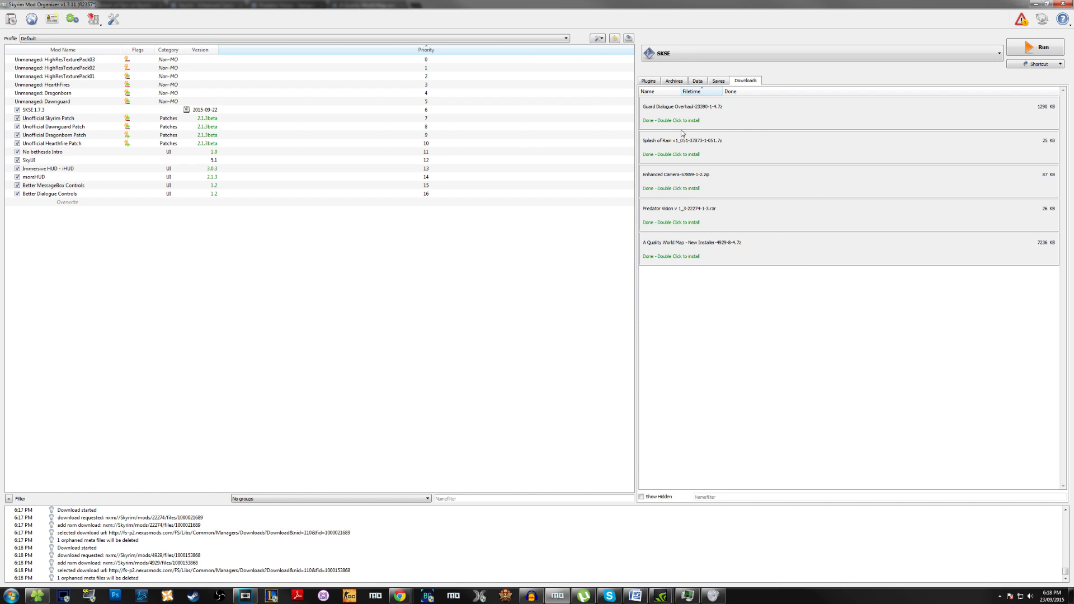
Step: Install Guard Dialogue Overhaul and Splash of Rain from the downloads through the manual install dialog, keeping all their contents and suggested names
double_click(694, 109)
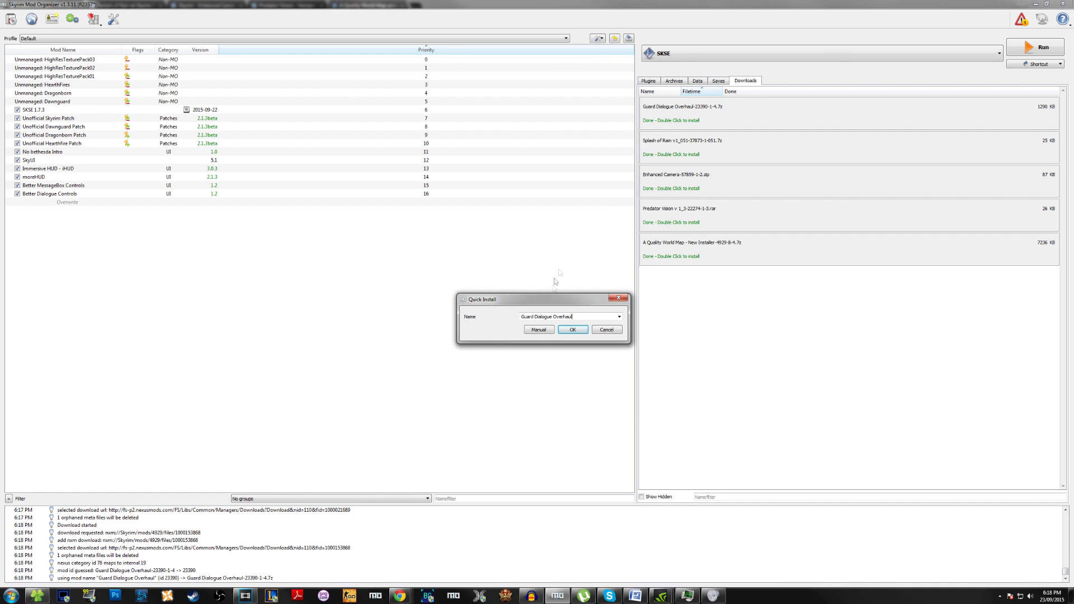
left_click(544, 332)
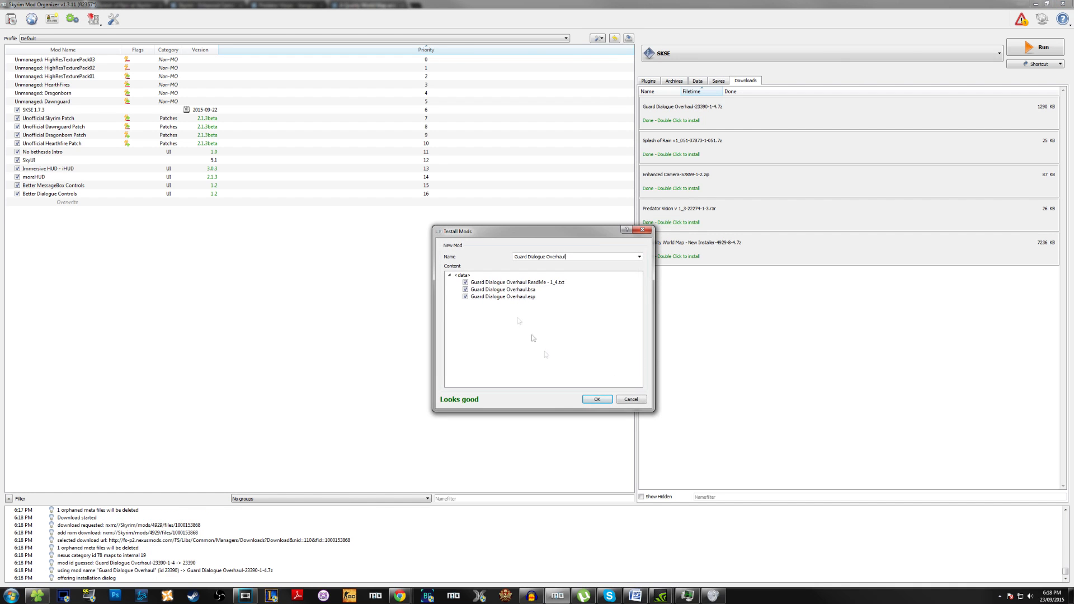
left_click(597, 399)
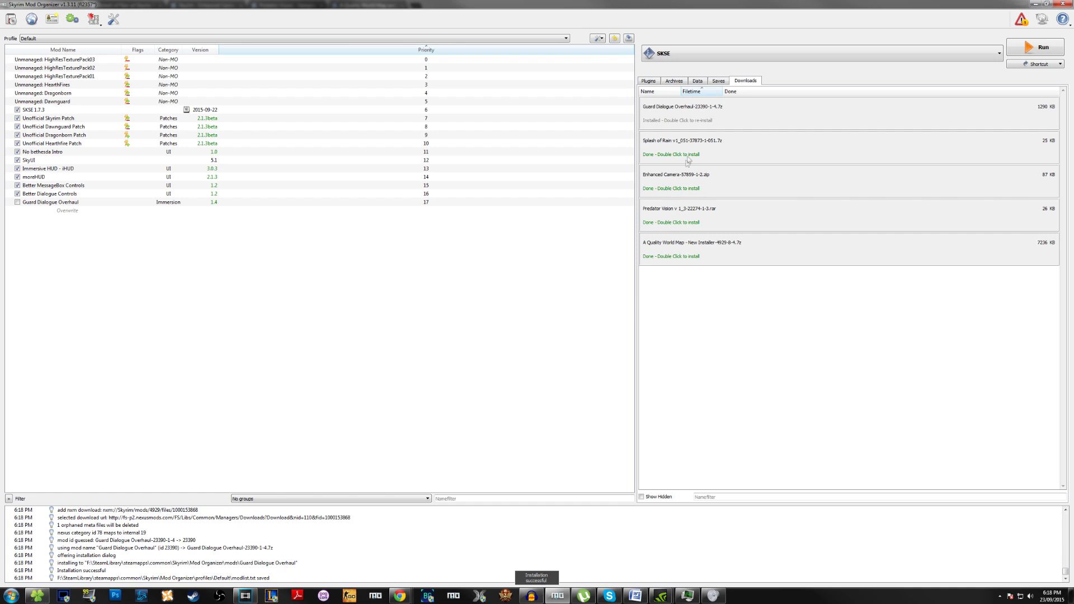
double_click(691, 147)
left_click(540, 333)
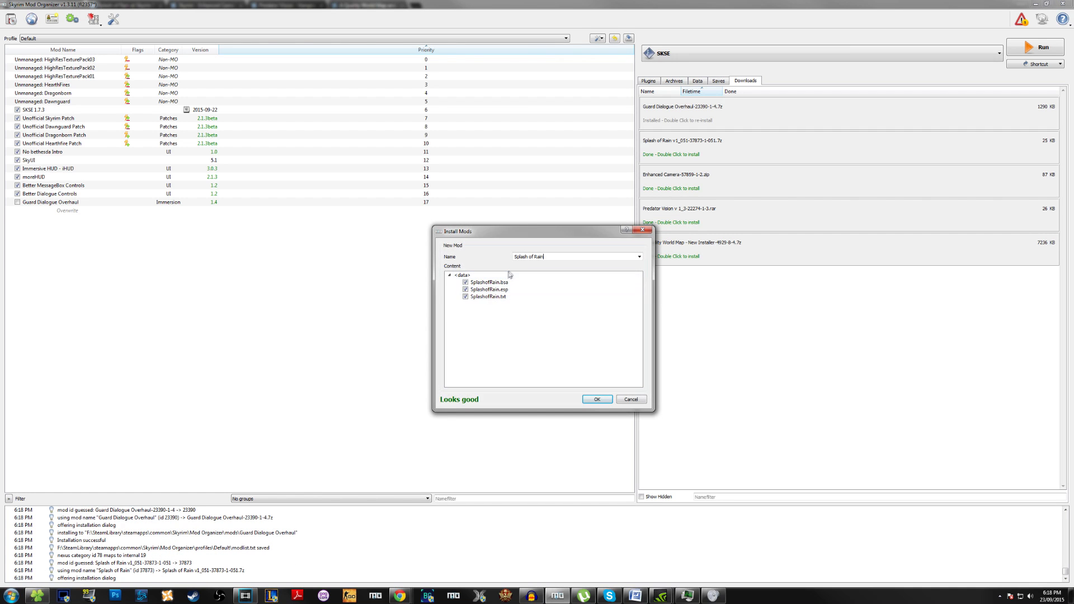
left_click(597, 399)
Step: Install Skyrim - Enhanced Camera and Predator Vision from the downloads through the manual install dialog, keeping all their contents
double_click(685, 188)
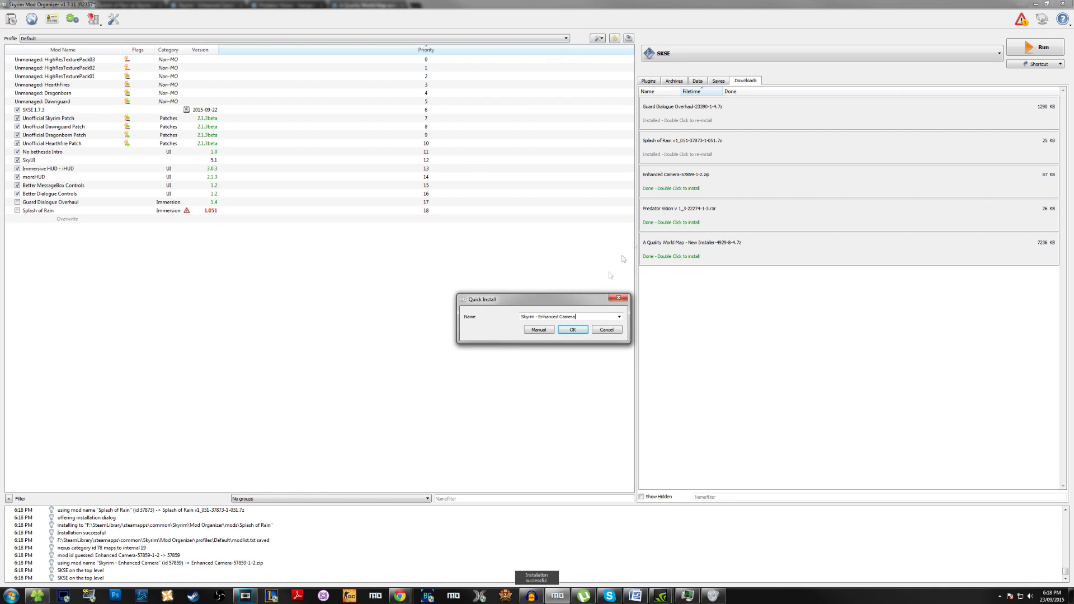
left_click(541, 331)
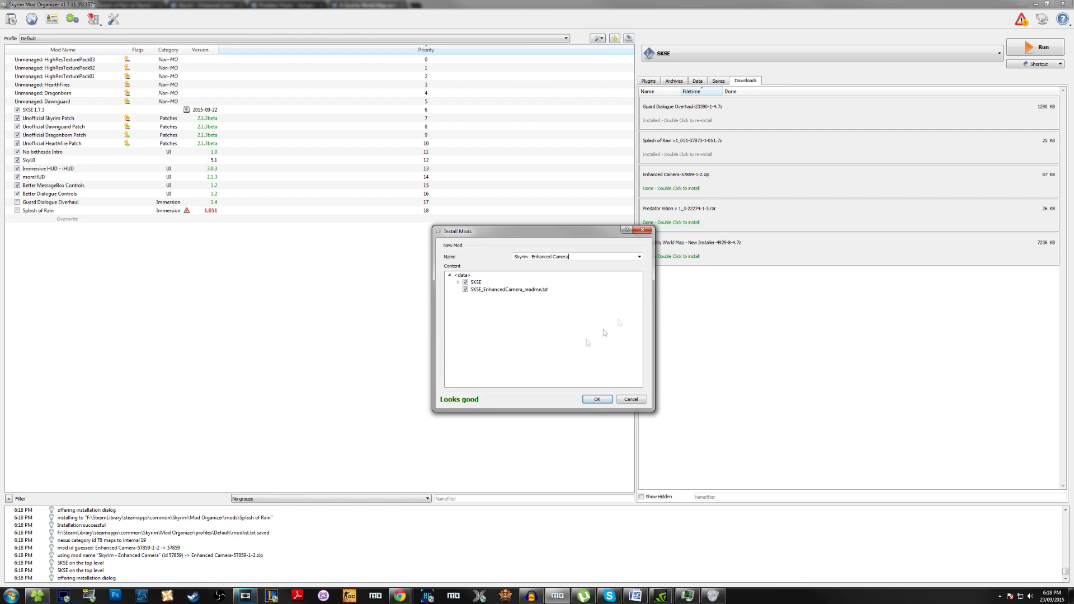
left_click(597, 399)
double_click(678, 221)
left_click(541, 332)
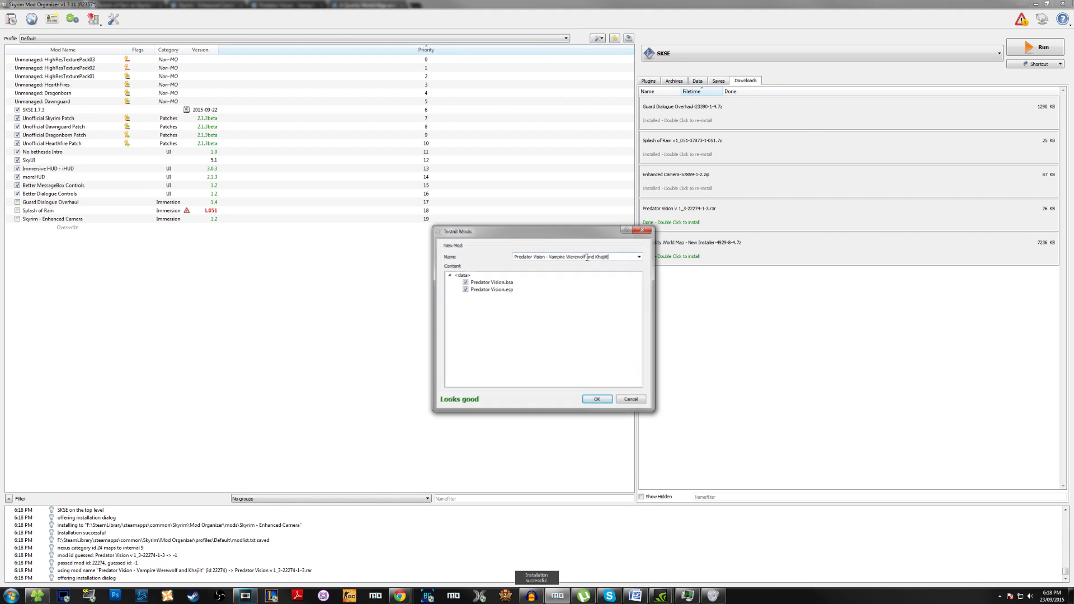
left_click(593, 400)
Step: Install A Quality World Map with all roads for hi-res meshes, the Solstheim map and the Clear Map add-on, checking the installer's preview first
double_click(666, 256)
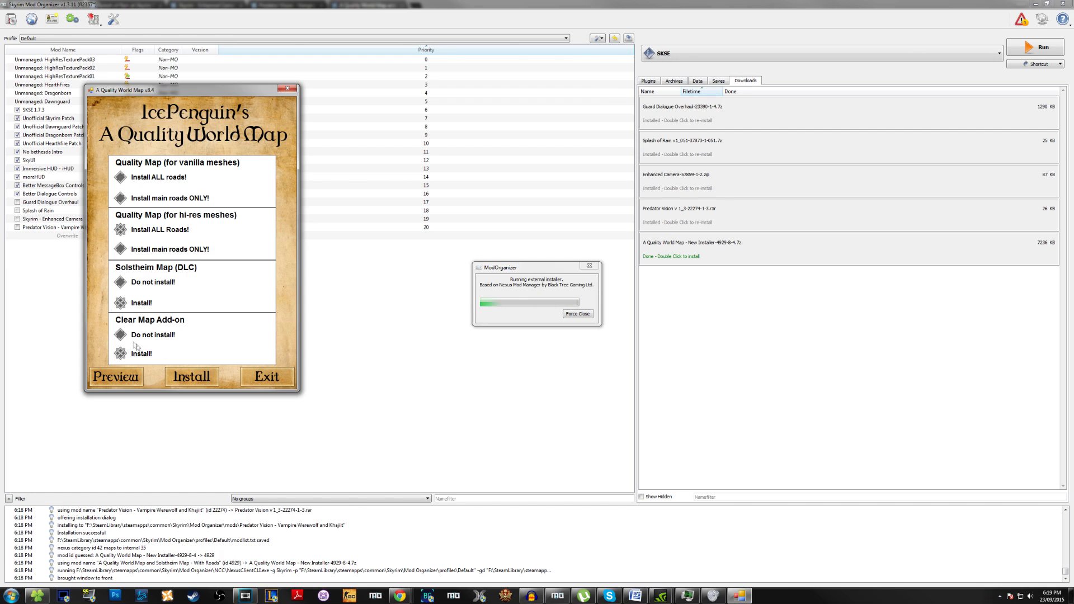
left_click(116, 377)
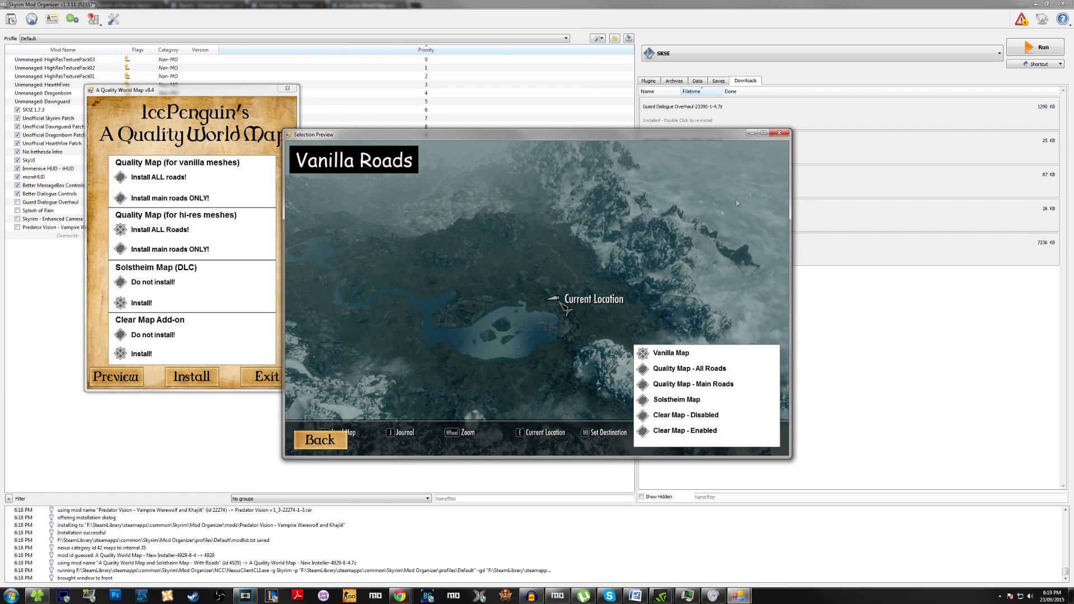
left_click(776, 135)
left_click(204, 376)
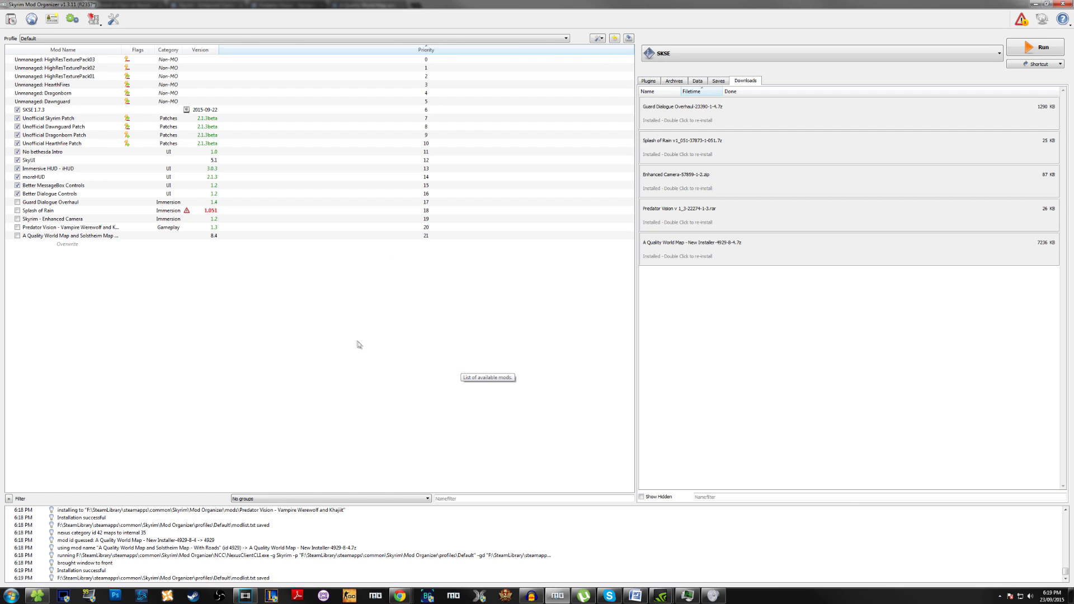
Step: Enable Guard Dialogue Overhaul, Splash of Rain, Enhanced Camera, Predator Vision and A Quality World Map, check the plugin list and launch Skyrim through SKSE
left_click(17, 202)
left_click(17, 210)
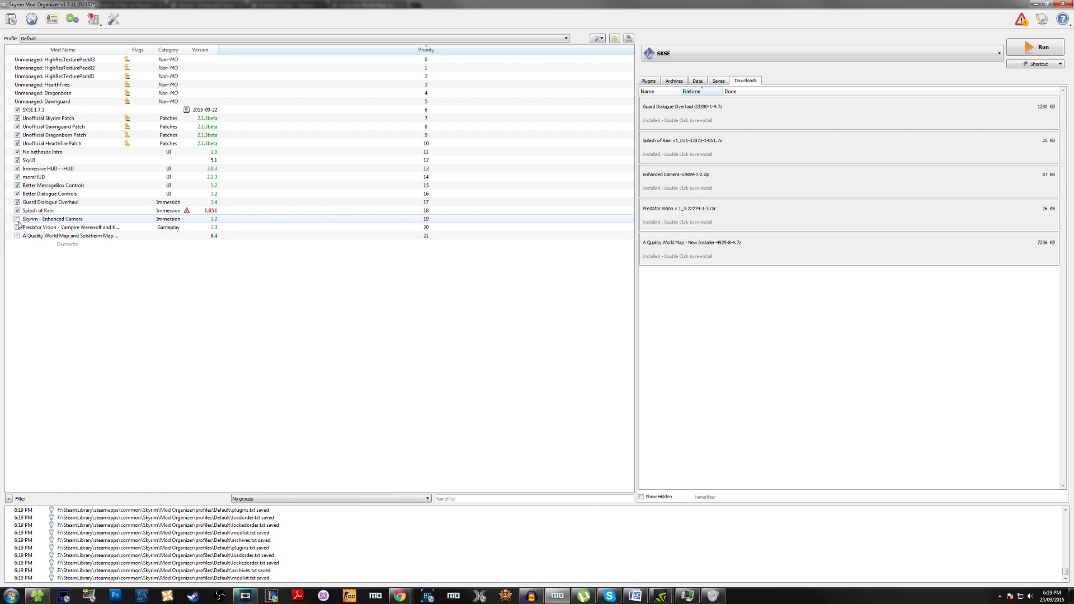
left_click(18, 219)
left_click(17, 228)
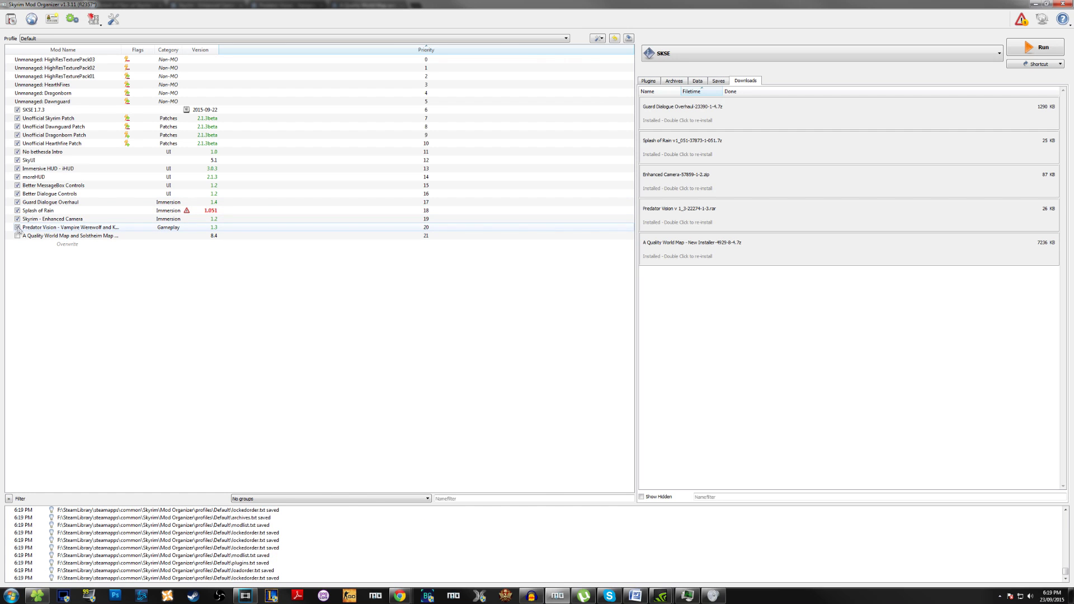
left_click(17, 236)
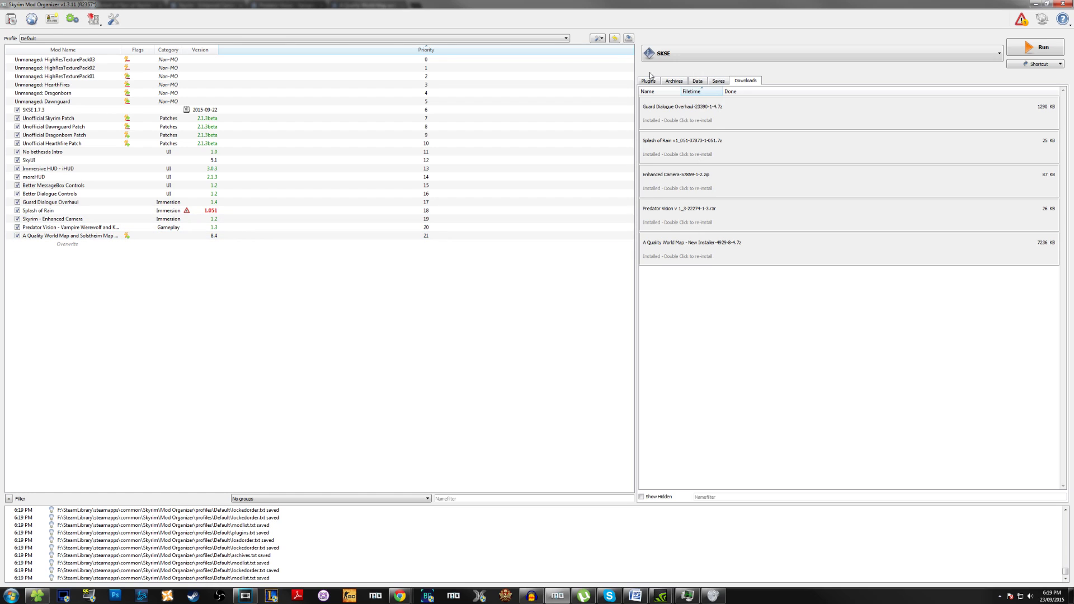
left_click(649, 79)
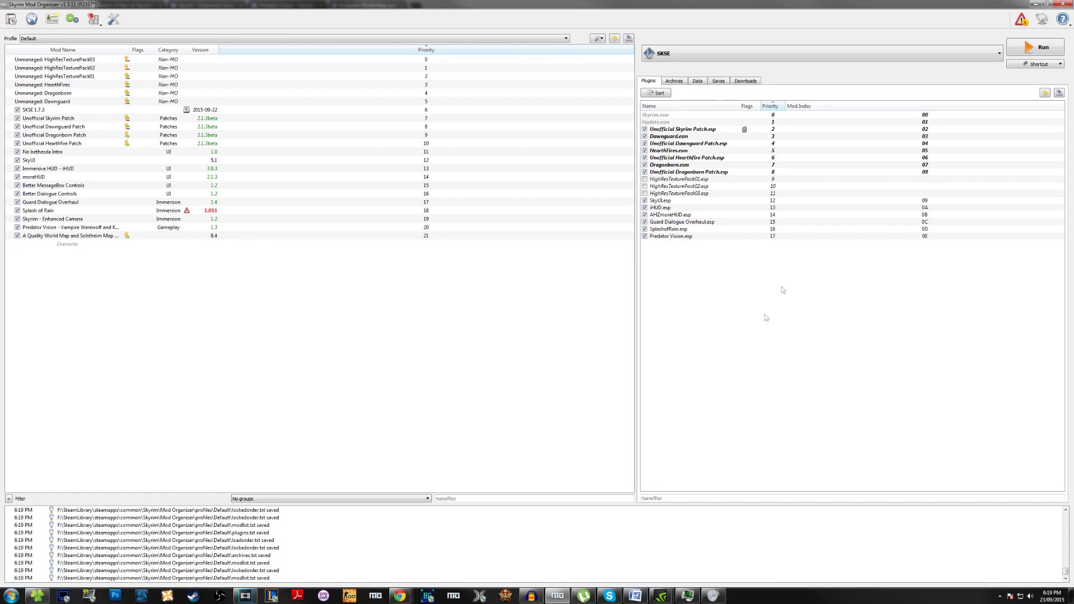
left_click(1040, 47)
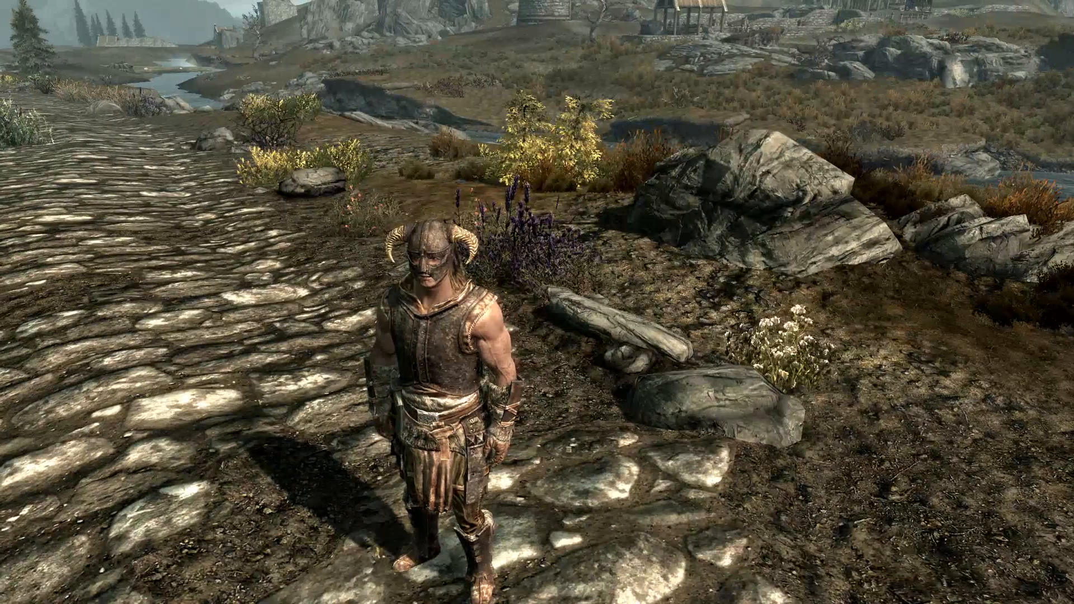
Step: Review the Predator Vision keys, brightness, sound and cheat settings in the in-game mod configuration
key("Escape")
left_click(294, 369)
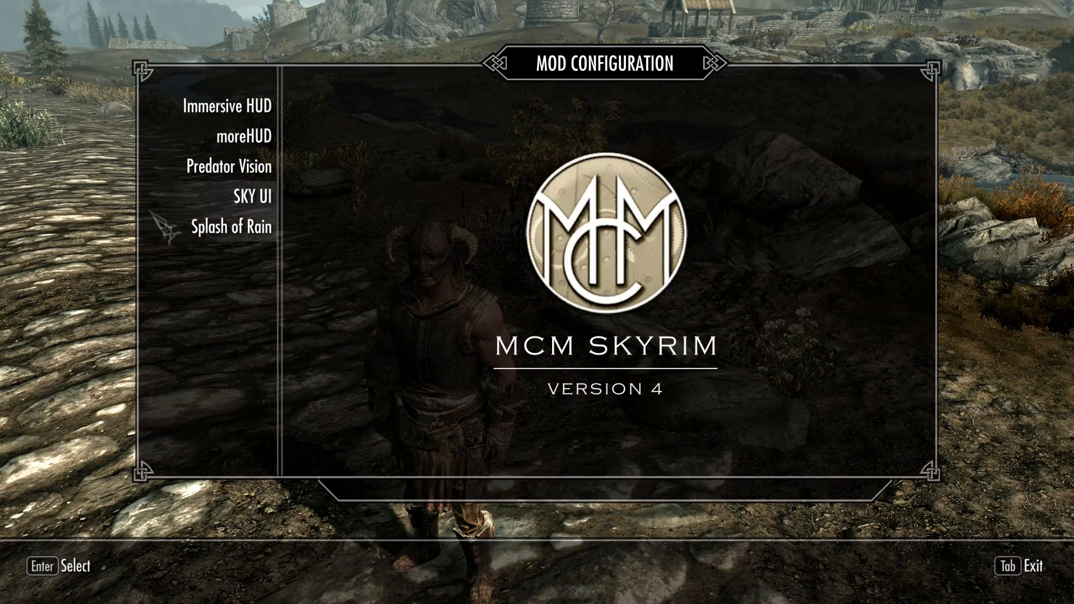
left_click(197, 175)
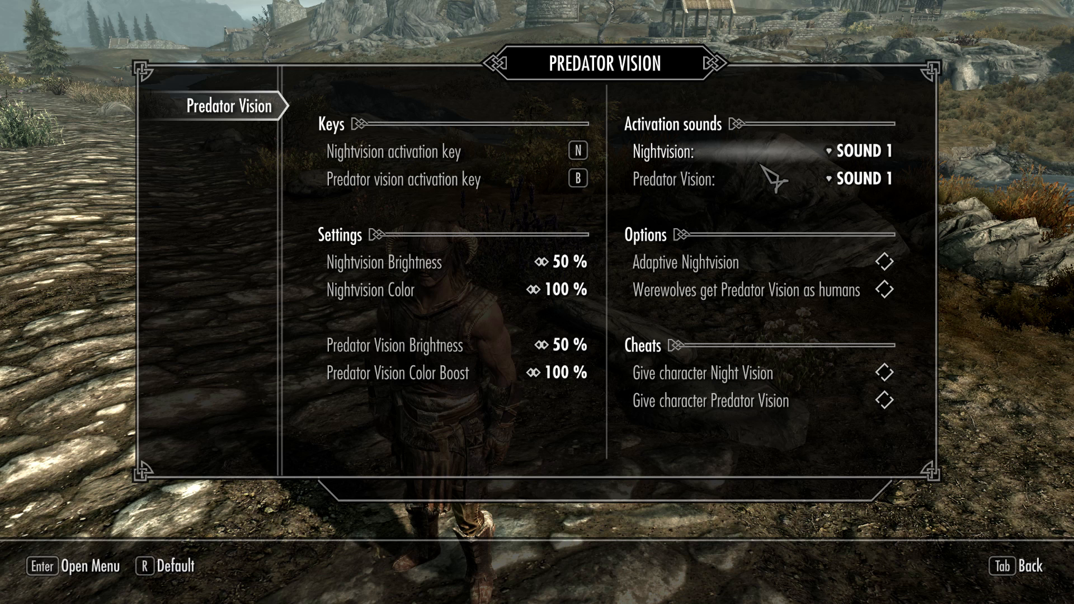
key("Tab")
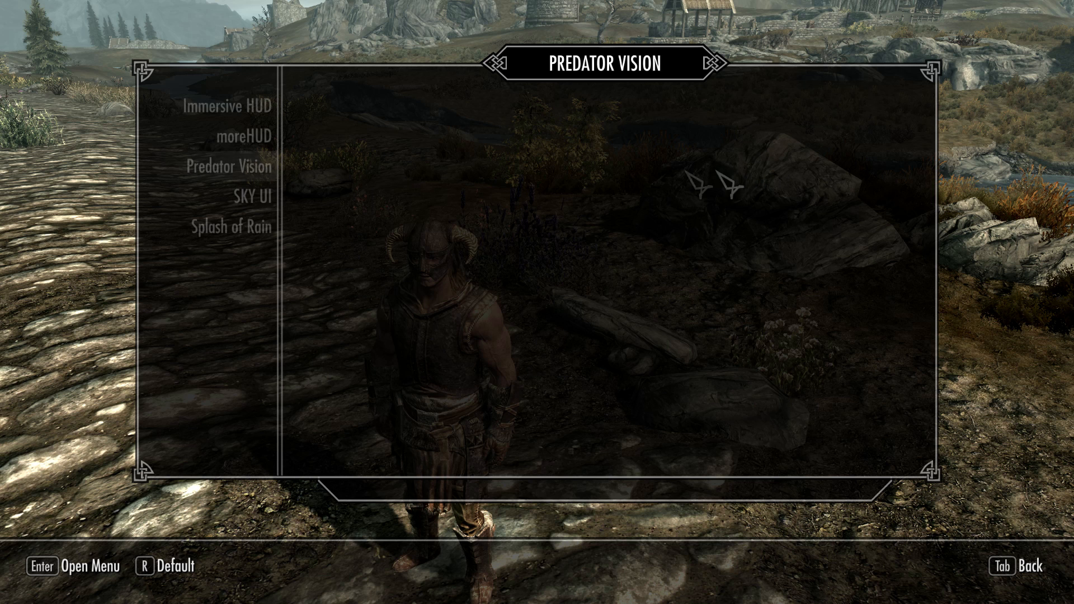
Step: Set Splash of Rain's splash level to Medium and interior volume to 0.6 with Restart enabled, and return to the game
left_click(222, 231)
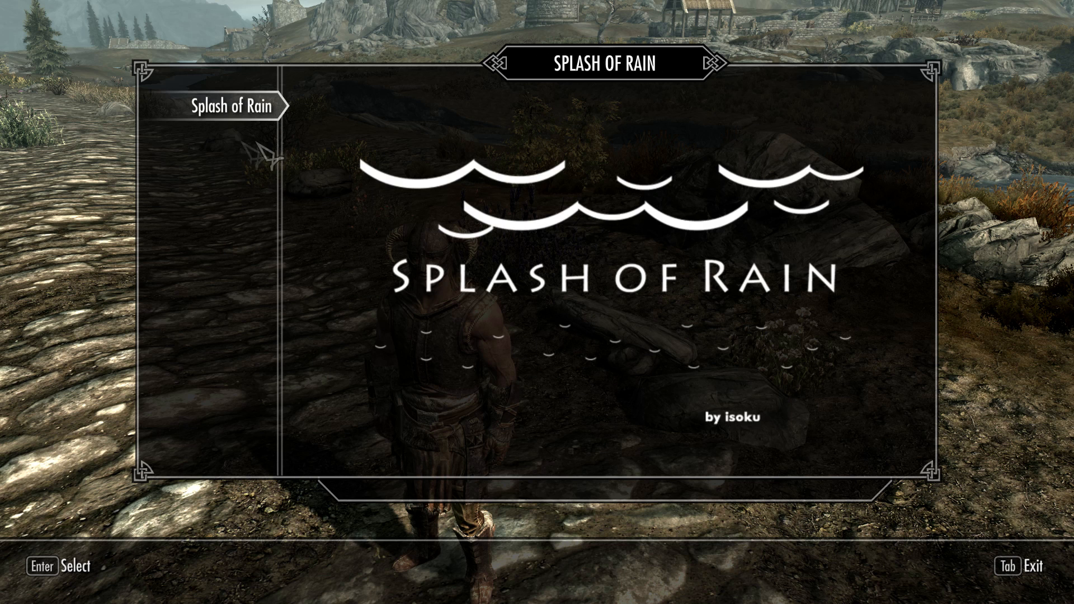
left_click(253, 132)
left_click(560, 151)
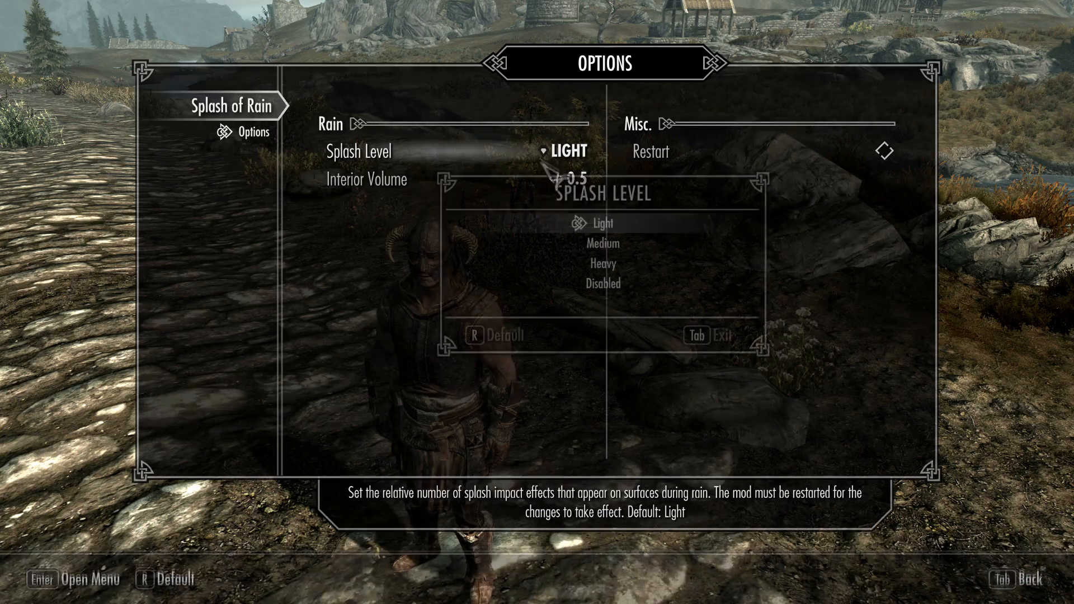
left_click(592, 252)
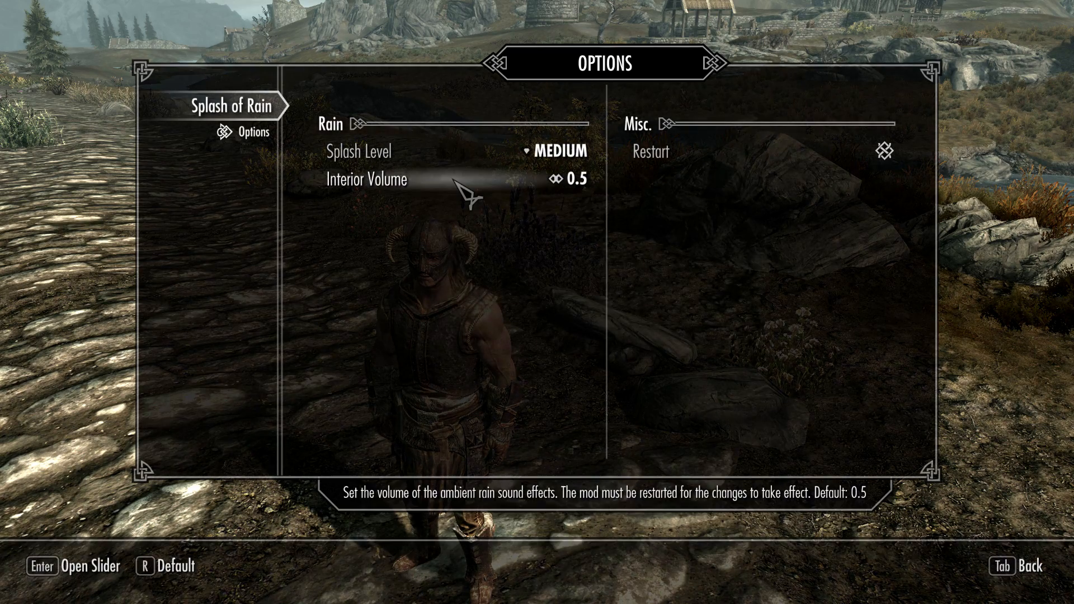
left_click(459, 184)
key("Right")
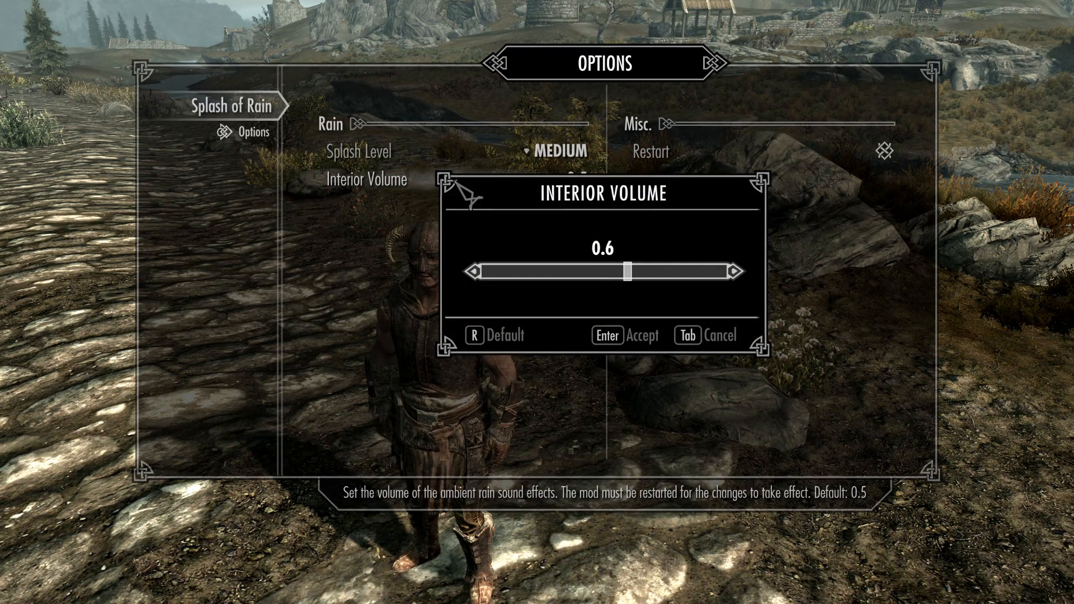
key("Return")
key("Tab")
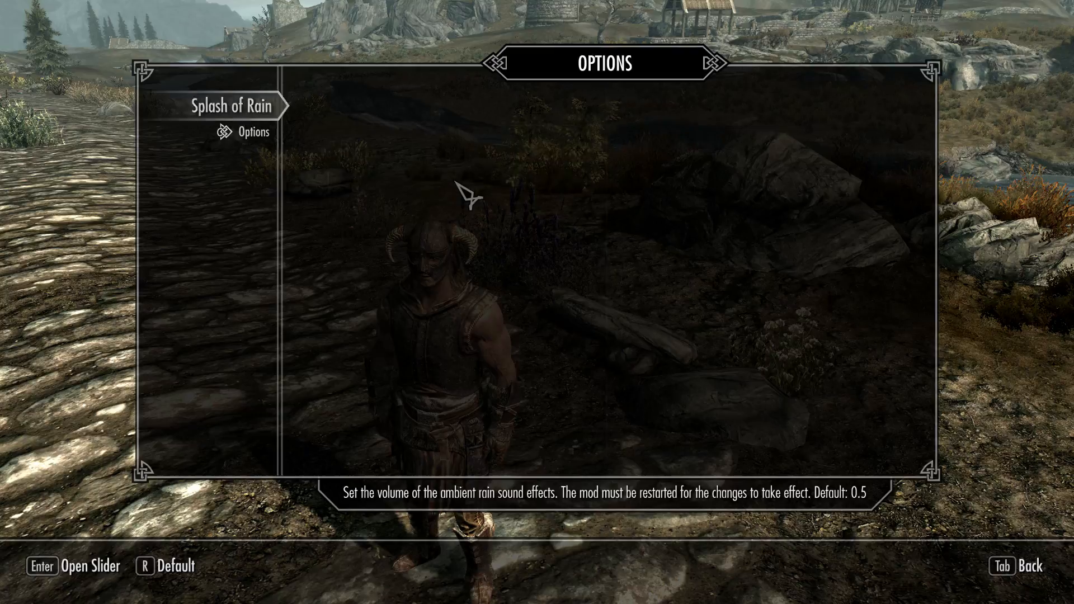
key("Tab")
key("Tab")
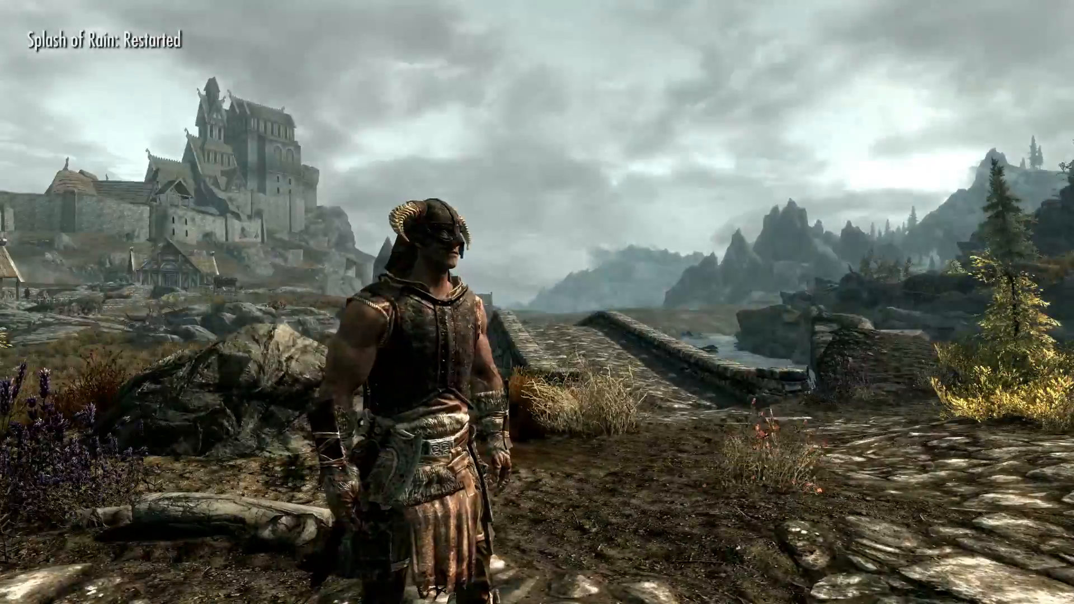
key("Tab")
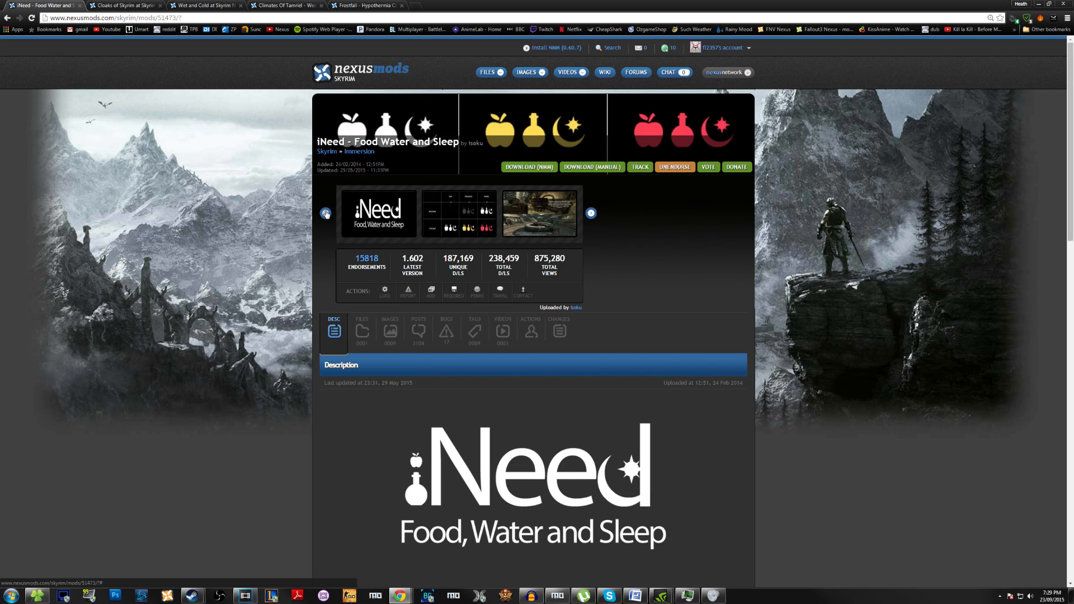
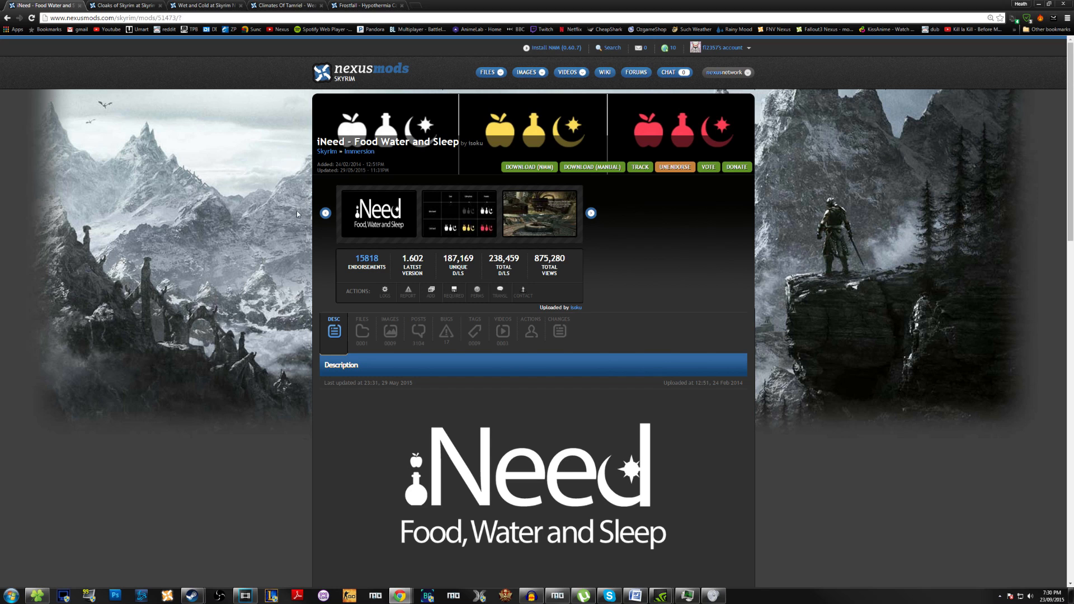
Step: Download the iNeed v1_602 main file with the mod manager, continuing past the donation request
left_click(361, 331)
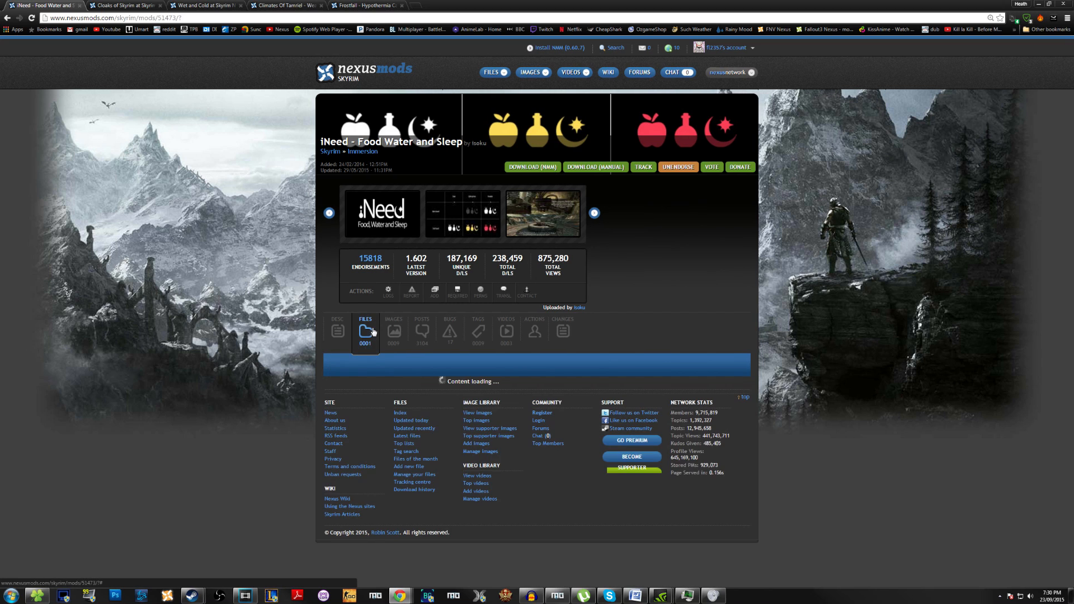
left_click(343, 443)
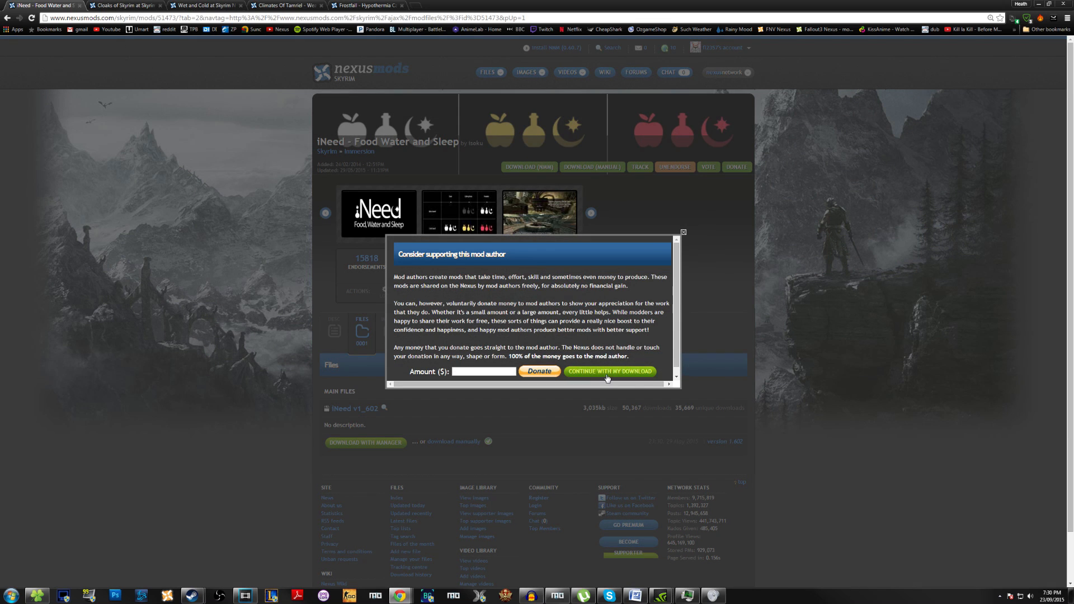
left_click(608, 372)
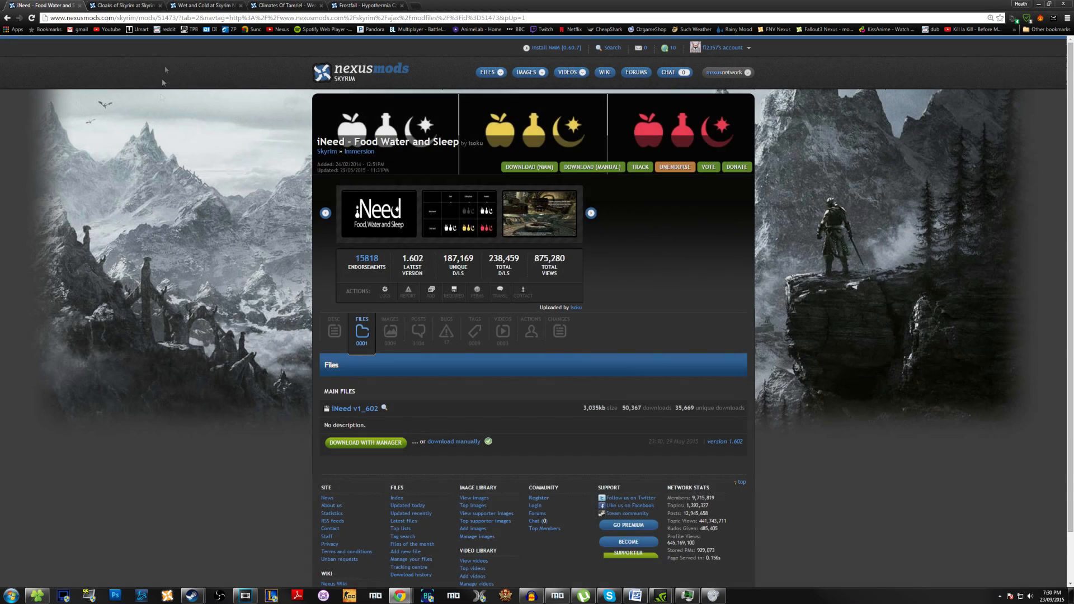
Step: Preview a Cloaks of Skyrim screenshot and download the Cloaks of Skyrim 1-2 main file with the mod manager
left_click(127, 5)
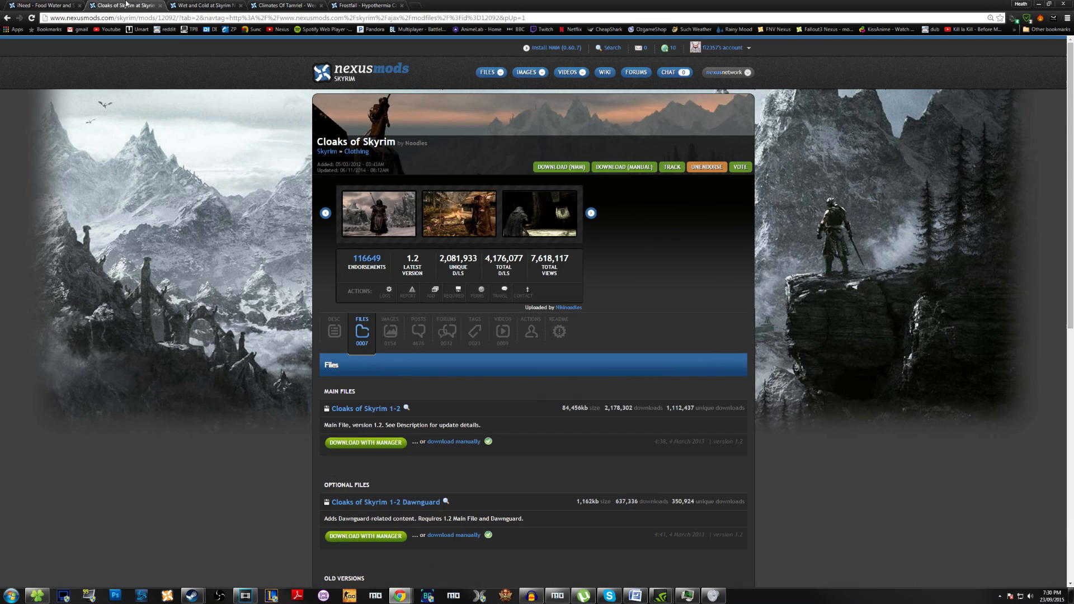
left_click(449, 215)
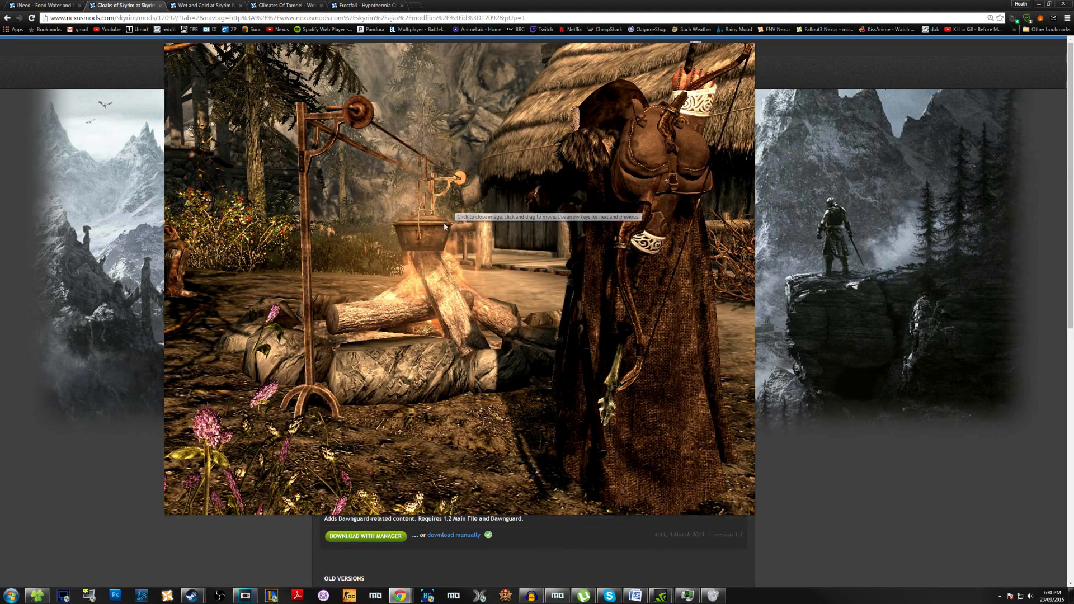
left_click(452, 202)
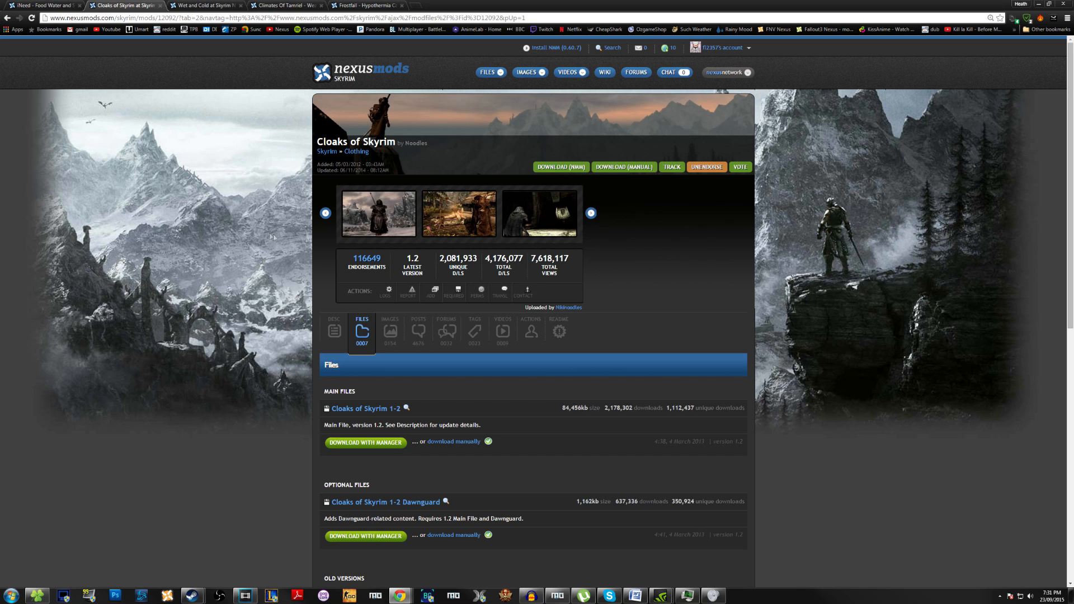
left_click(532, 331)
Step: Browse the Wet and Cold screenshots and download the Wet and Cold v2_02 main file with the mod manager
left_click(204, 5)
left_click(365, 333)
left_click(482, 231)
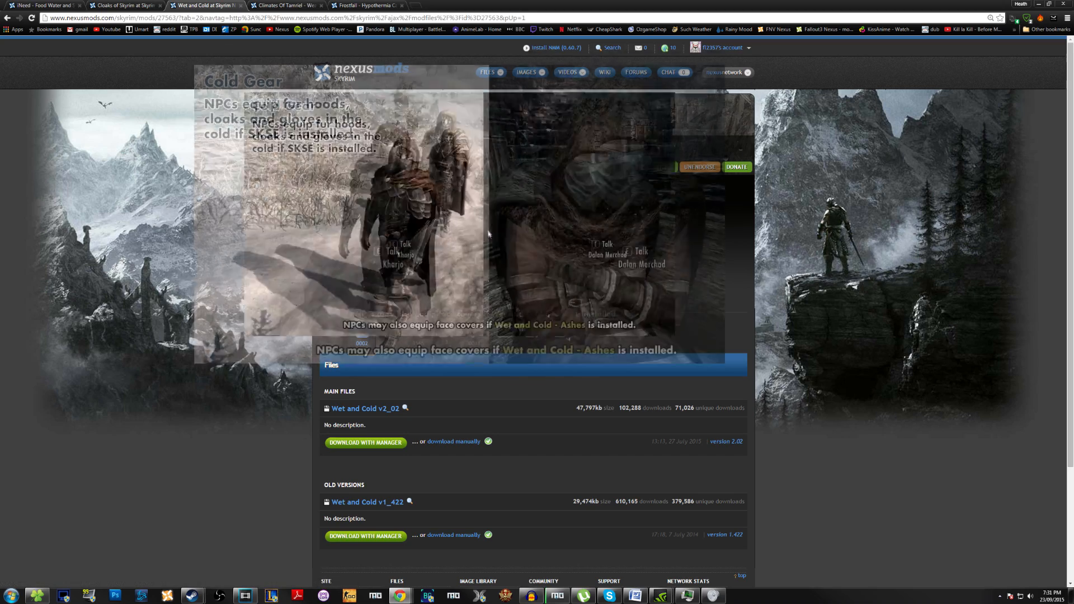
left_click(468, 222)
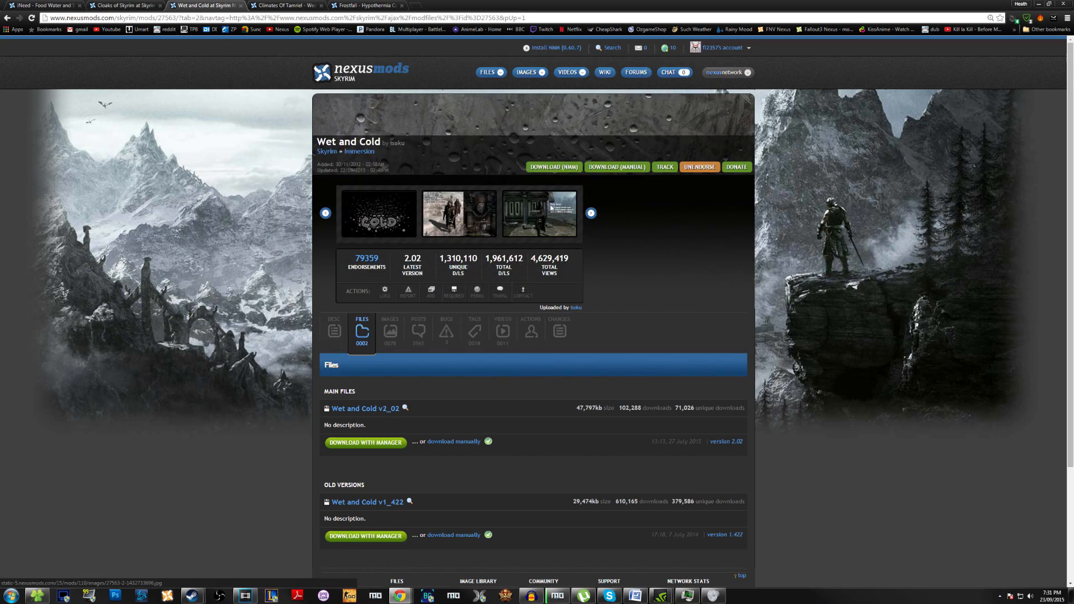
left_click(554, 210)
left_click(554, 211)
left_click(396, 211)
left_click(430, 215)
left_click(591, 212)
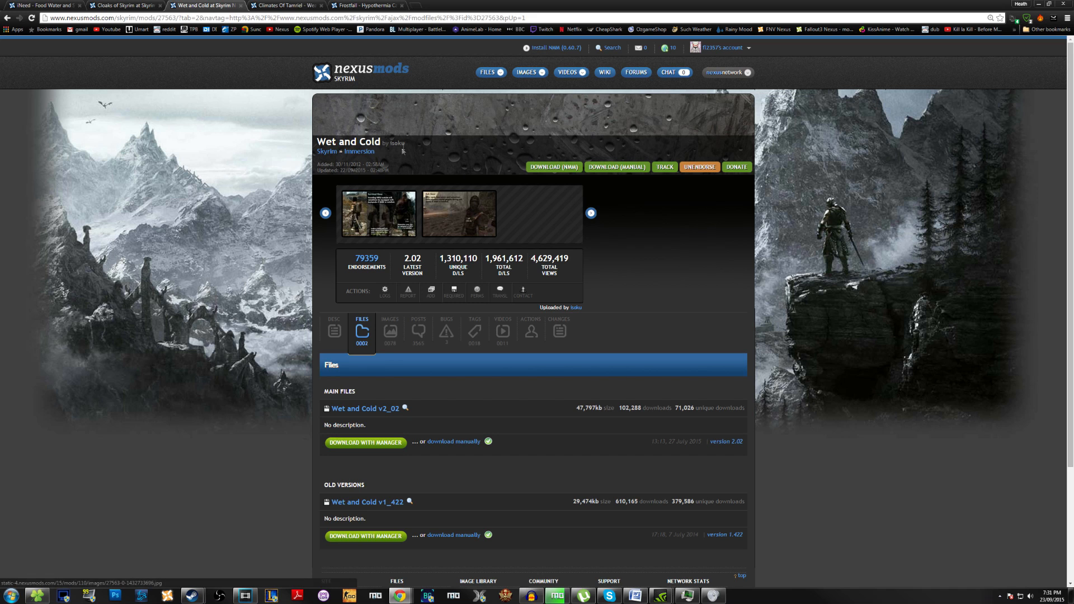
left_click(373, 451)
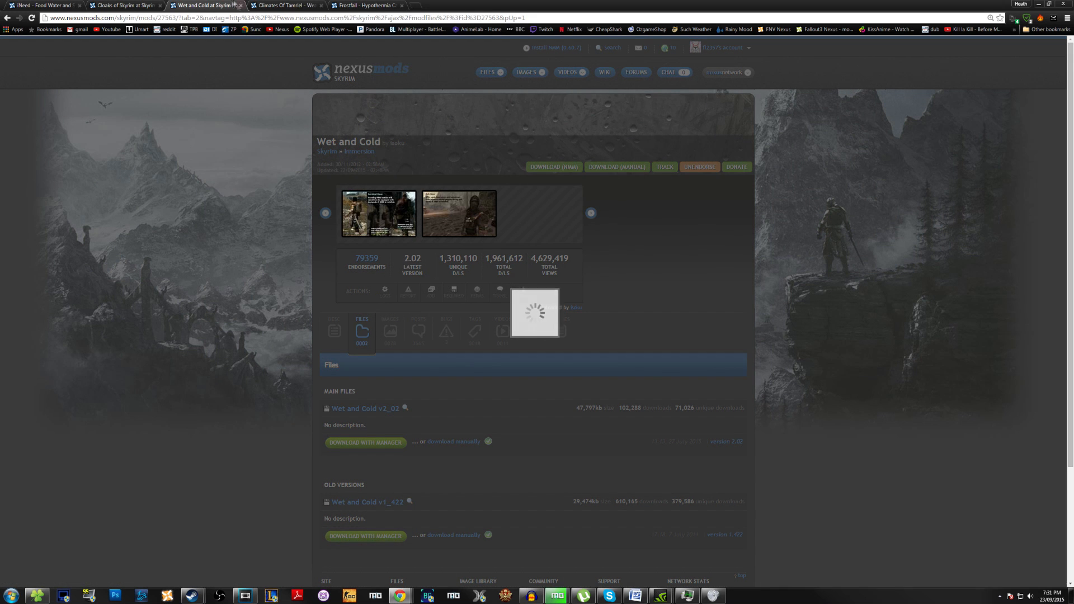
left_click(621, 372)
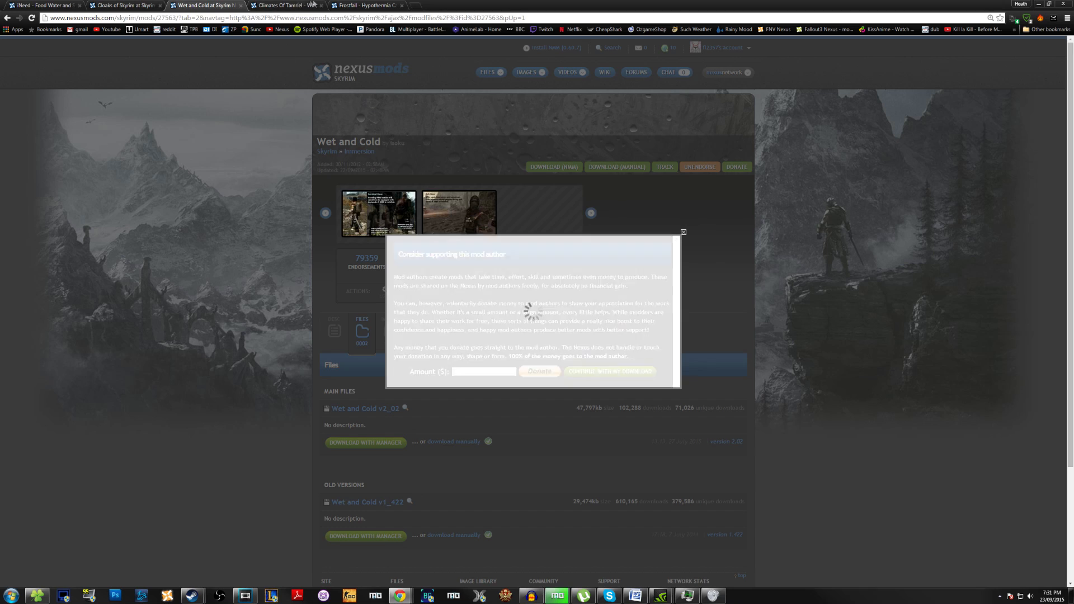
Step: Look through the Climates Of Tamriel screenshots and download the Climates Of Tamriel - V3-1 main file with the mod manager
left_click(286, 5)
left_click(458, 209)
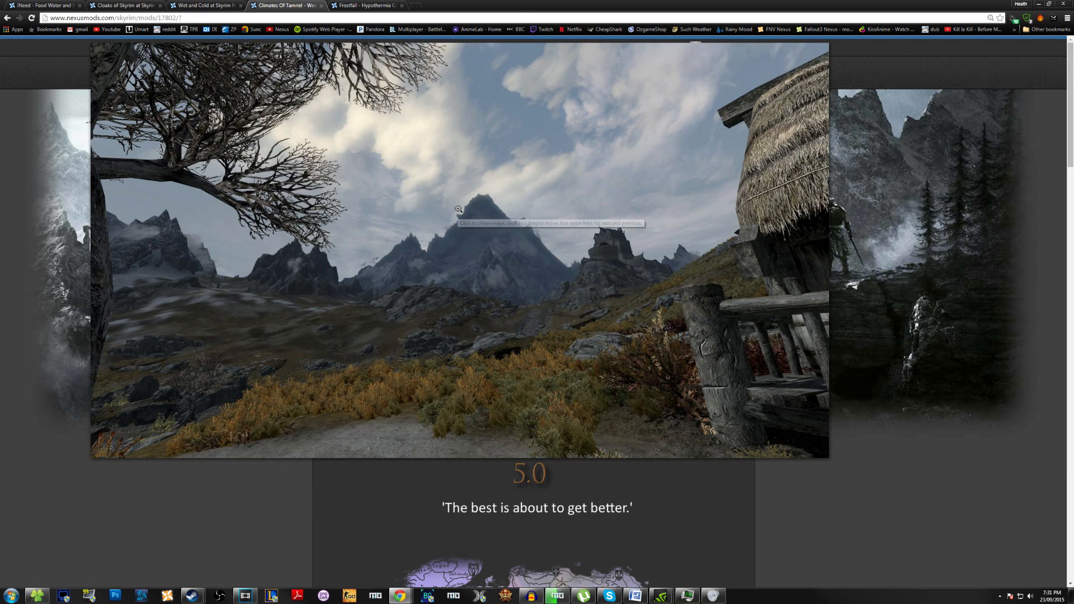
left_click(459, 209)
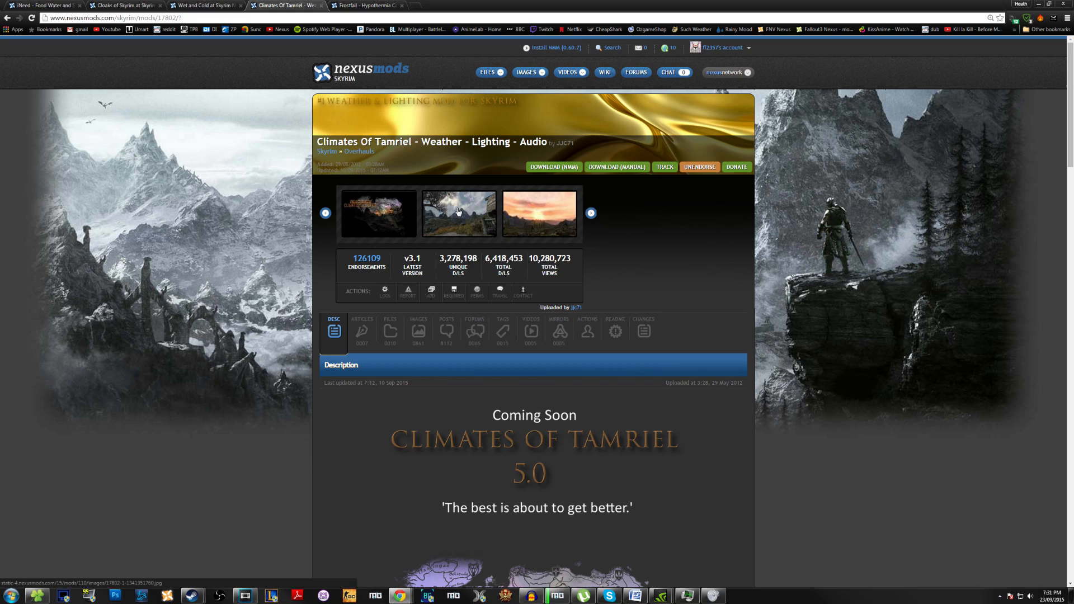
left_click(594, 216)
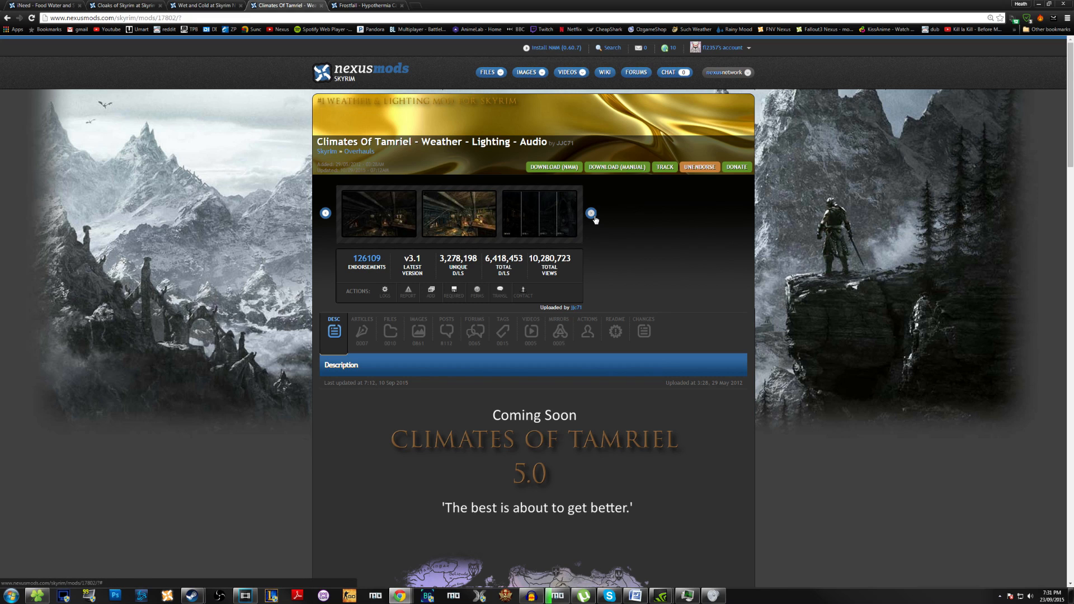
left_click(570, 215)
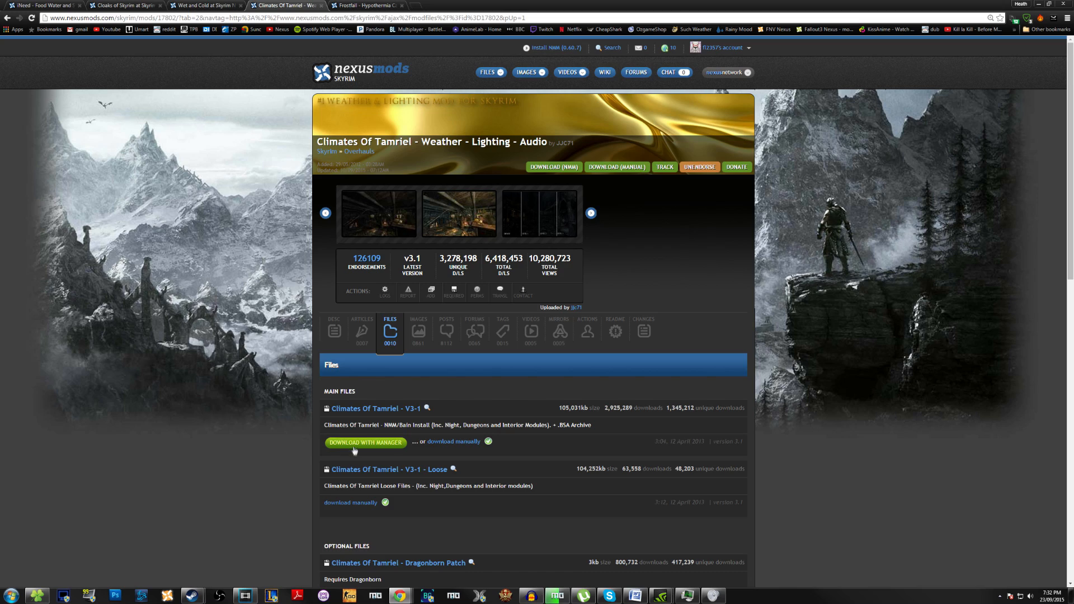
left_click(364, 443)
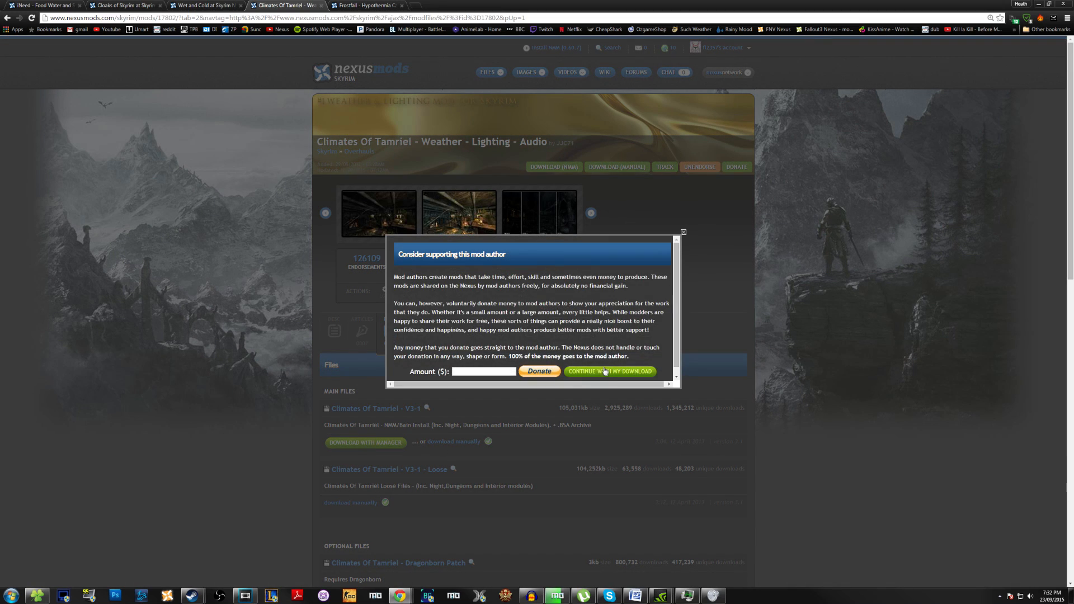
left_click(609, 371)
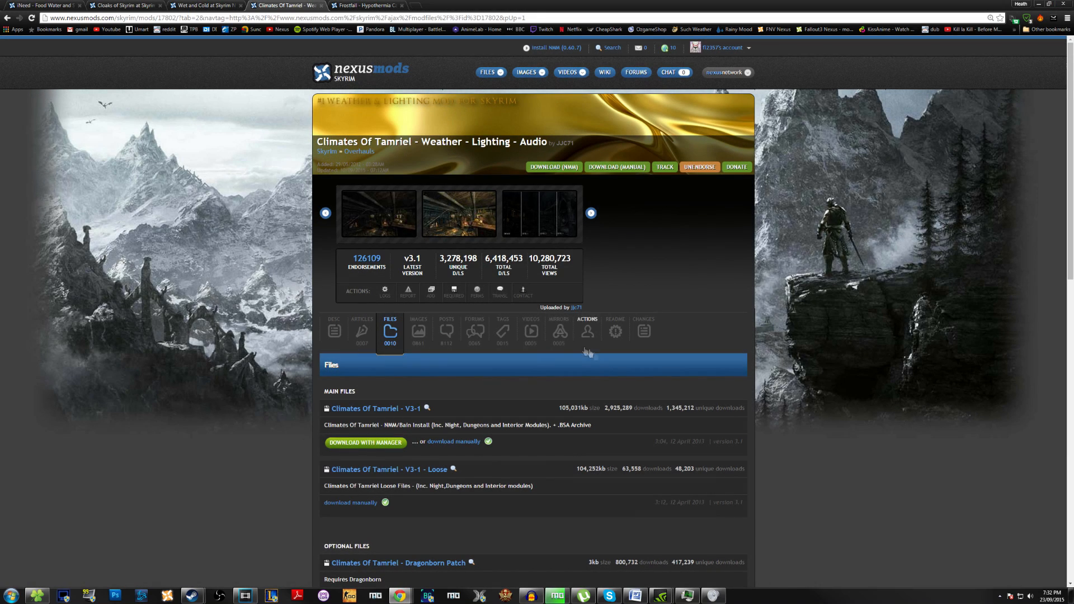
left_click_drag(566, 414, 591, 411)
left_click(590, 411)
Step: Review the Frostfall files page and download the Frostfall 2_6 Release with the mod manager
left_click(359, 6)
scroll(385, 360, "down", 2)
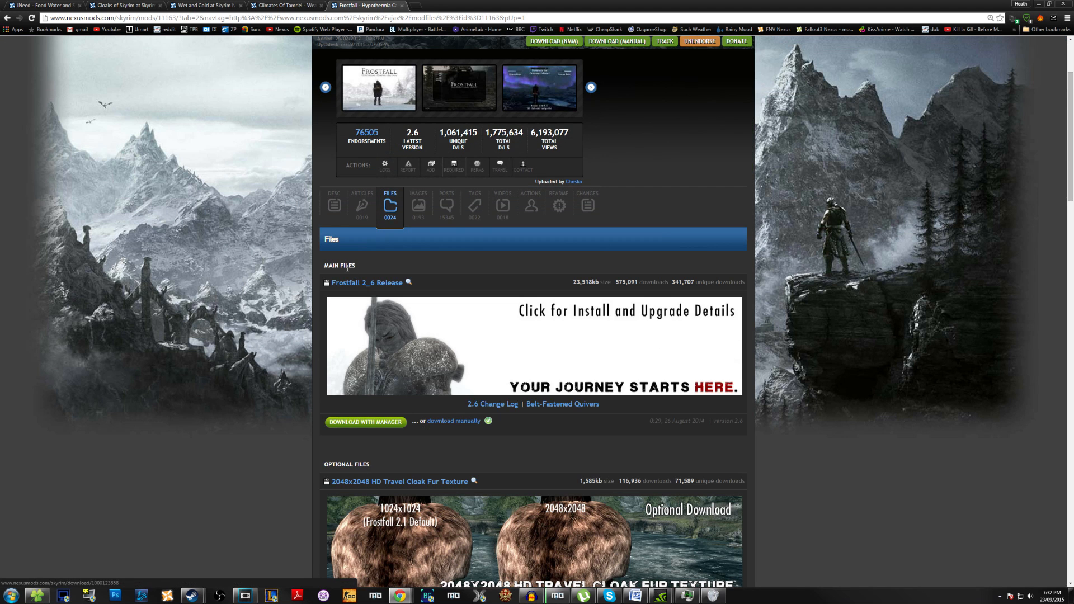
scroll(275, 179, "up", 2)
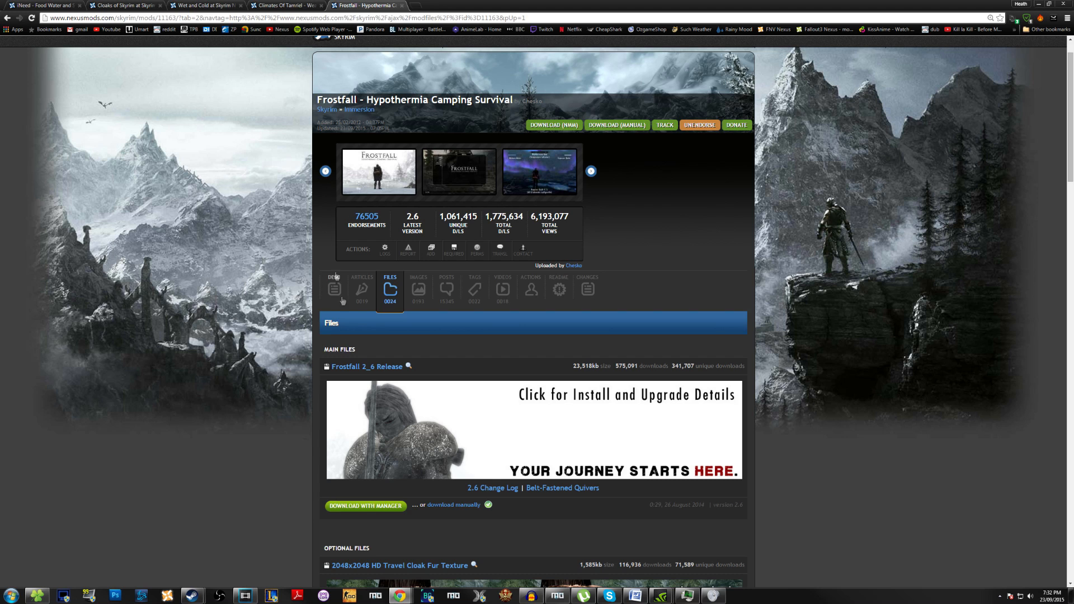
left_click(383, 510)
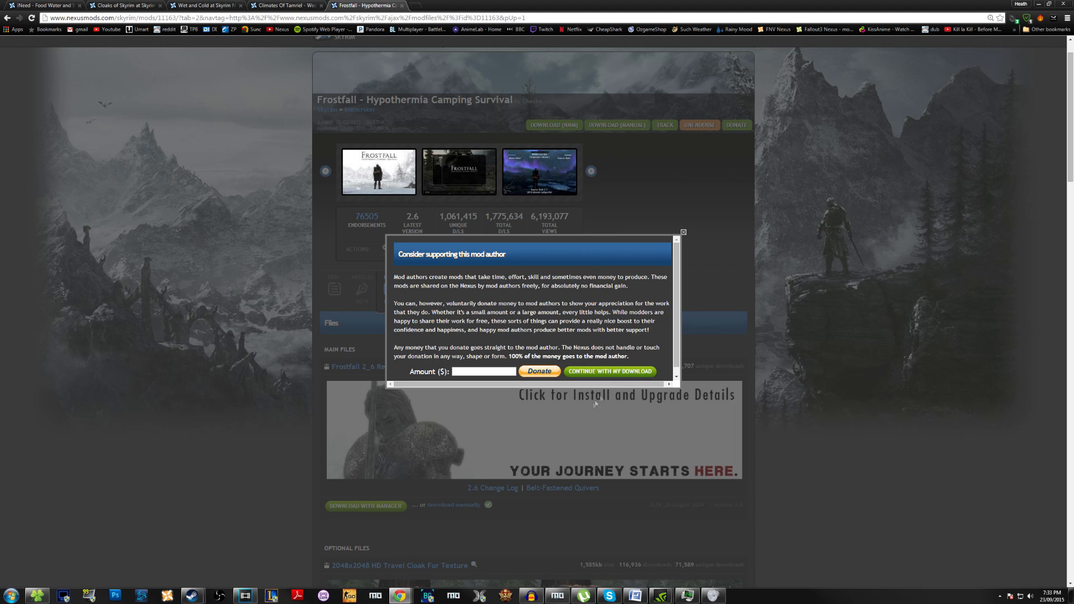
left_click(624, 370)
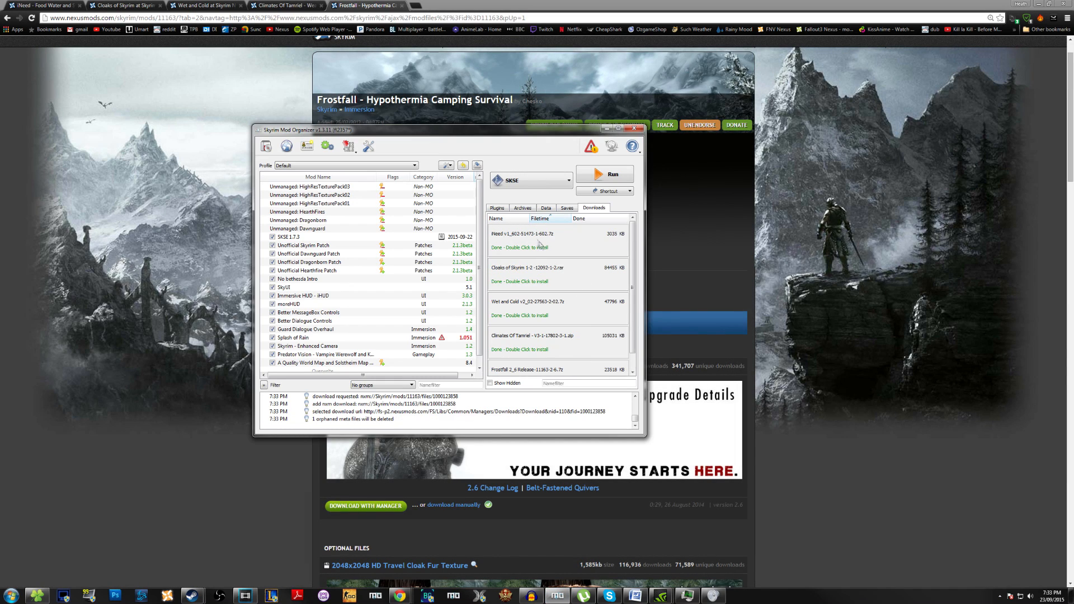
Step: Install iNeed - Food, Water and Sleep without Dangerous Diseases, and install Cloaks of Skyrim with all its contents in Mod Organizer
double_click(541, 247)
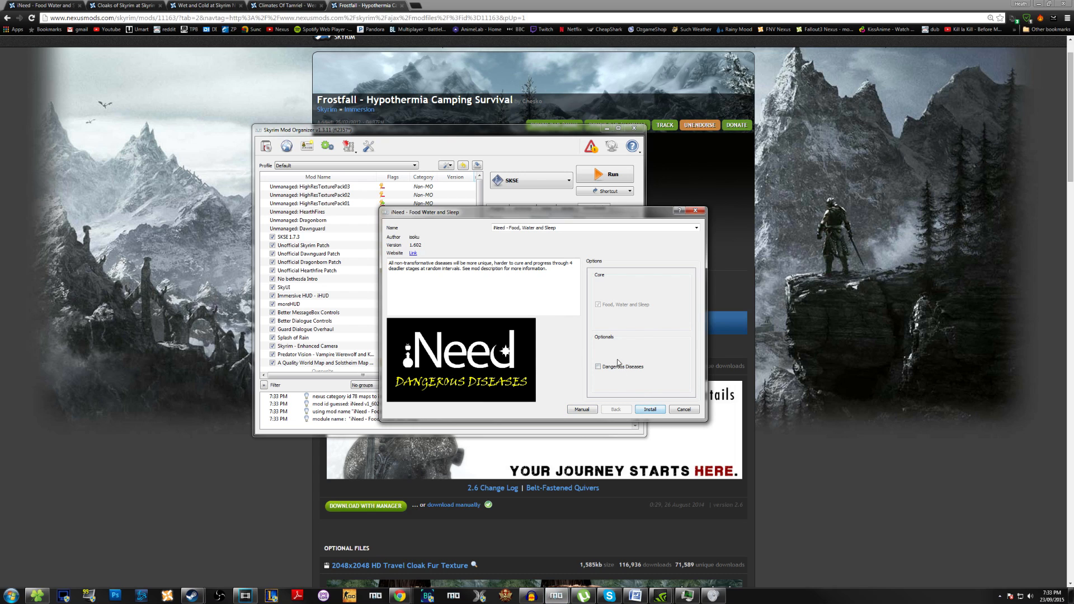
left_click(651, 409)
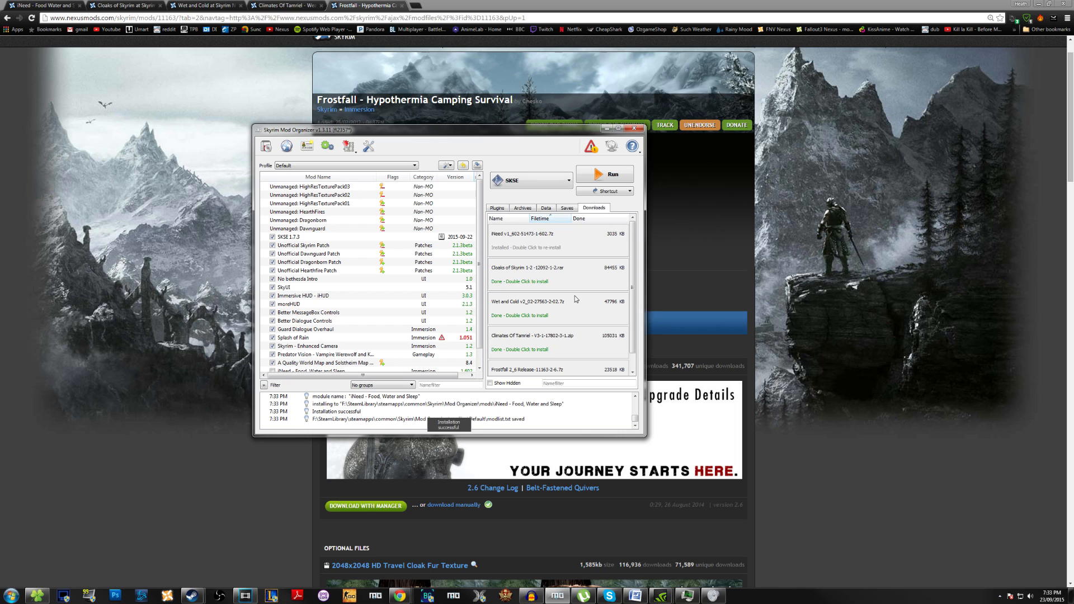
double_click(560, 277)
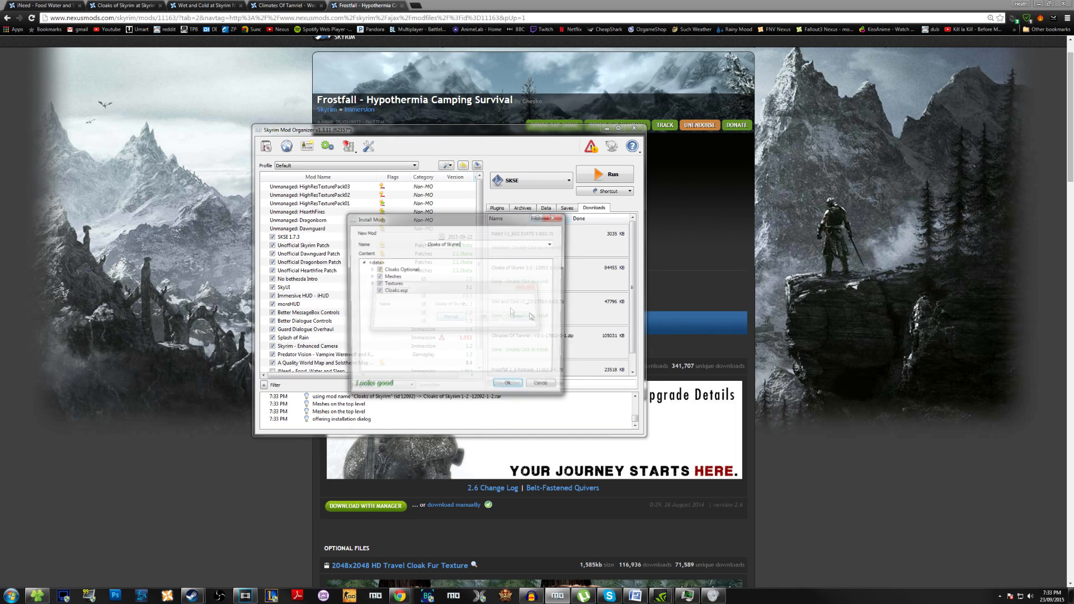
left_click(515, 382)
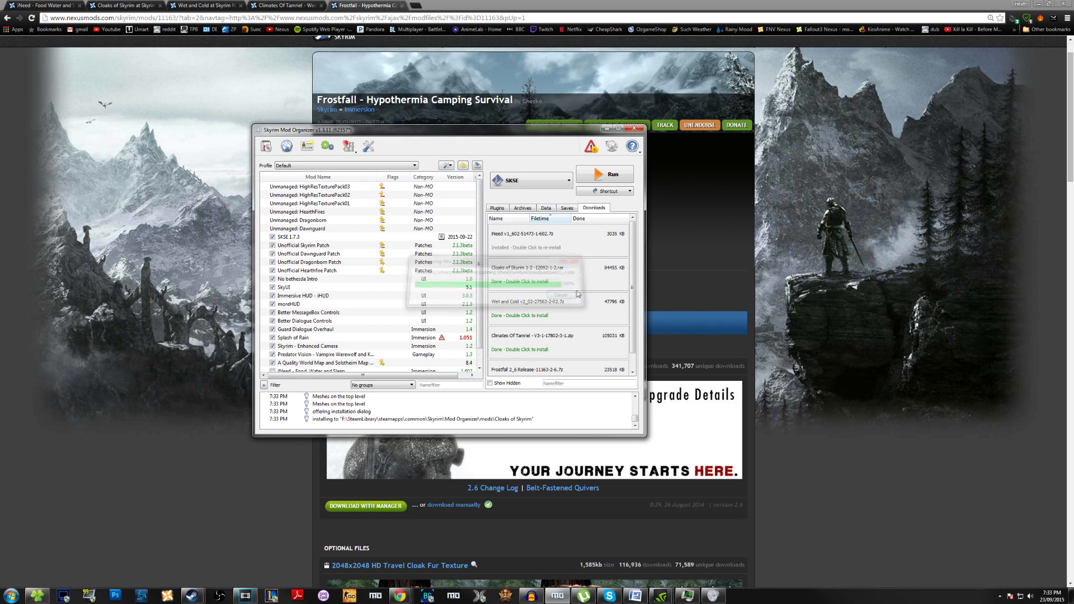
Step: Install Wet and Cold with the High Res Fur Cloaks and Modded Children Hat Meshes options
double_click(550, 316)
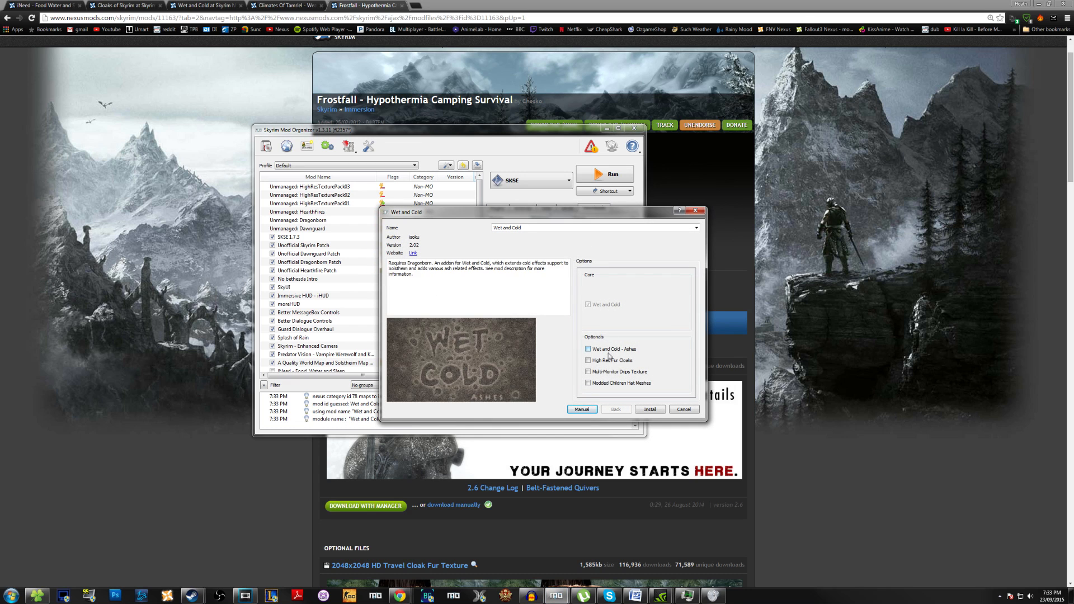
left_click(609, 361)
mouse_move(626, 373)
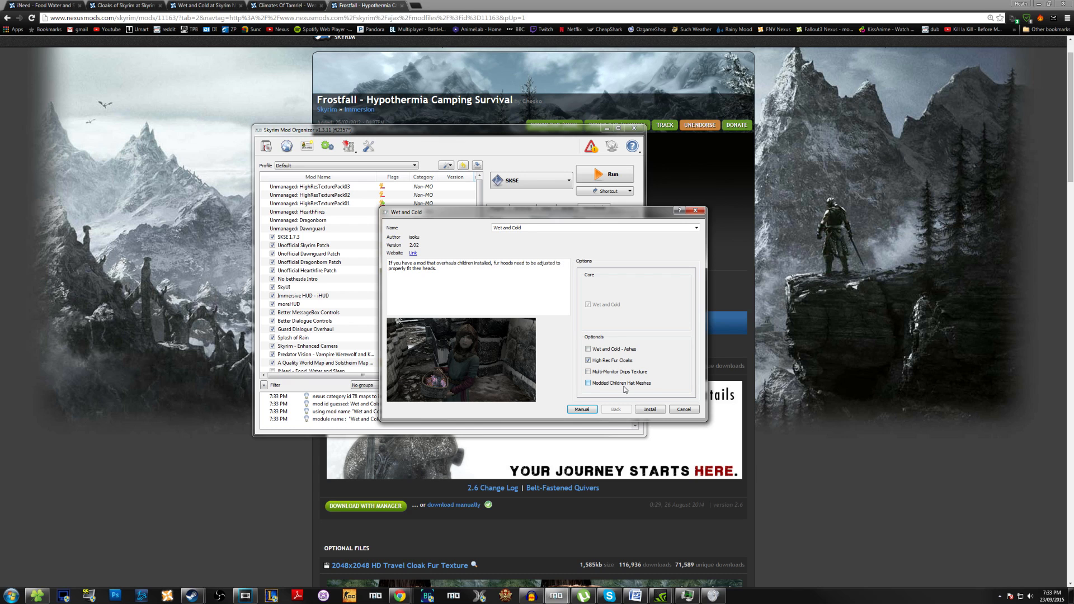
left_click(651, 410)
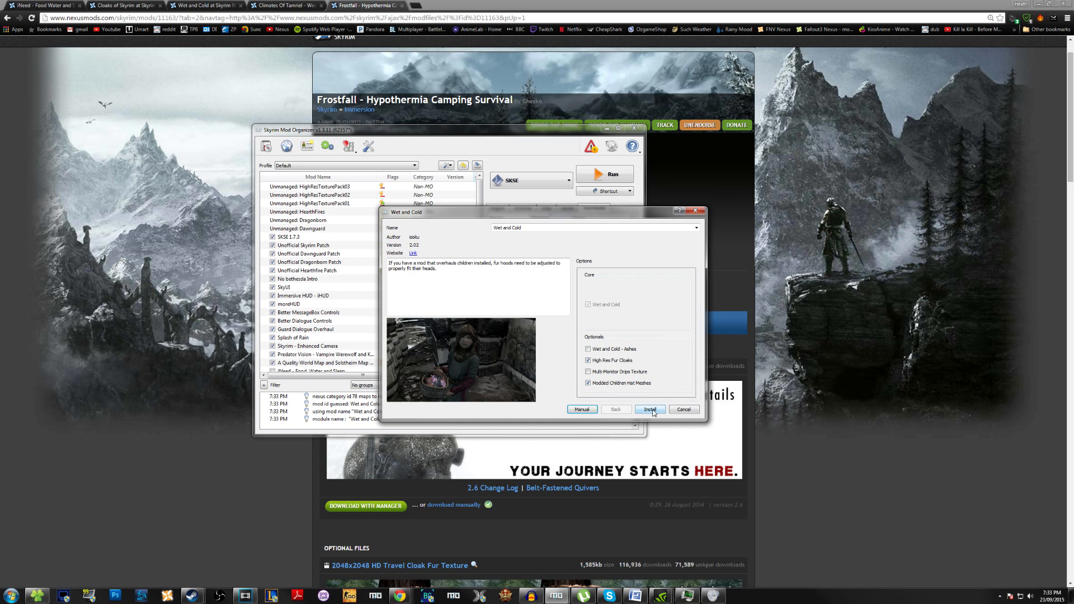
left_click(650, 411)
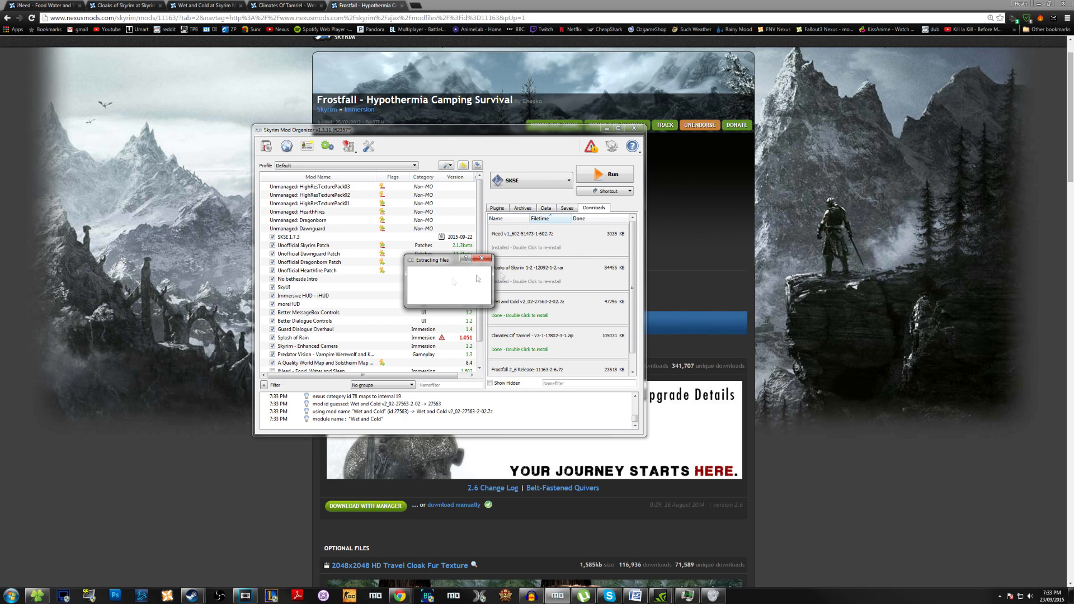
Step: Install Climates Of Tamriel V3-1 with Default Experience for dungeons and caves, interiors and vanilla nights
double_click(517, 330)
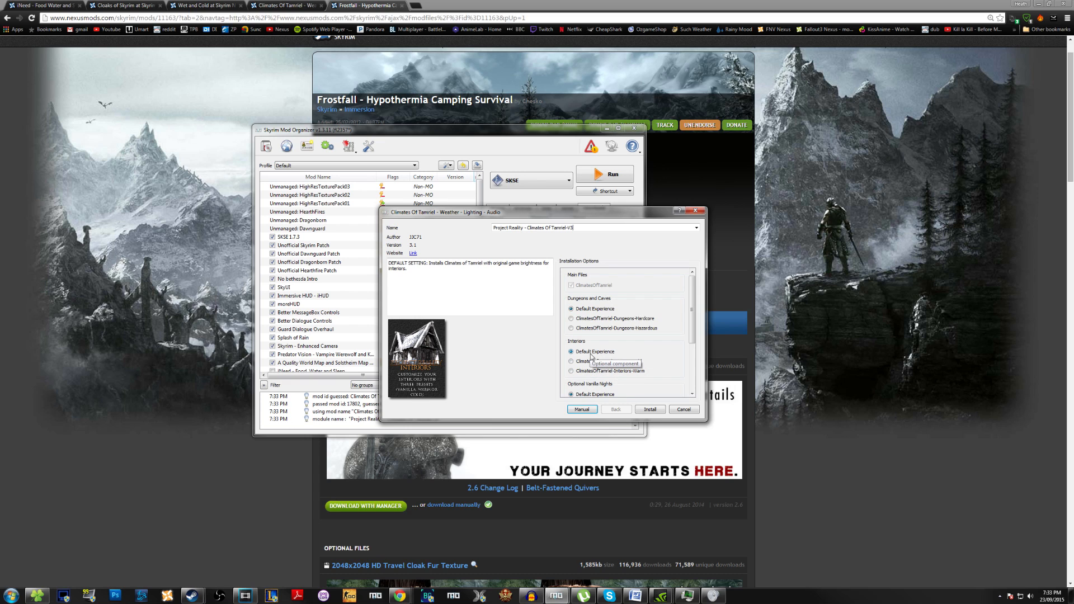
scroll(610, 335, "down", 3)
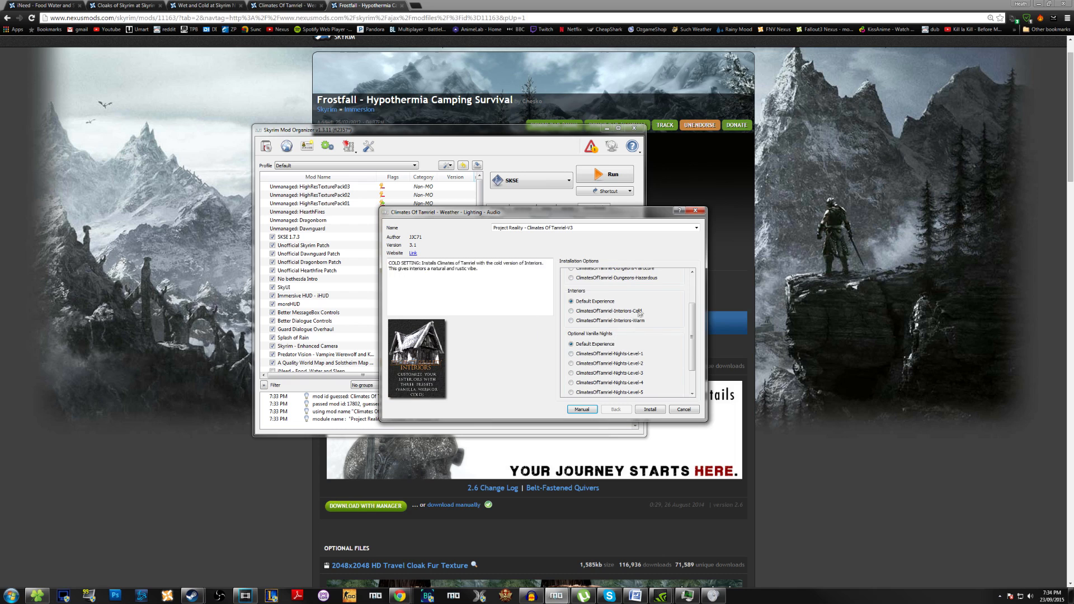
scroll(613, 347, "down", 1)
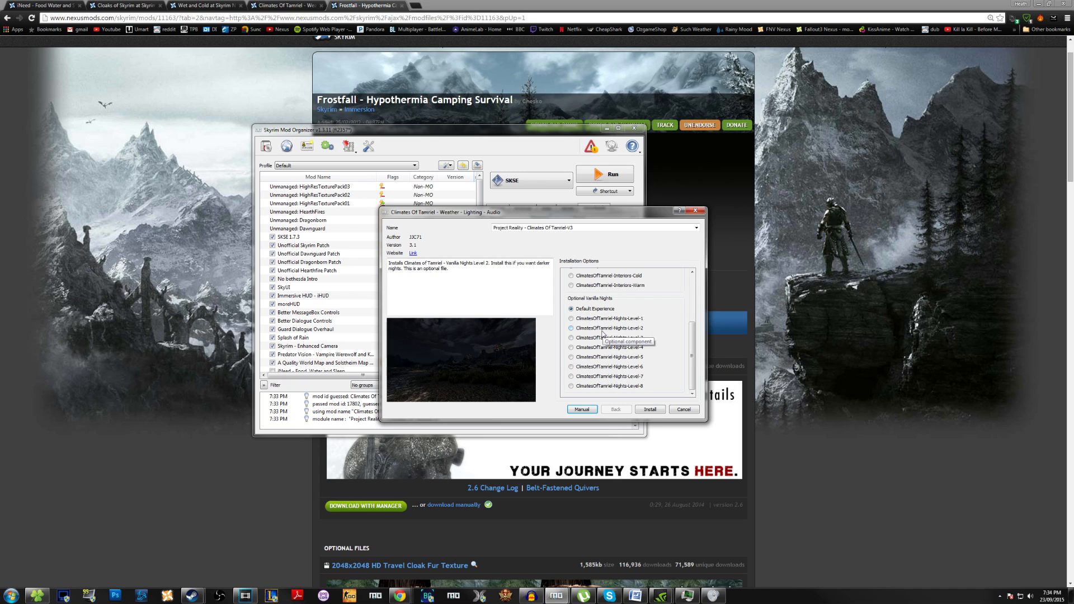
left_click(650, 409)
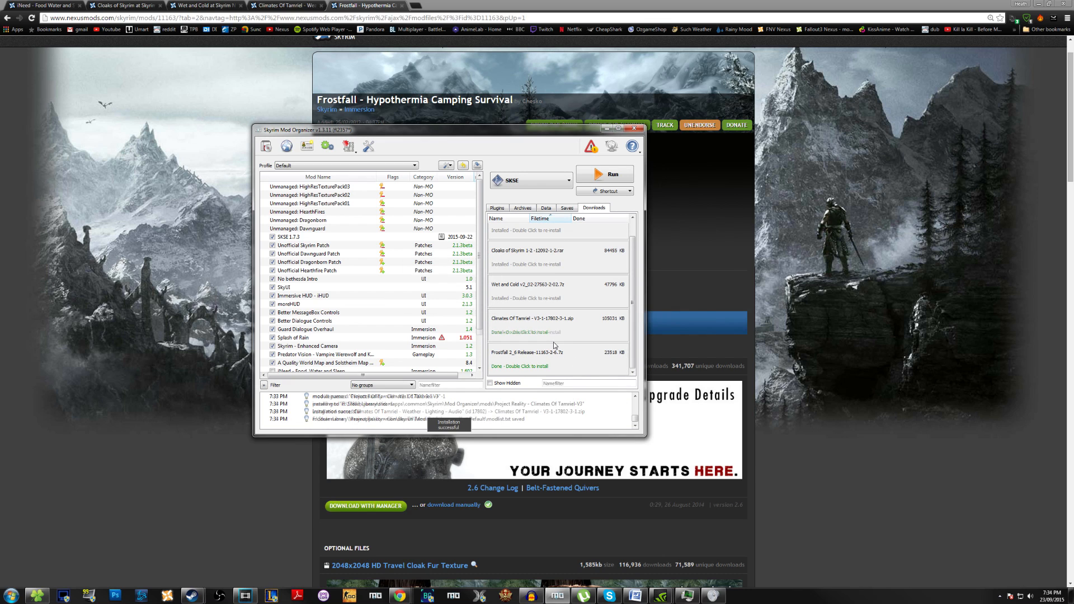
Step: Install Frostfall - Hypothermia Camping Survival from the downloaded 2_6 Release archive with all its contents
double_click(552, 358)
left_click(451, 317)
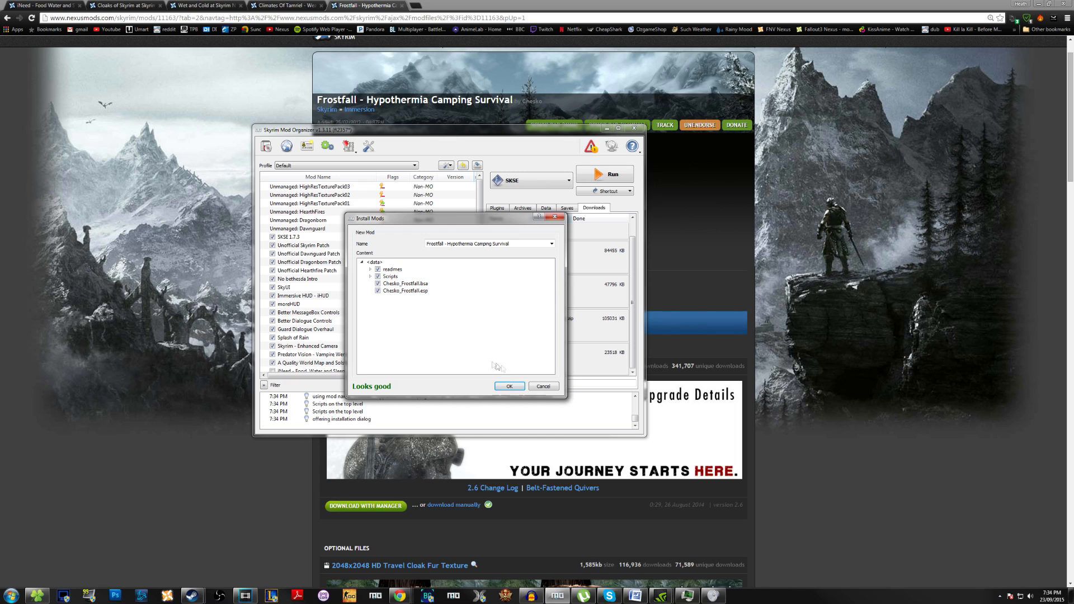
left_click(508, 387)
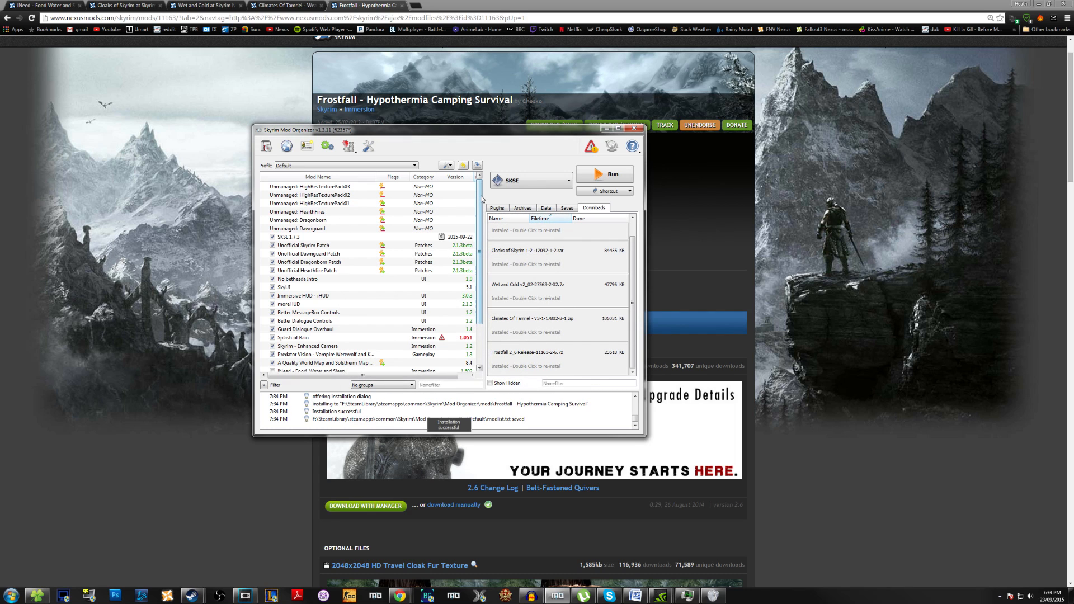
Step: Enable iNeed, Cloaks of Skyrim, Wet and Cold, Climates Of Tamriel-V3 and Frostfall in the mod list
scroll(480, 198, "down", 2)
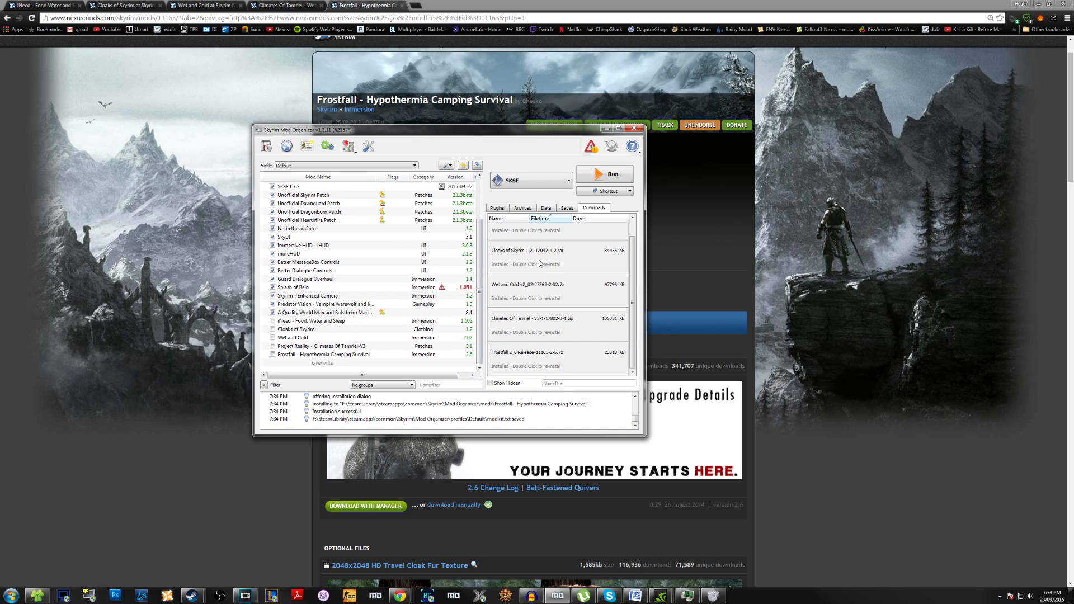
scroll(543, 262, "up", 1)
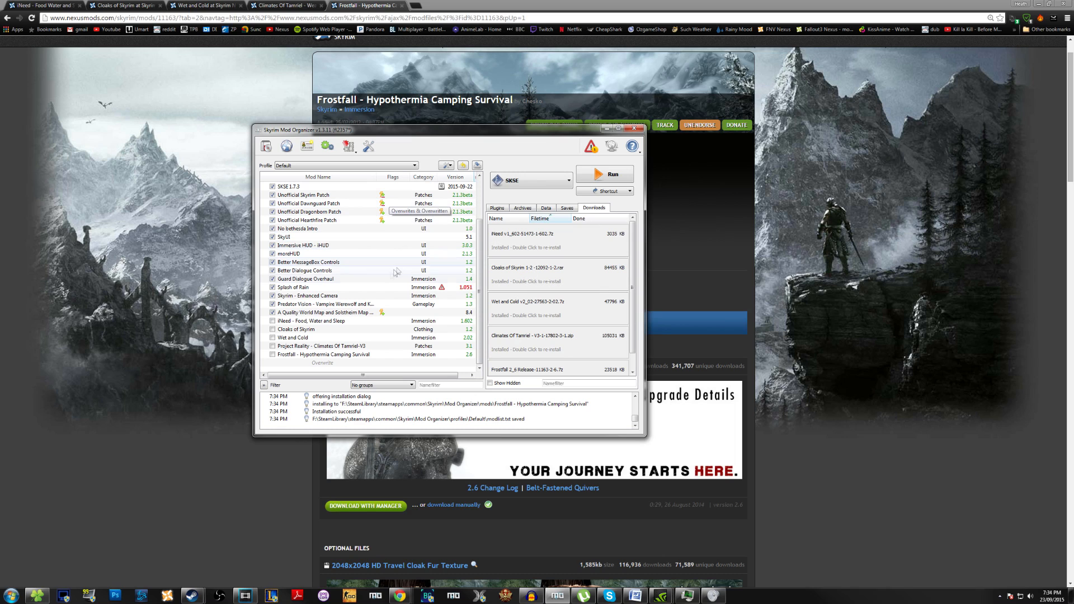
left_click(272, 321)
left_click(272, 329)
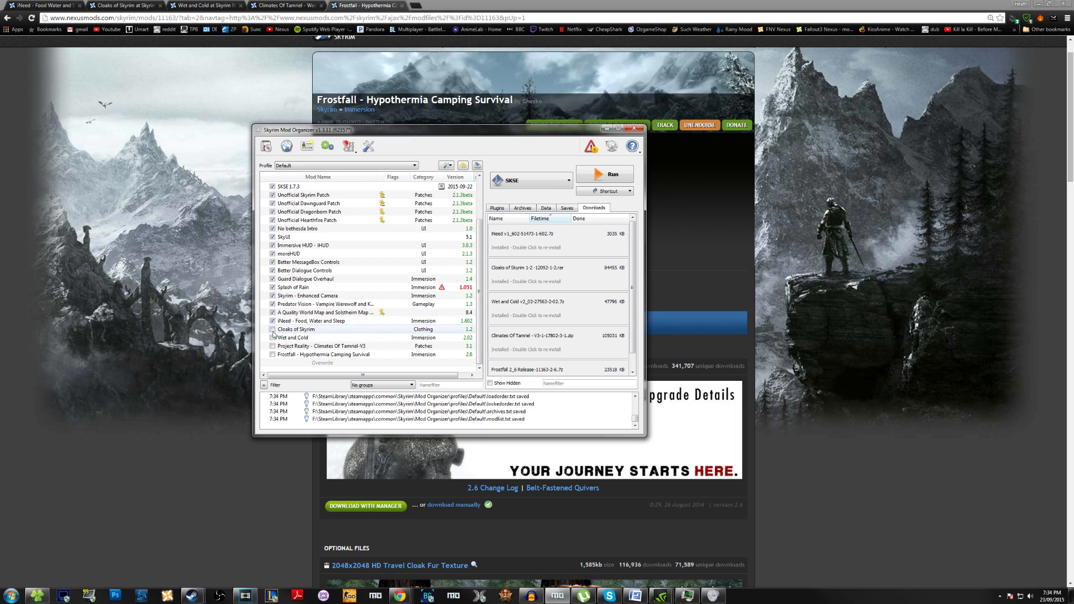
left_click(272, 338)
left_click(272, 346)
left_click(272, 354)
Step: Check the plugin list and launch Skyrim through SKSE
left_click(498, 208)
scroll(544, 261, "down", 2)
left_click(606, 174)
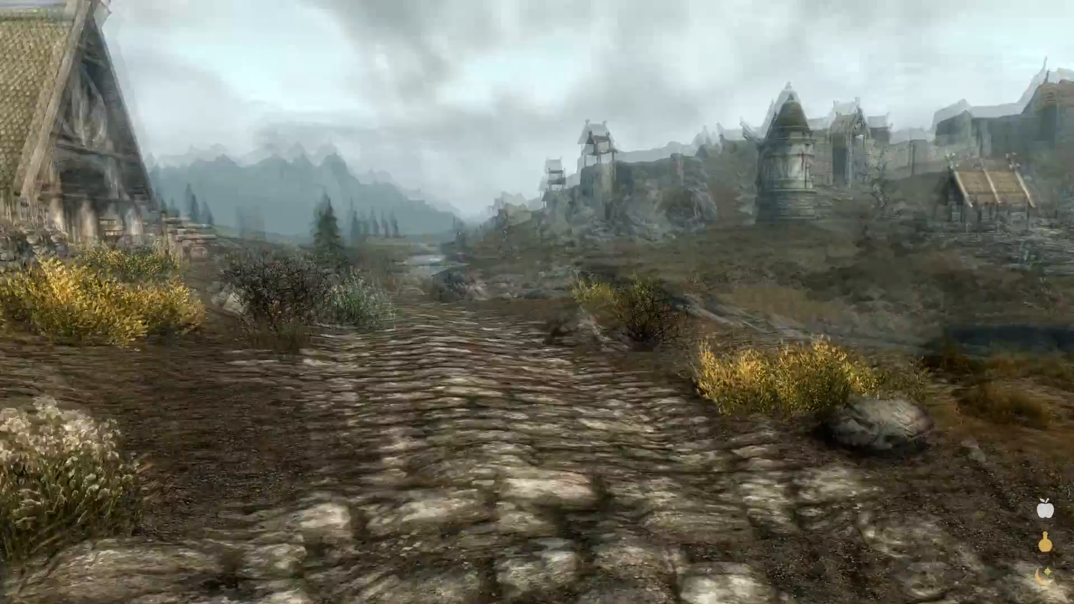
Step: Examine the Wet, Cold and Ashes/Survival settings of Wet and Cold in the game's mod configuration
key("Escape")
left_click(263, 372)
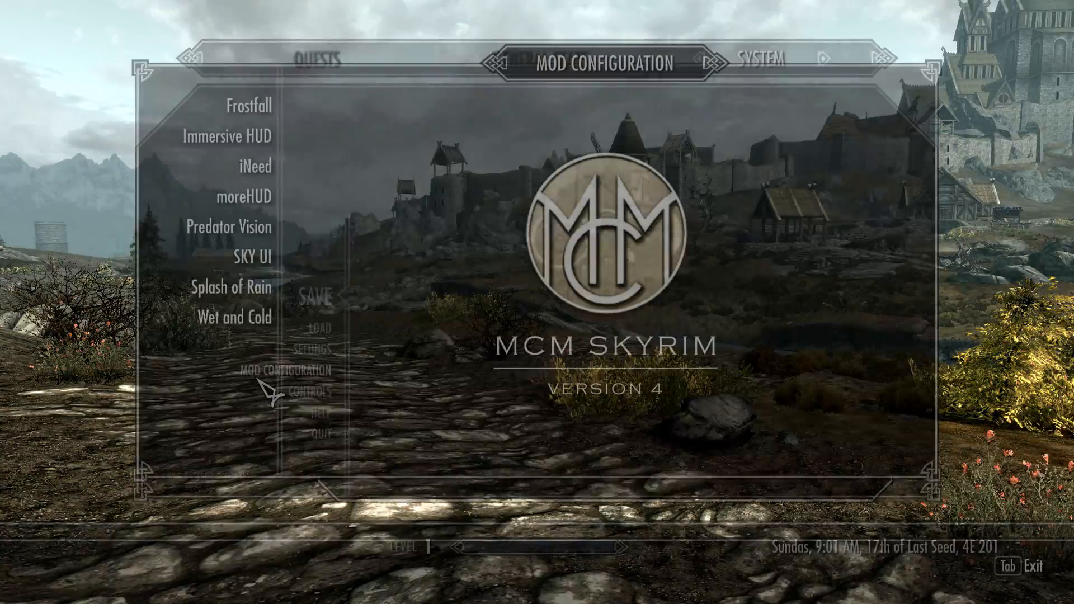
left_click(251, 324)
left_click(257, 132)
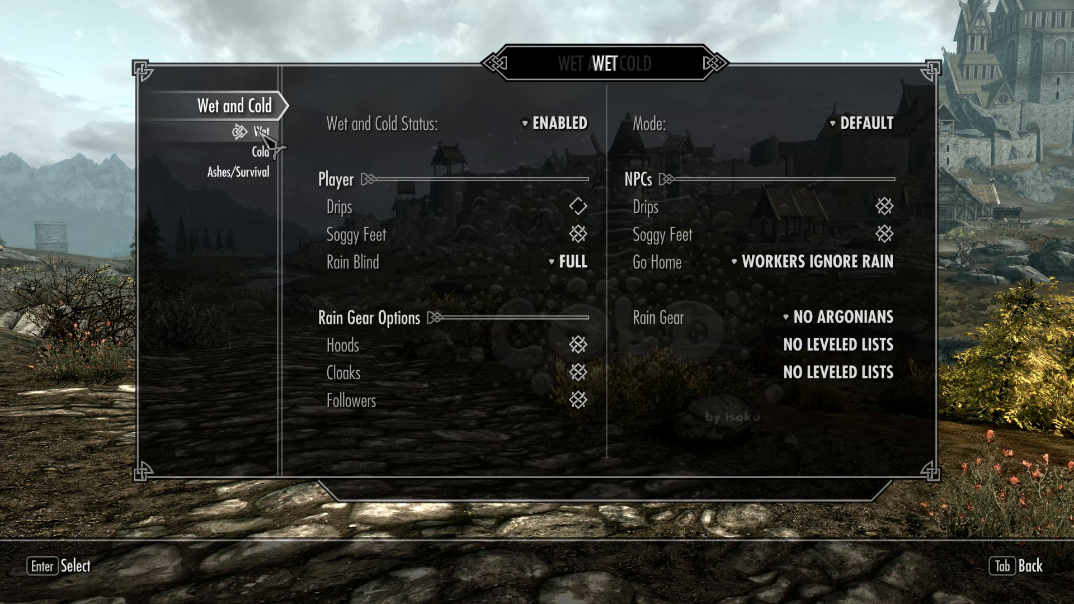
left_click(261, 152)
left_click(247, 172)
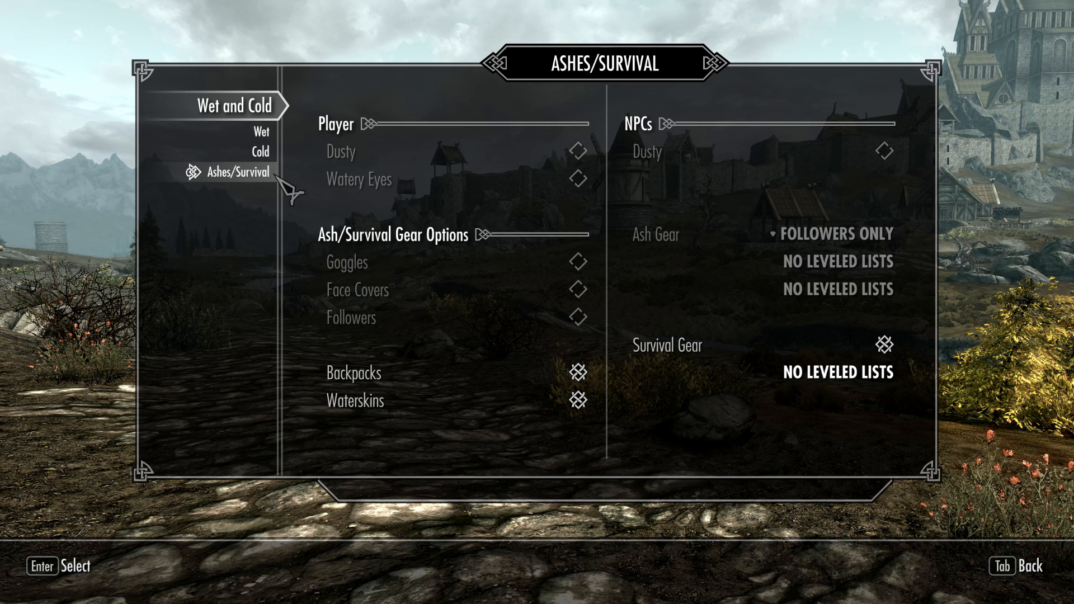
left_click(261, 151)
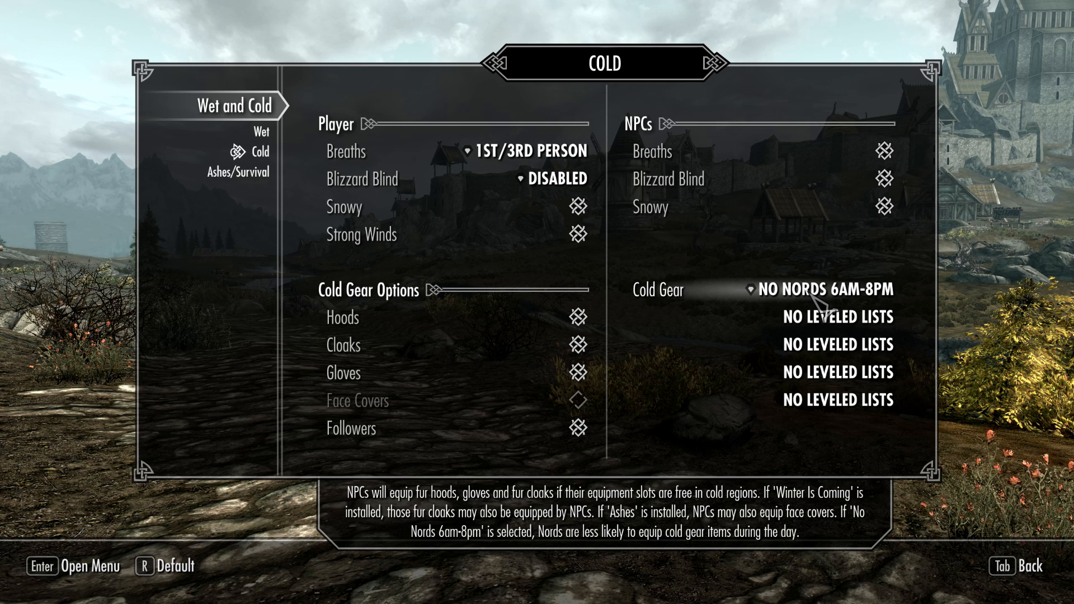
key("Tab")
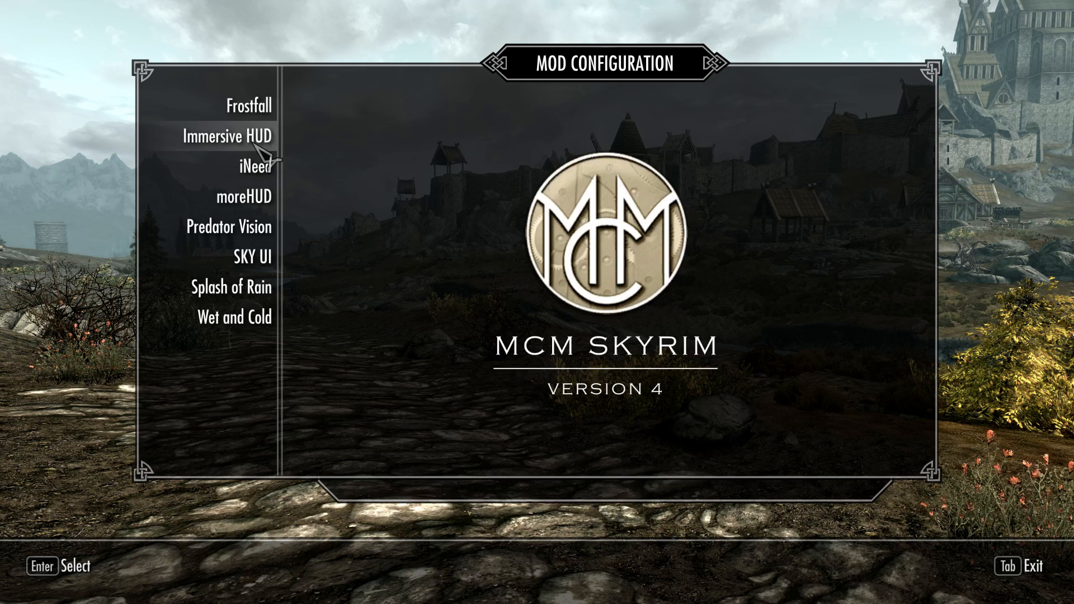
Step: Start up Frostfall from its Overview settings and look through its Gameplay and Effects & Interface pages
left_click(240, 99)
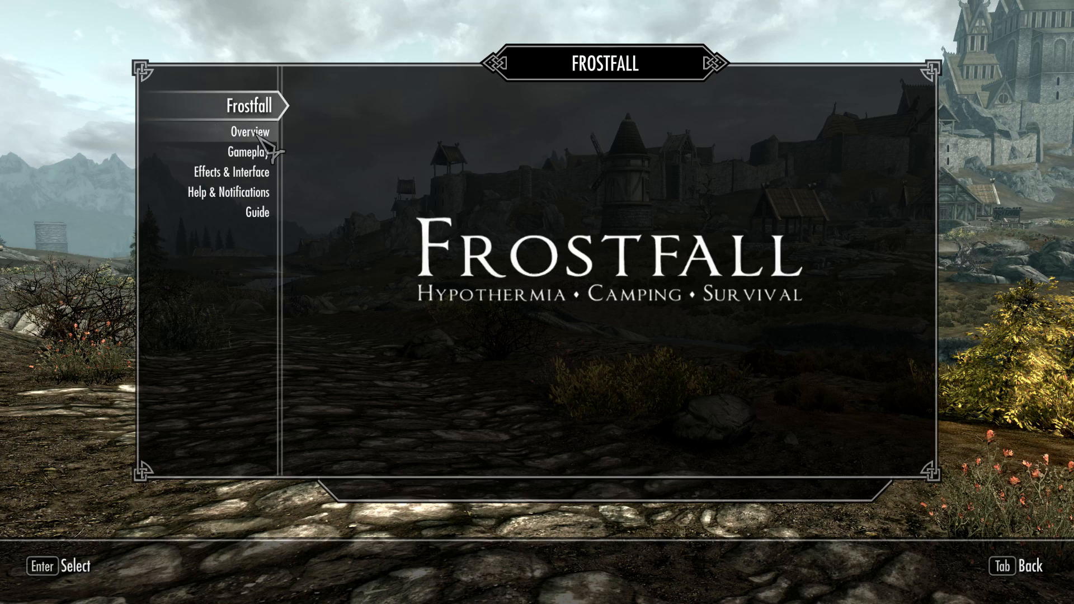
left_click(254, 132)
left_click(394, 157)
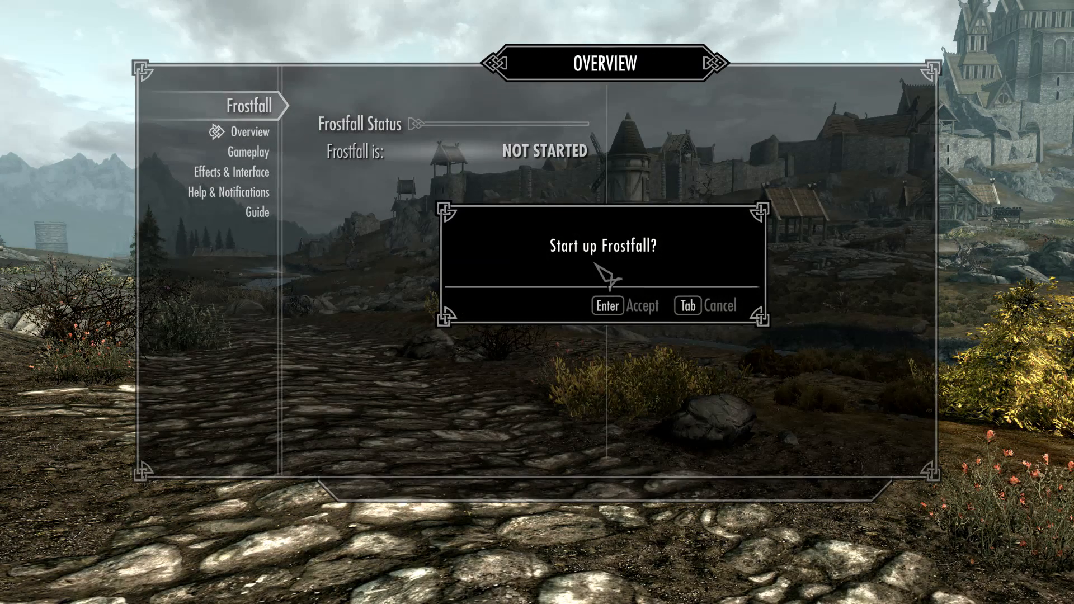
key("Return")
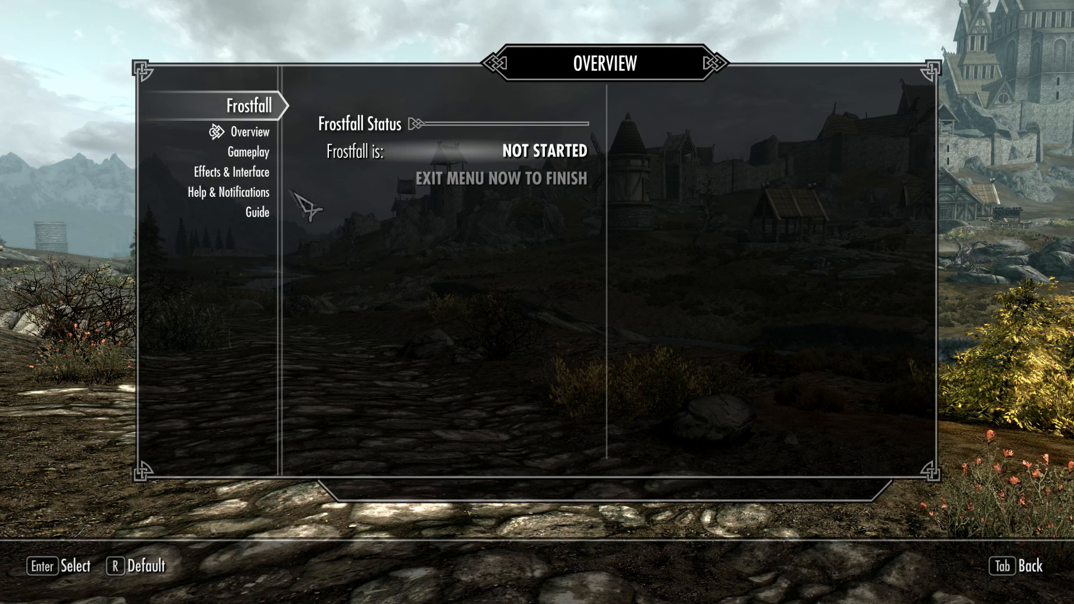
left_click(241, 152)
left_click(241, 171)
key("Tab")
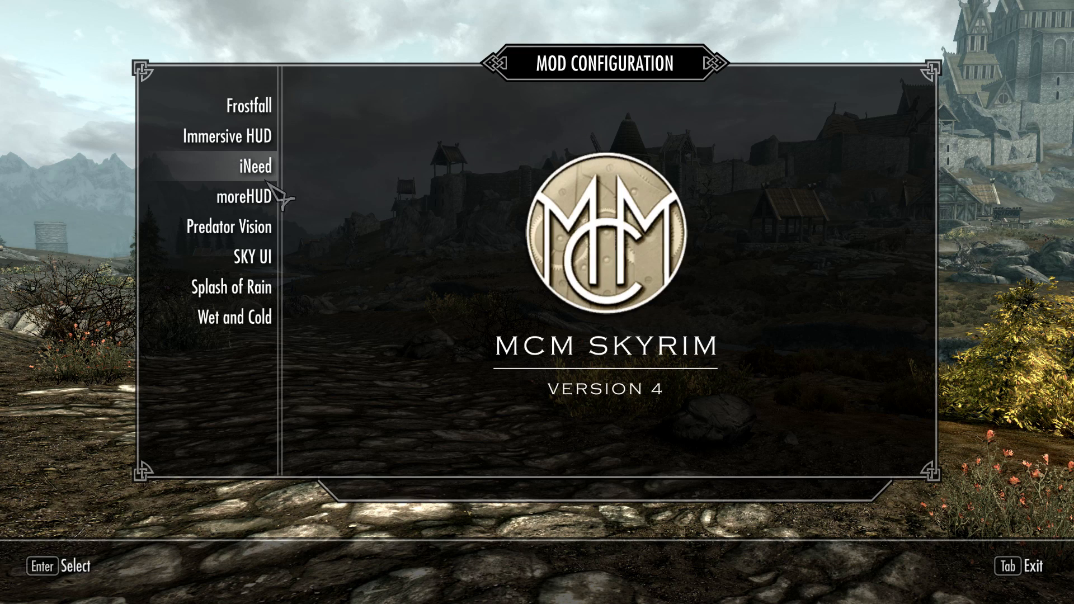
Step: Review iNeed's Basics settings and status options, and return to the game
left_click(265, 166)
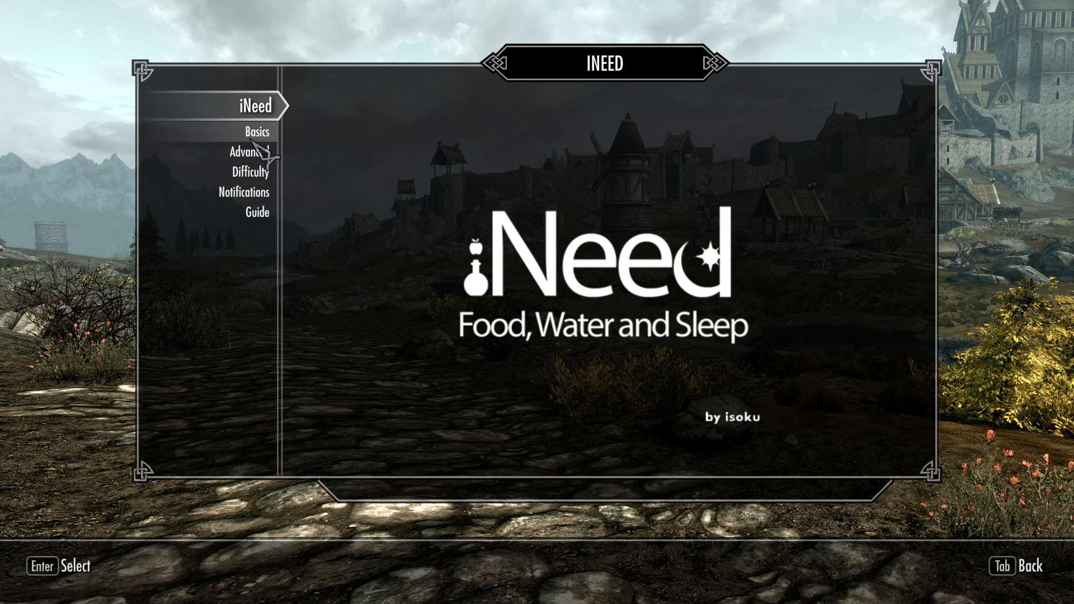
left_click(255, 139)
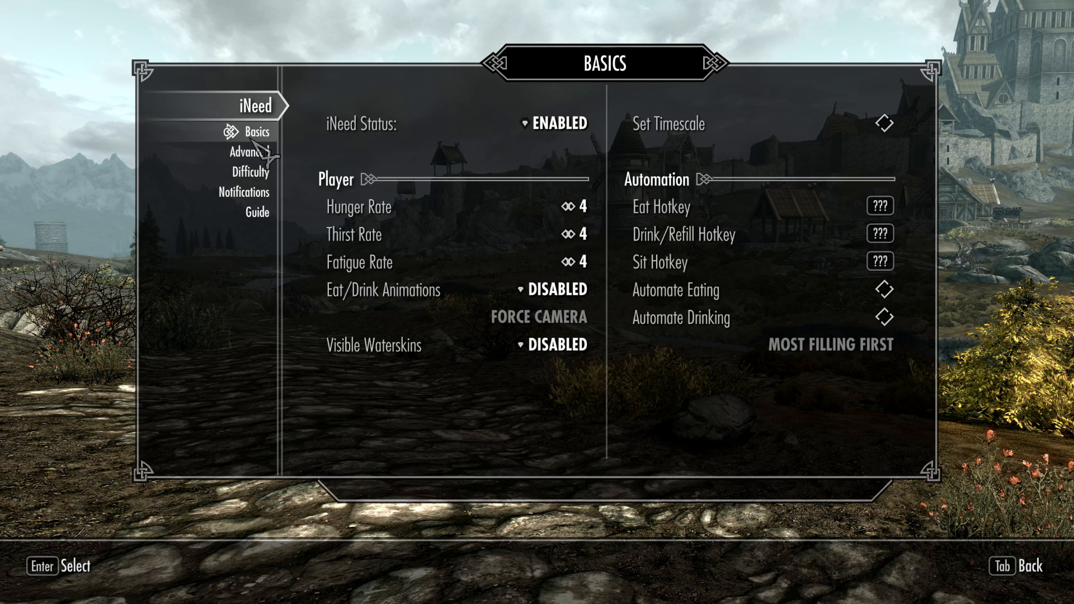
left_click(521, 126)
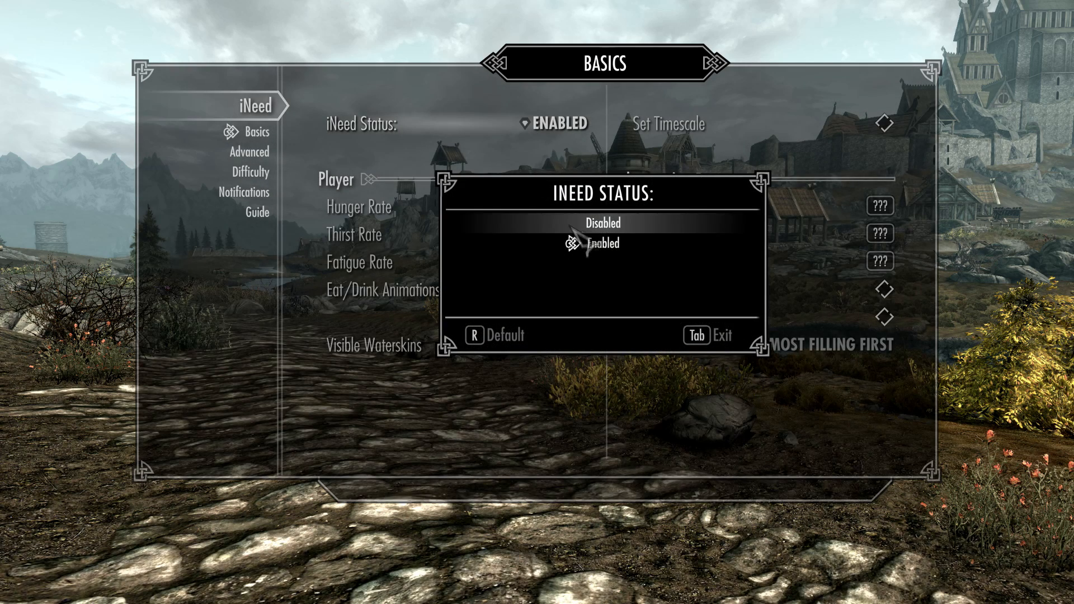
left_click(560, 225)
key("Tab")
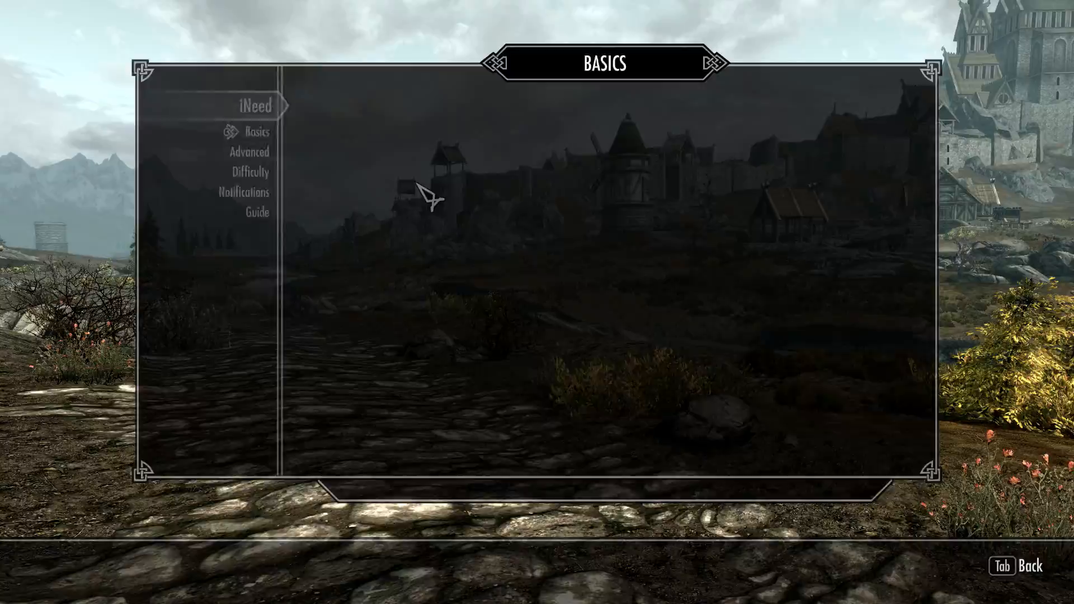
key("Tab")
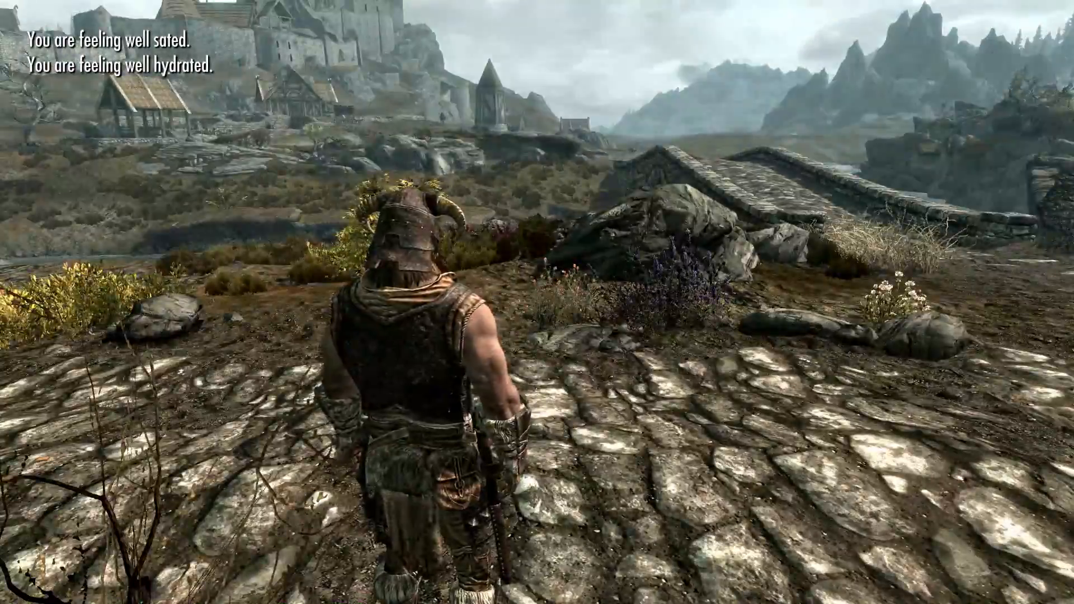
Step: Switch to first-person view and save the game as a new save
key("Return")
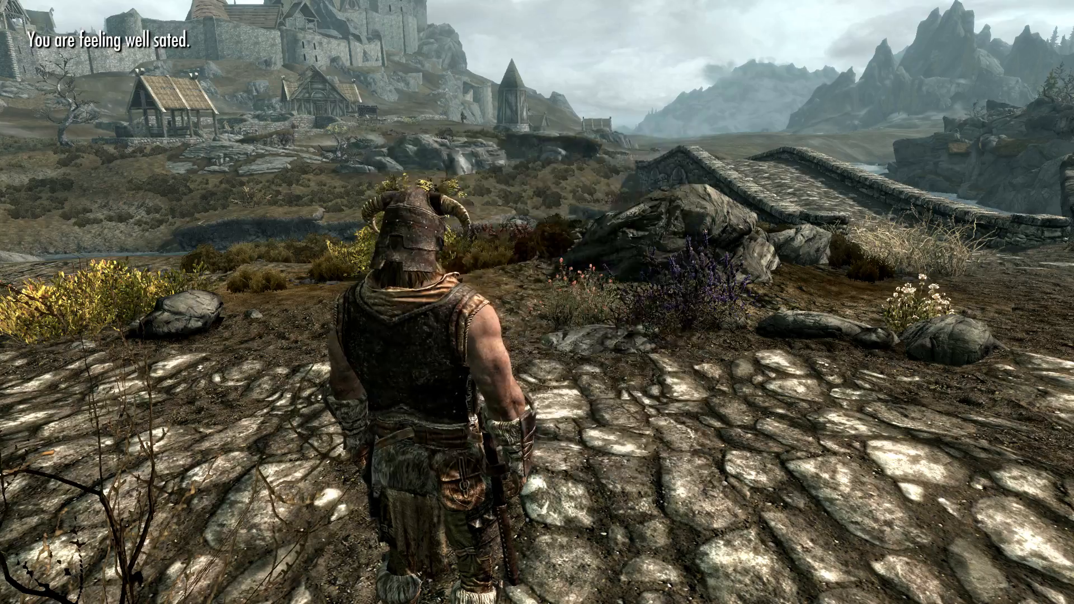
scroll(537, 302, "up", 5)
key("Escape")
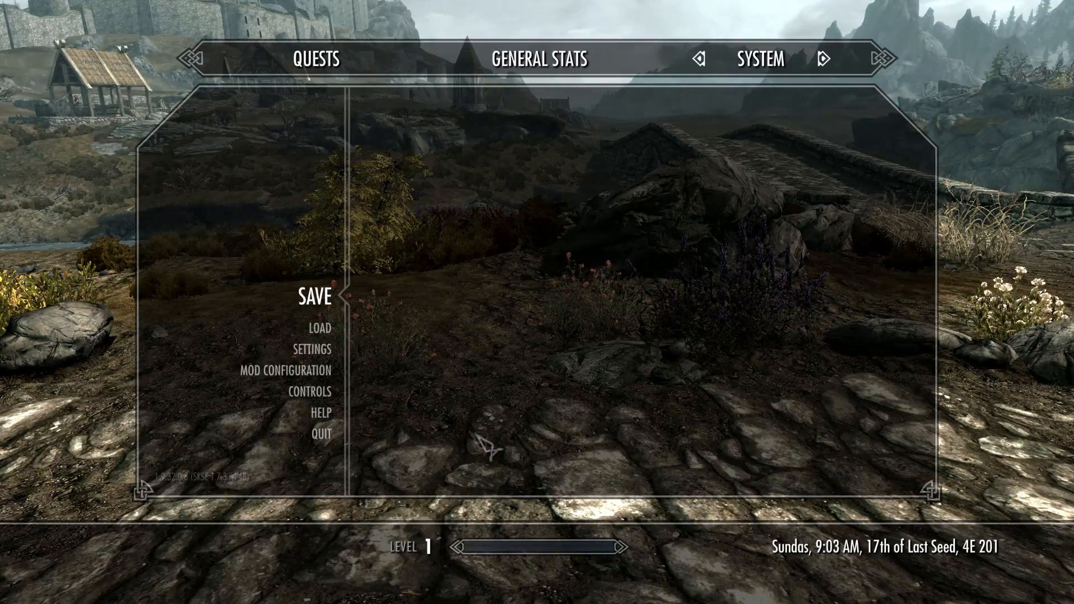
left_click(453, 162)
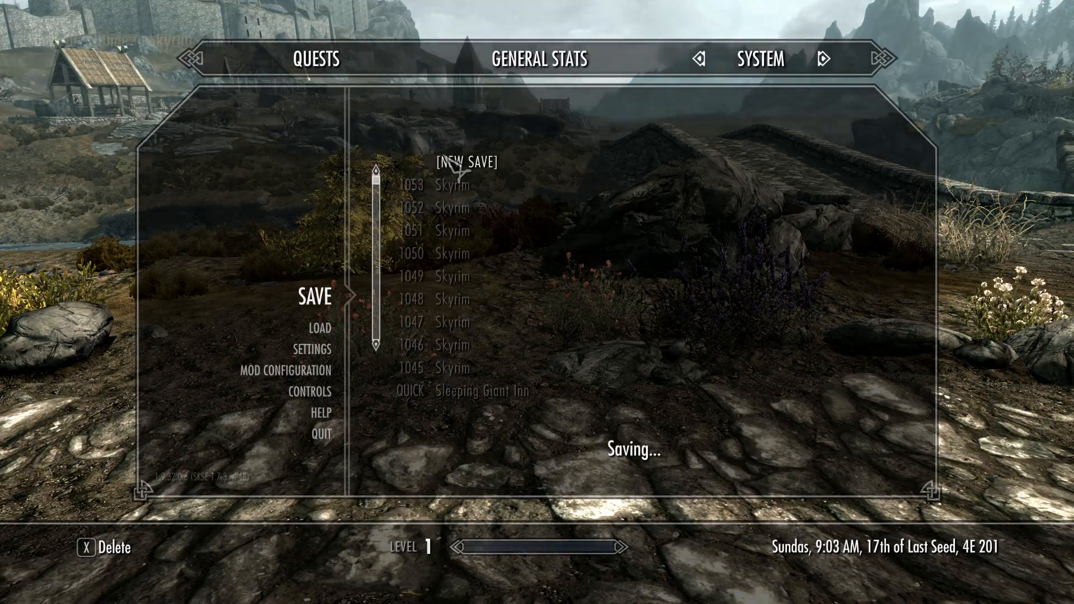